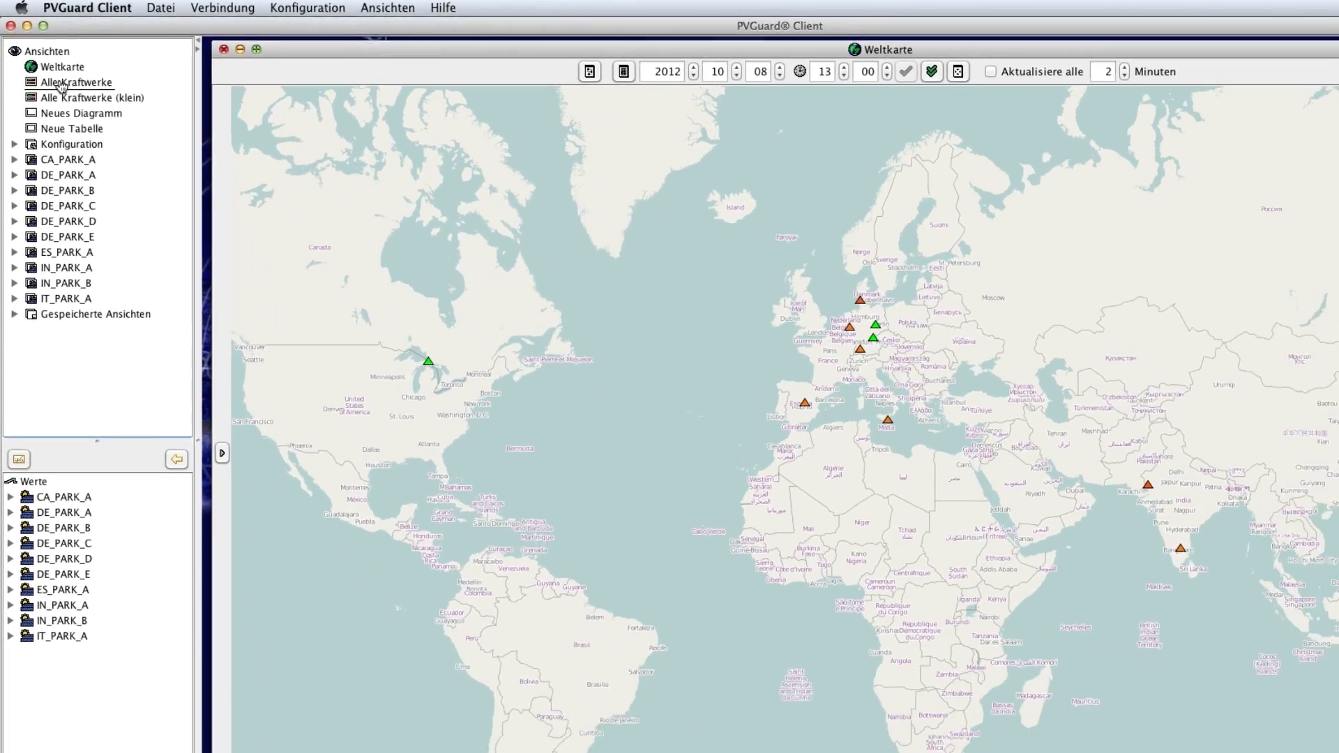
Open the overview of all power plants, expand DE_PARK_D and open its Wechselrichter view
left_click(61, 83)
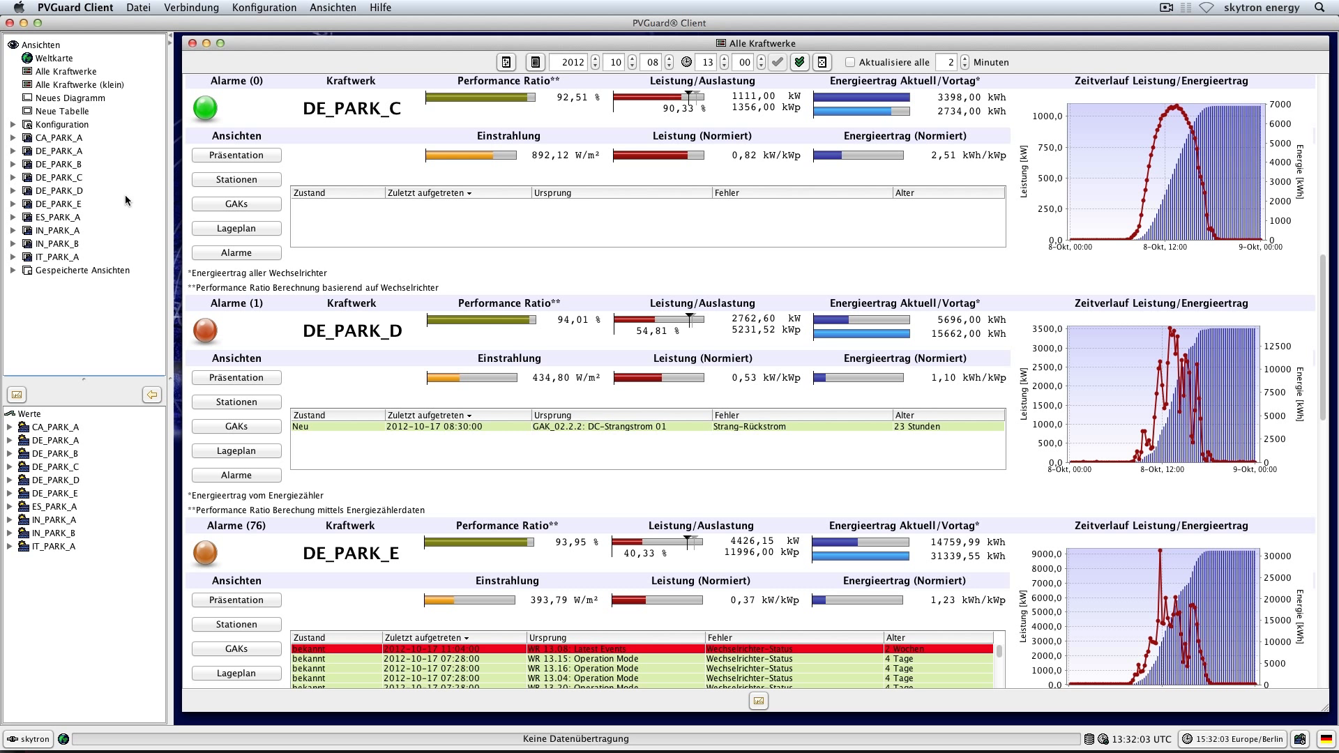
left_click(13, 191)
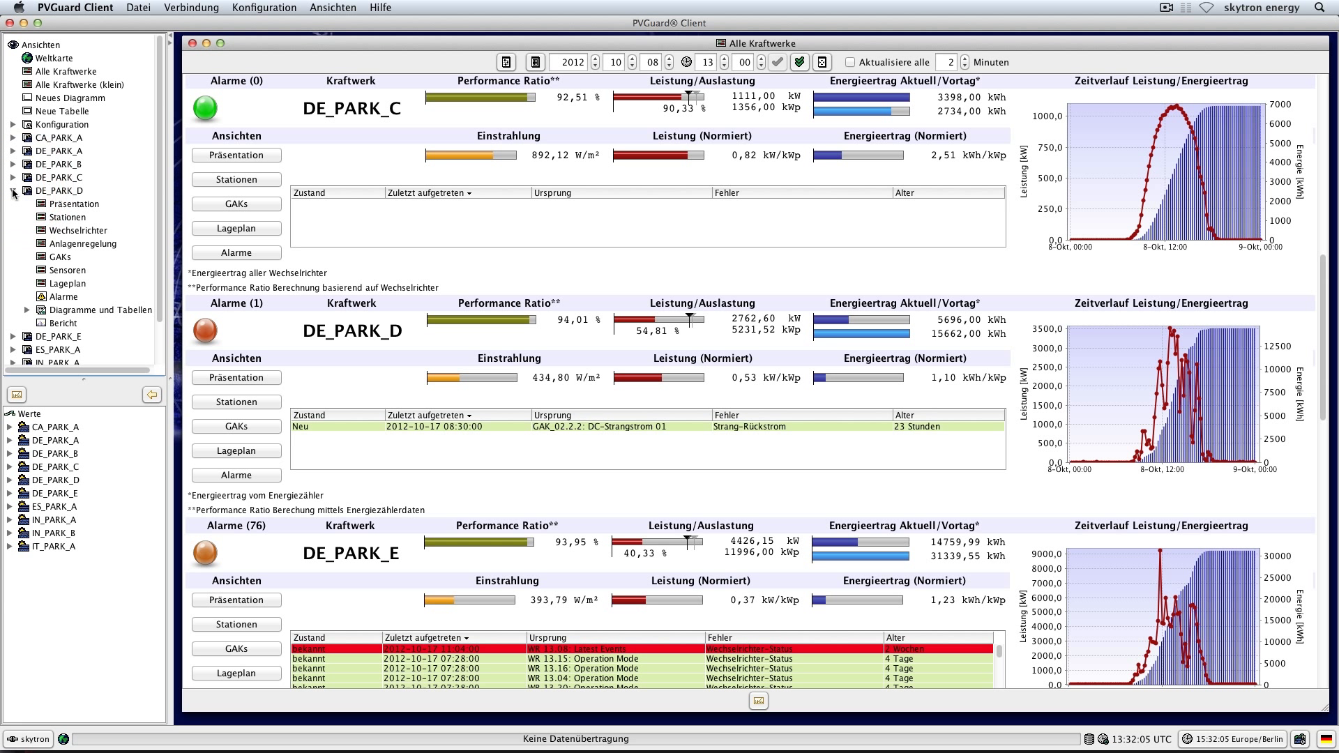
left_click(76, 230)
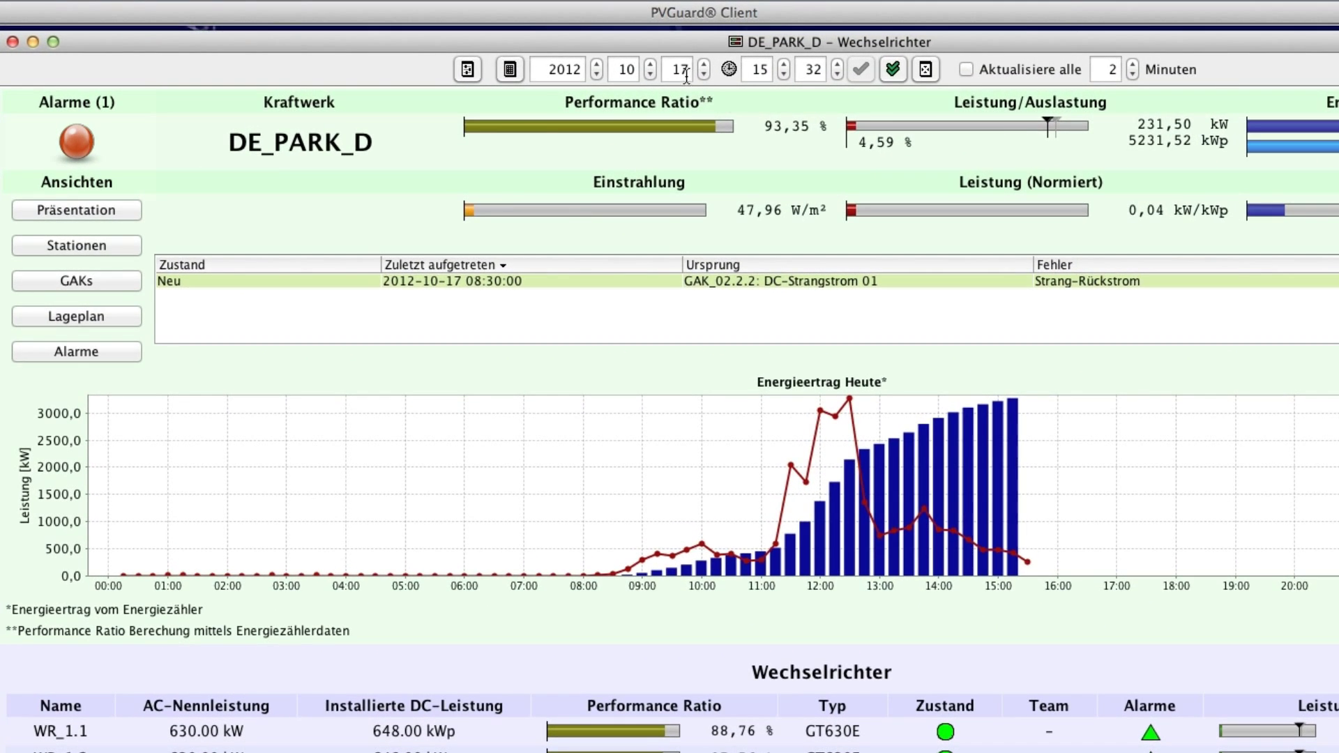
Set the Wechselrichter view's day to 08 and time to 13:00, and apply the change
double_click(680, 70)
type("8")
double_click(757, 69)
type("13")
left_click(811, 69)
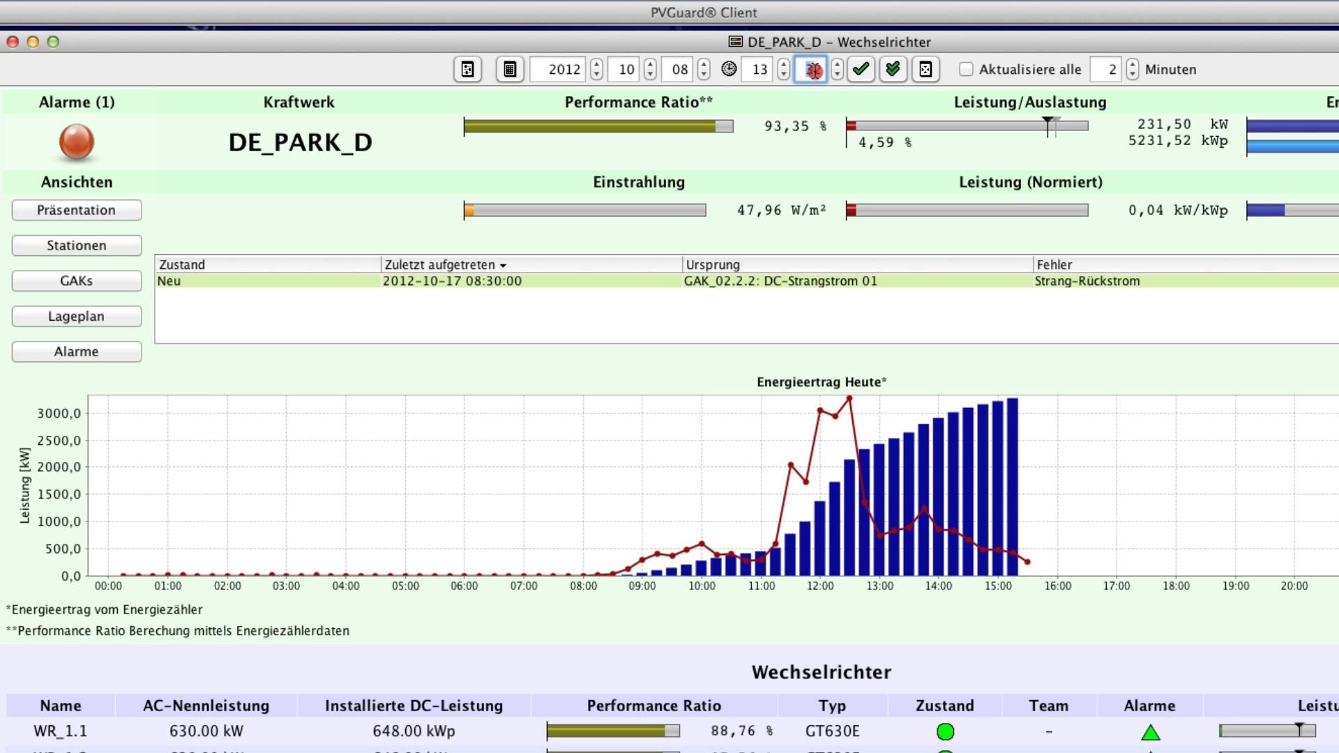
type("00")
left_click(863, 69)
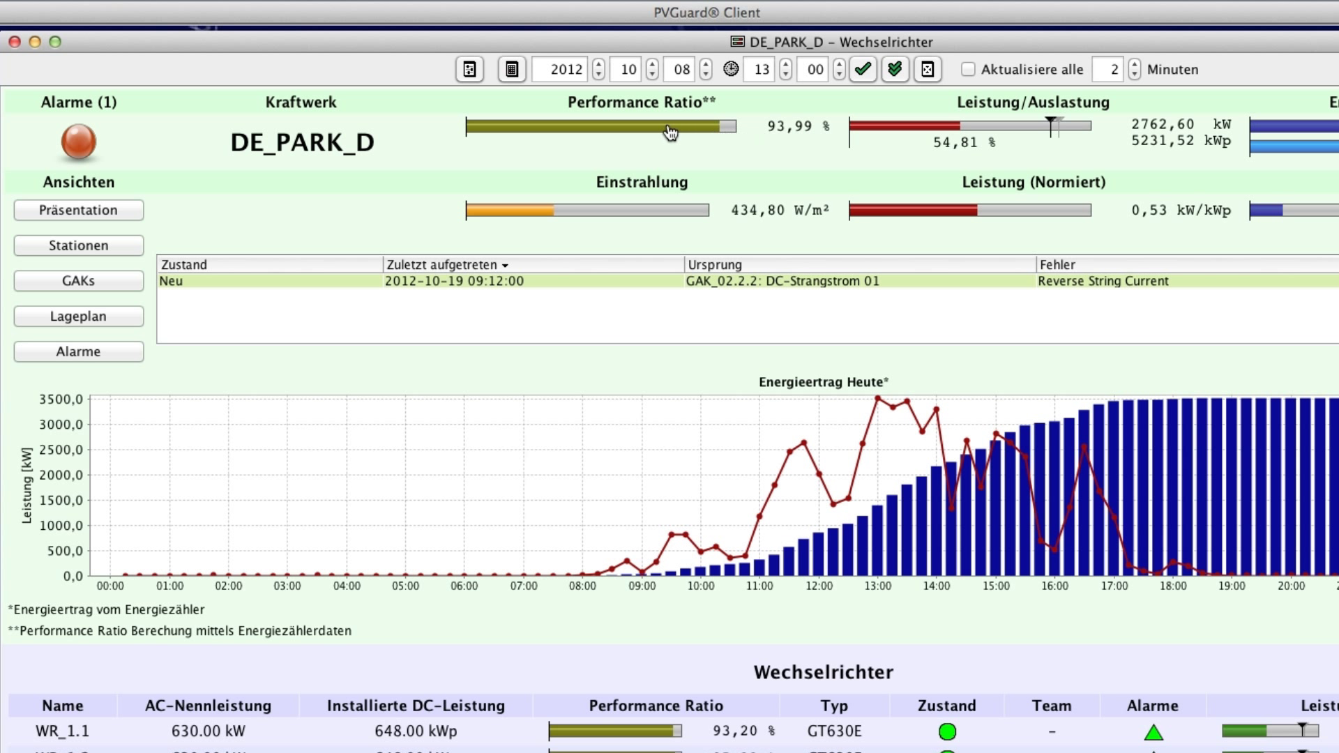
Open the irradiance chart from DE_PARK_D's Einstrahlung bar and widen the area showing the view and value trees
mouse_move(671, 131)
left_click(560, 213)
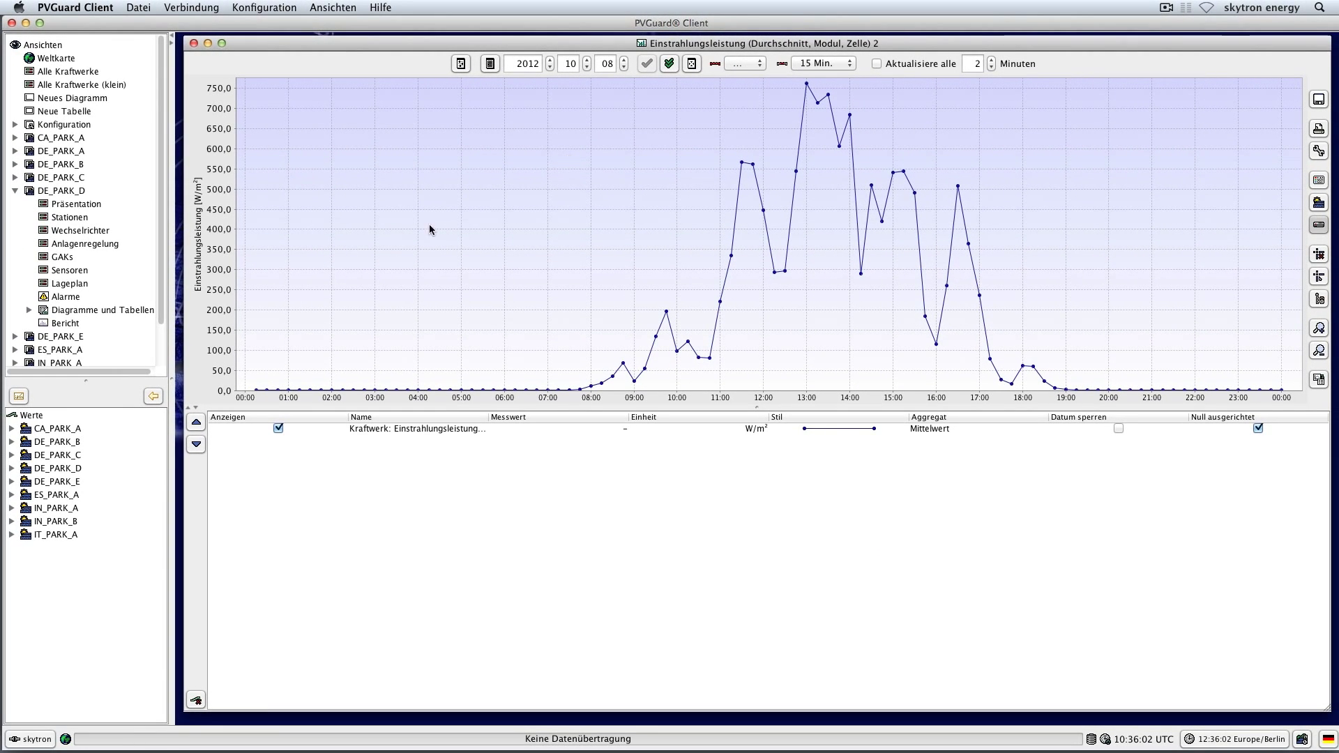
left_click_drag(173, 378, 382, 380)
Add the CA_PARK_A plant's irradiation energy curve to the irradiance chart and switch the display to plant local time
left_click(32, 432)
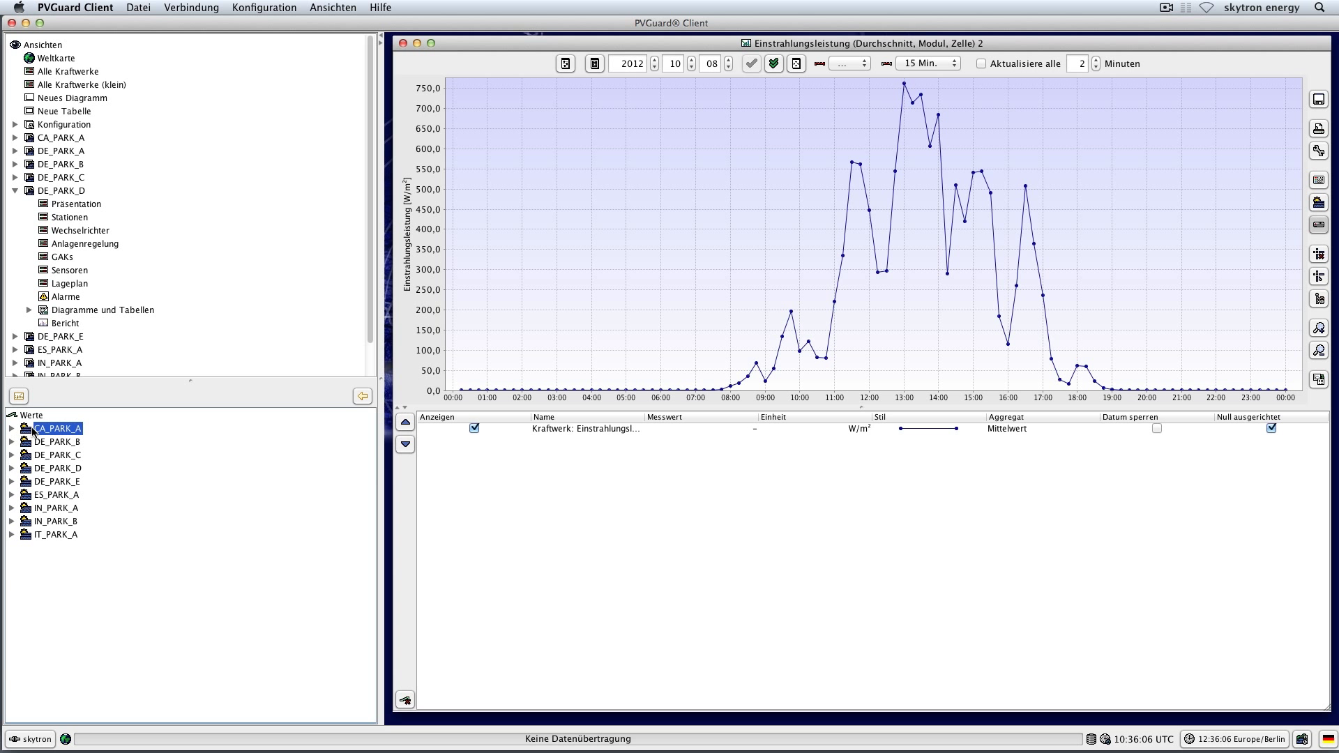
left_click(11, 432)
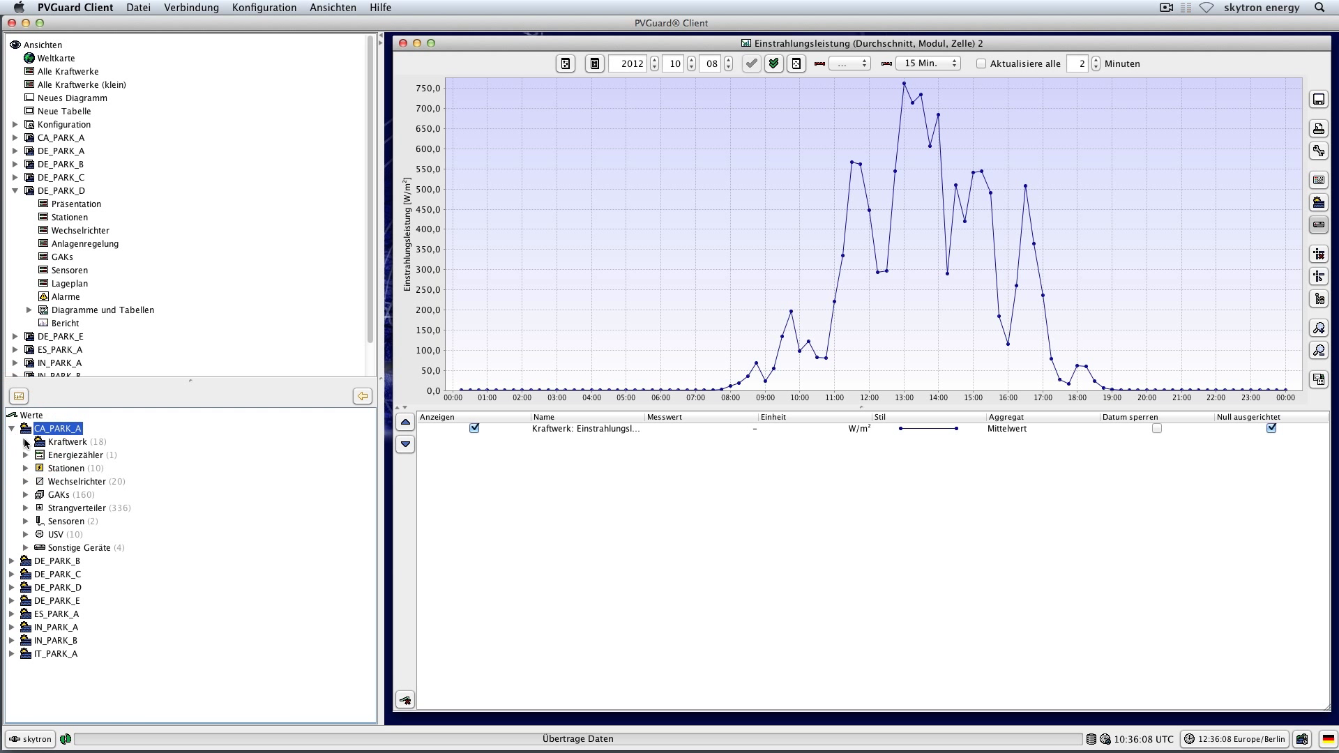
left_click(25, 442)
left_click_drag(174, 482, 768, 521)
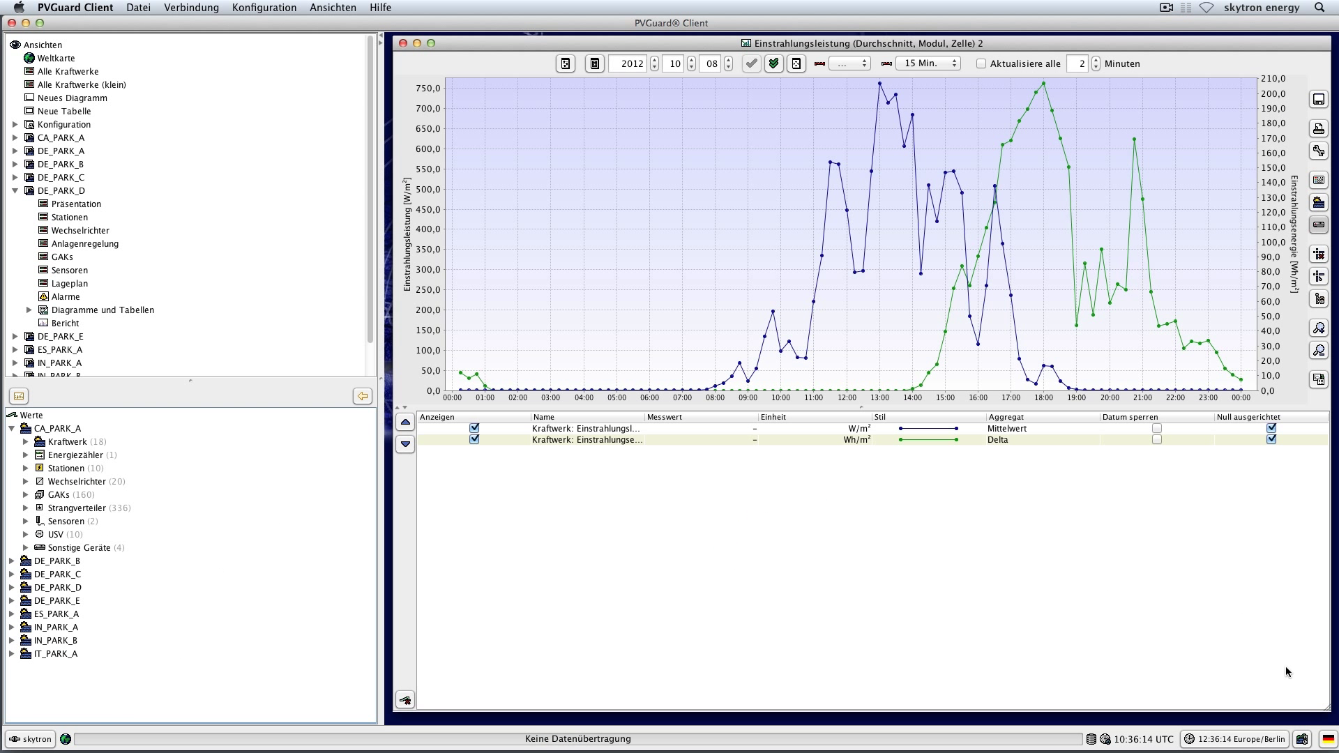
left_click(1303, 739)
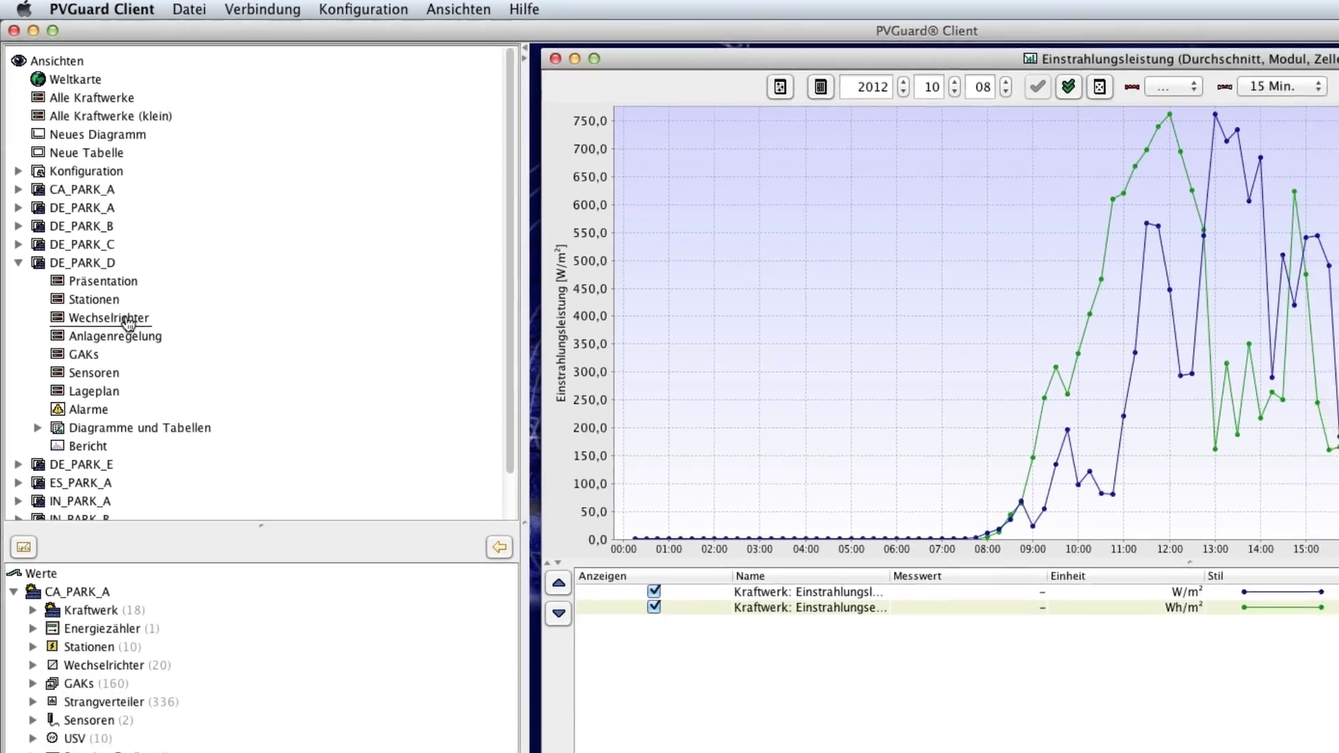
Bring up DE_PARK_D's Wechselrichter view again, enlarge its window and open the interface language choices
left_click(127, 321)
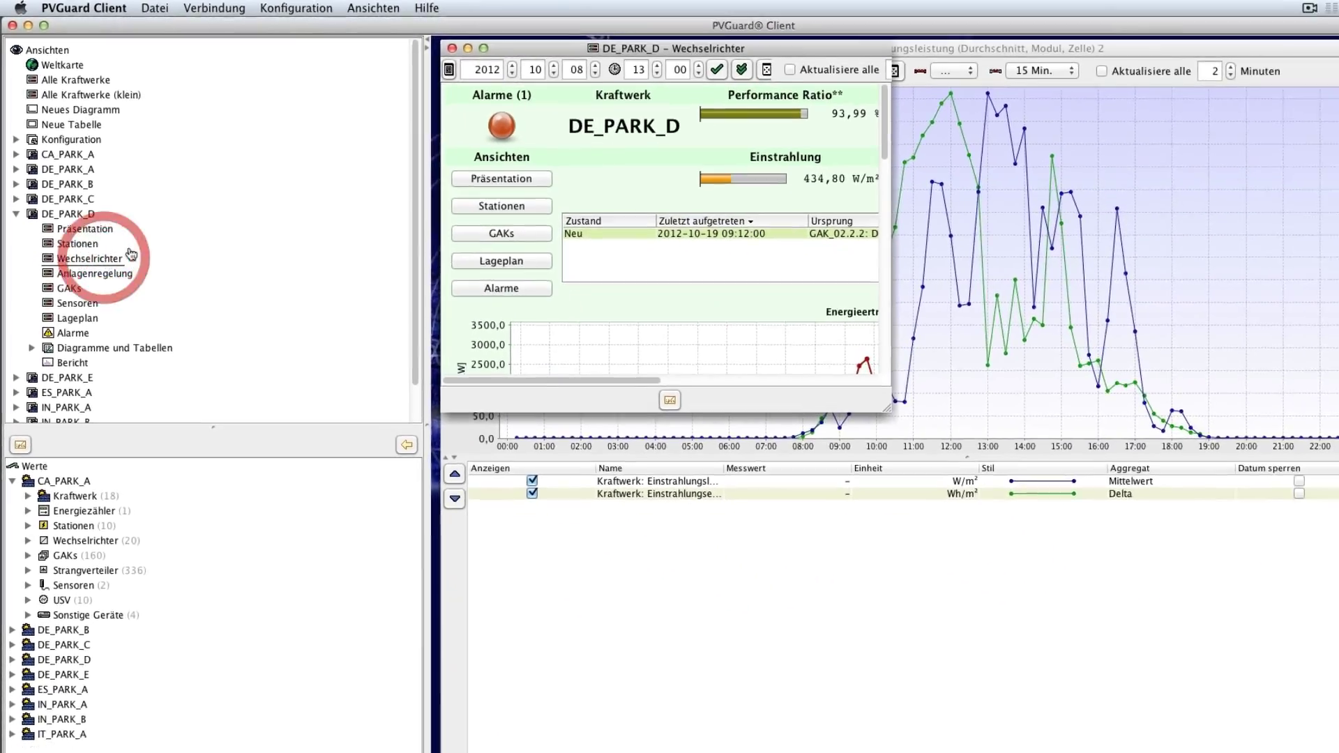
left_click(485, 58)
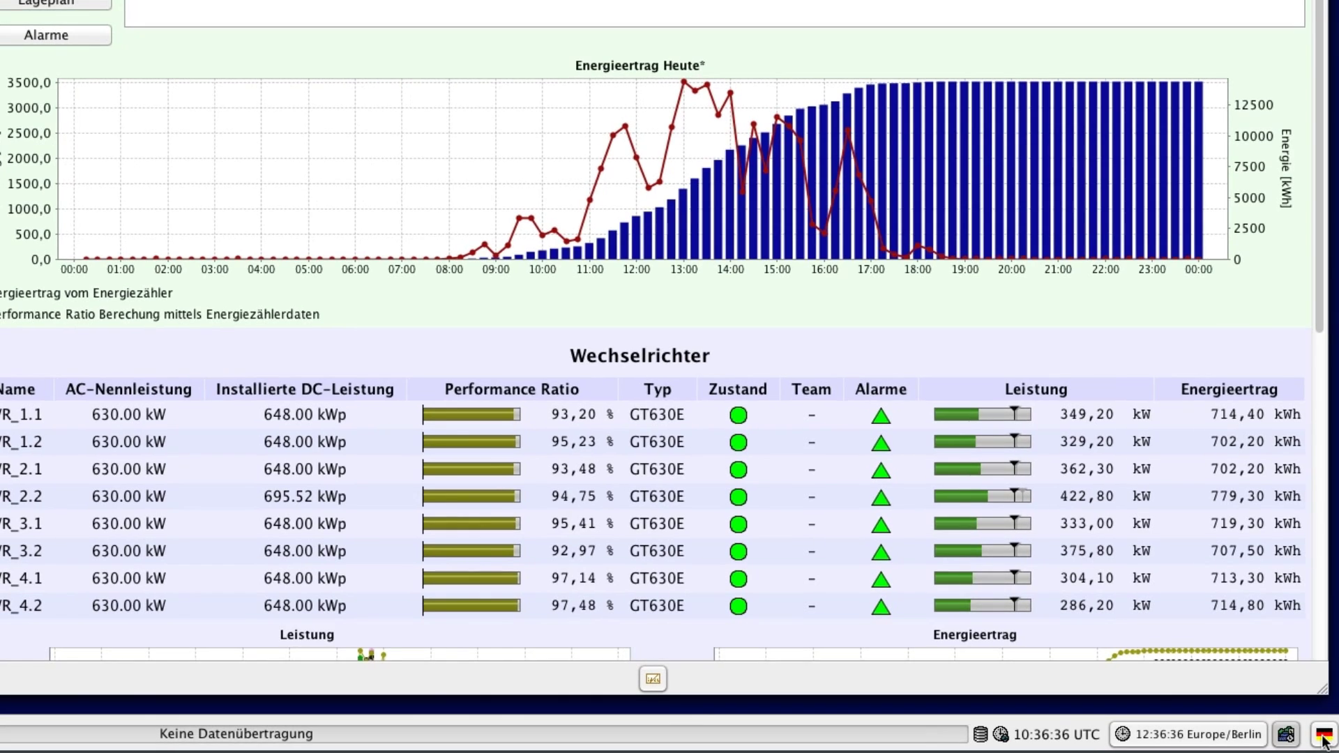
left_click(1328, 740)
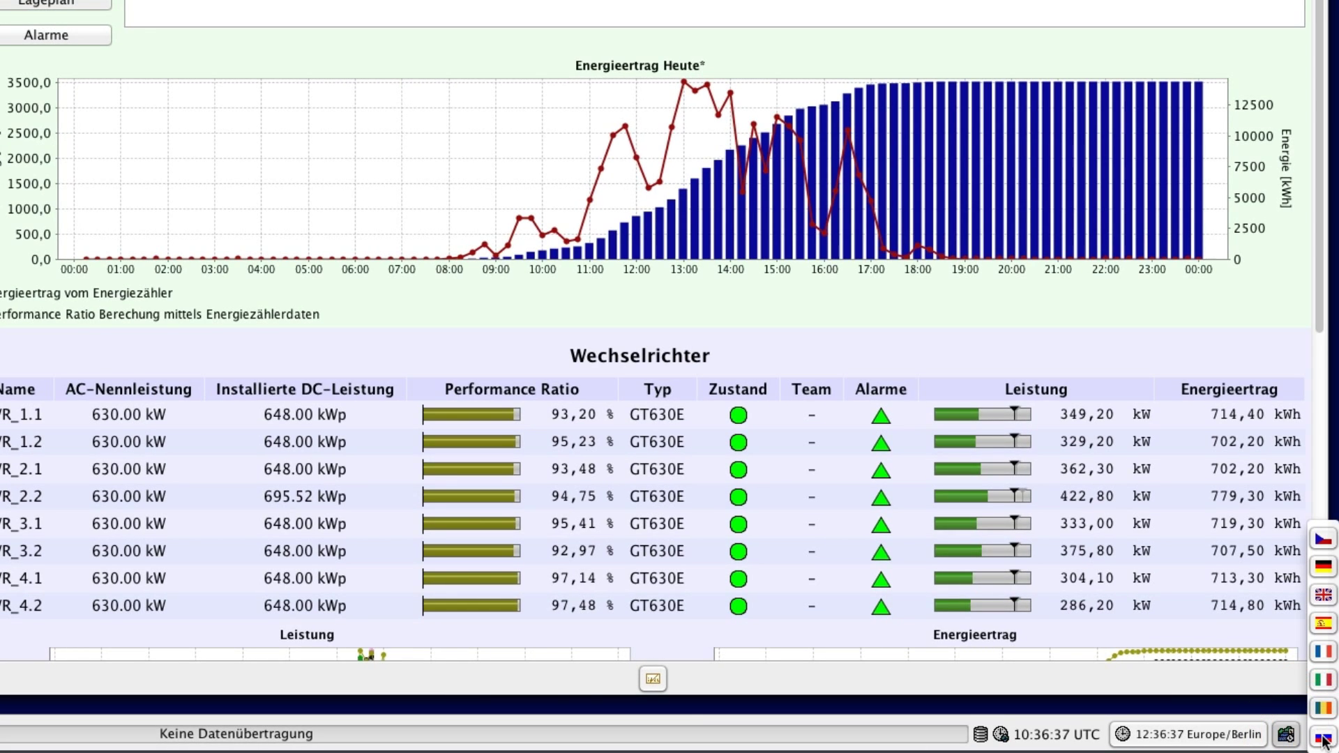
left_click(1324, 739)
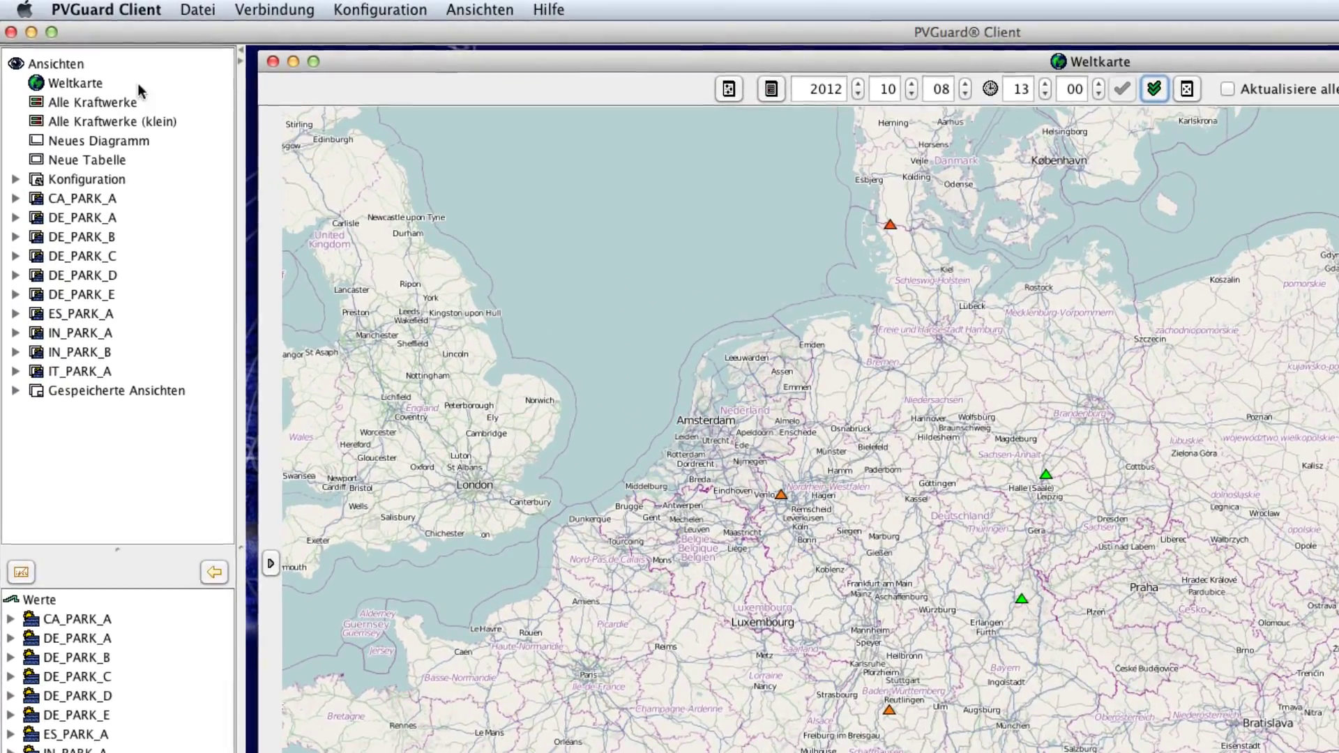
Open the Weltkarte and zoom out from Germany to show the plants from Canada to India
left_click(97, 83)
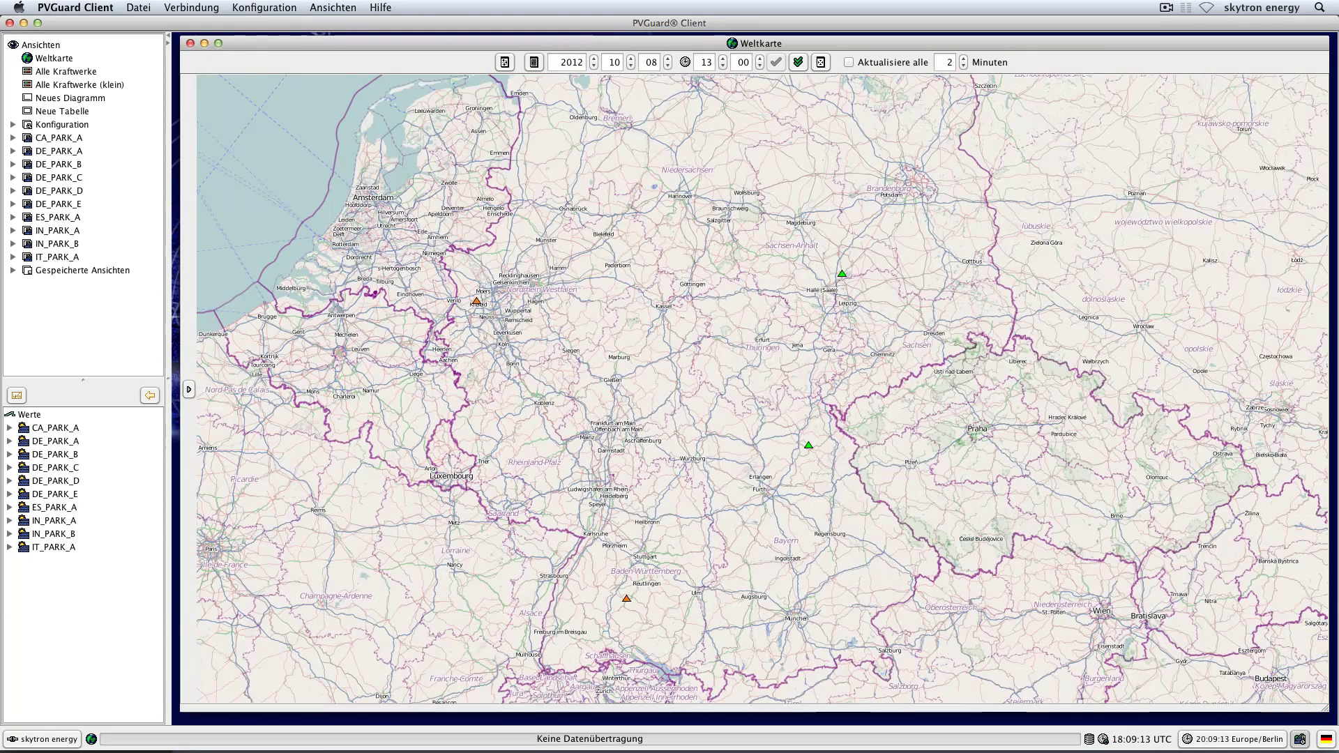
scroll(605, 383, "down", 3)
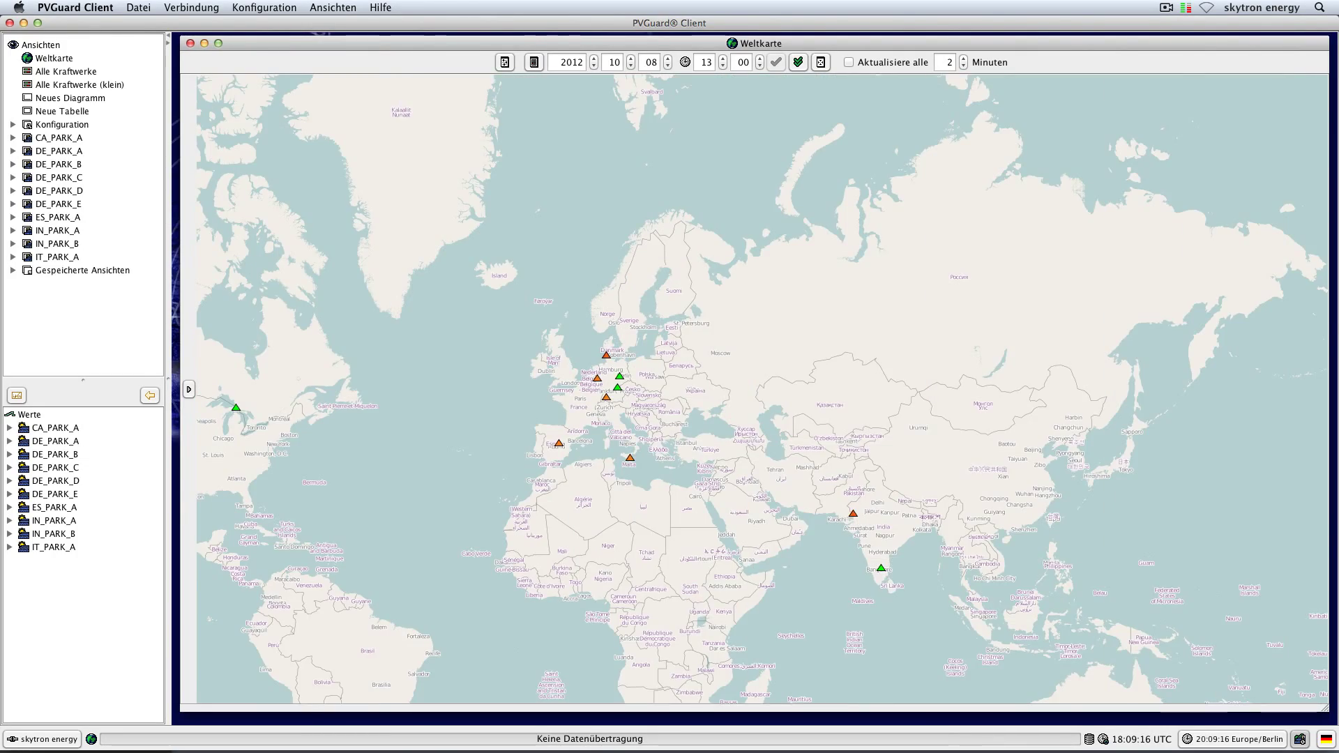
left_click_drag(604, 383, 683, 286)
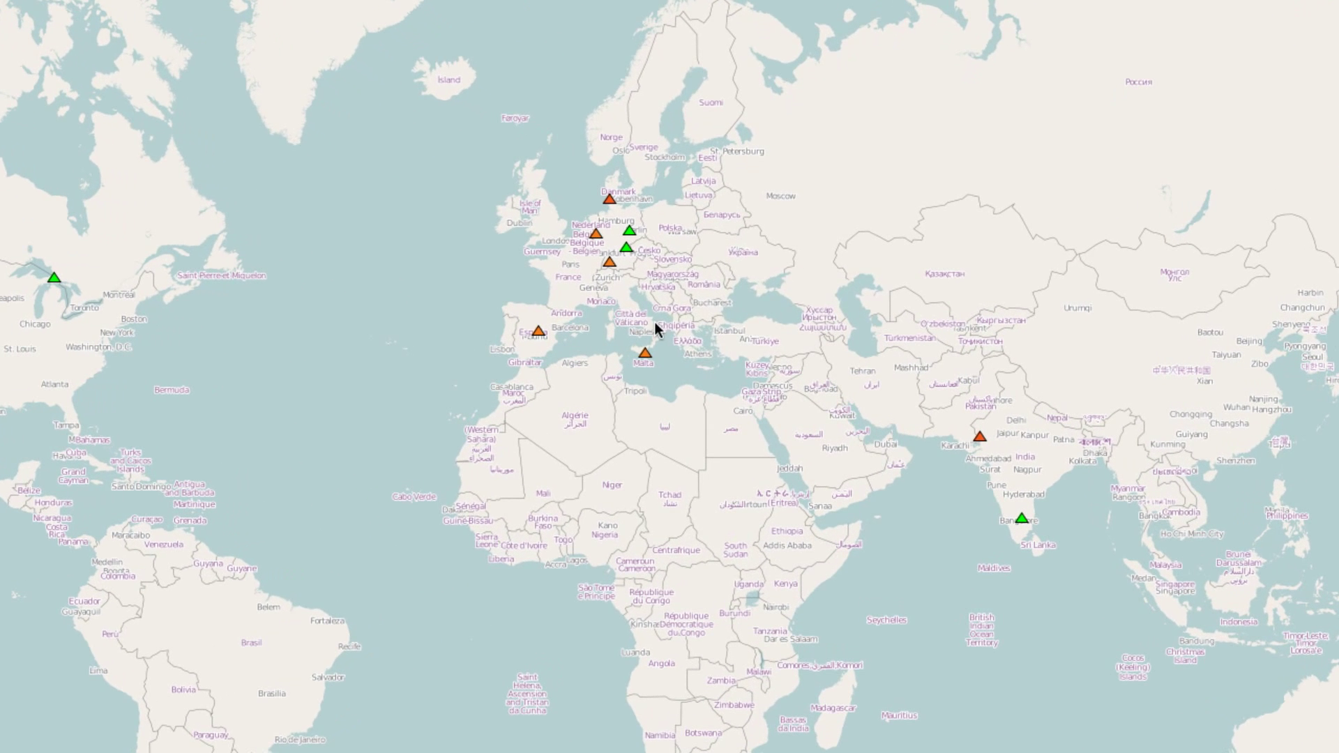
Show the map summaries of DE_PARK_C, DE_PARK_A and the plant marker in north-western India
left_click(626, 251)
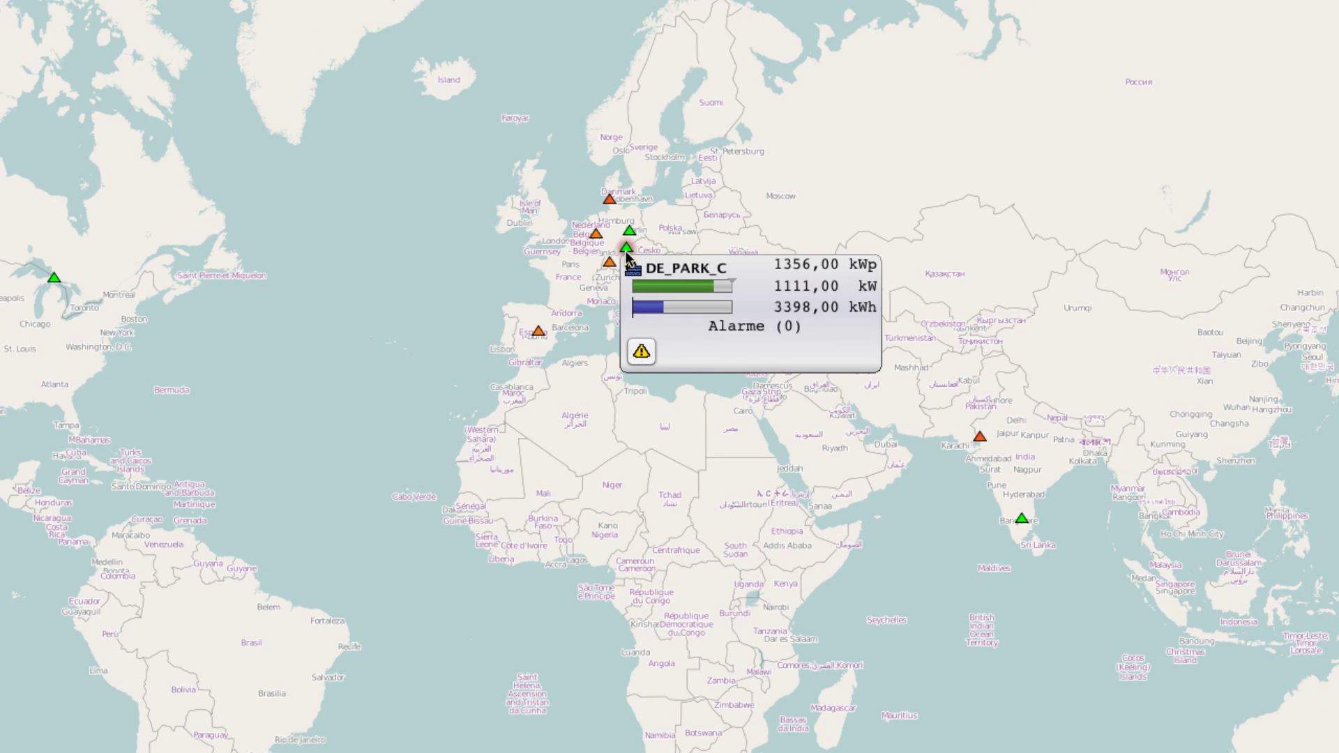
mouse_move(629, 239)
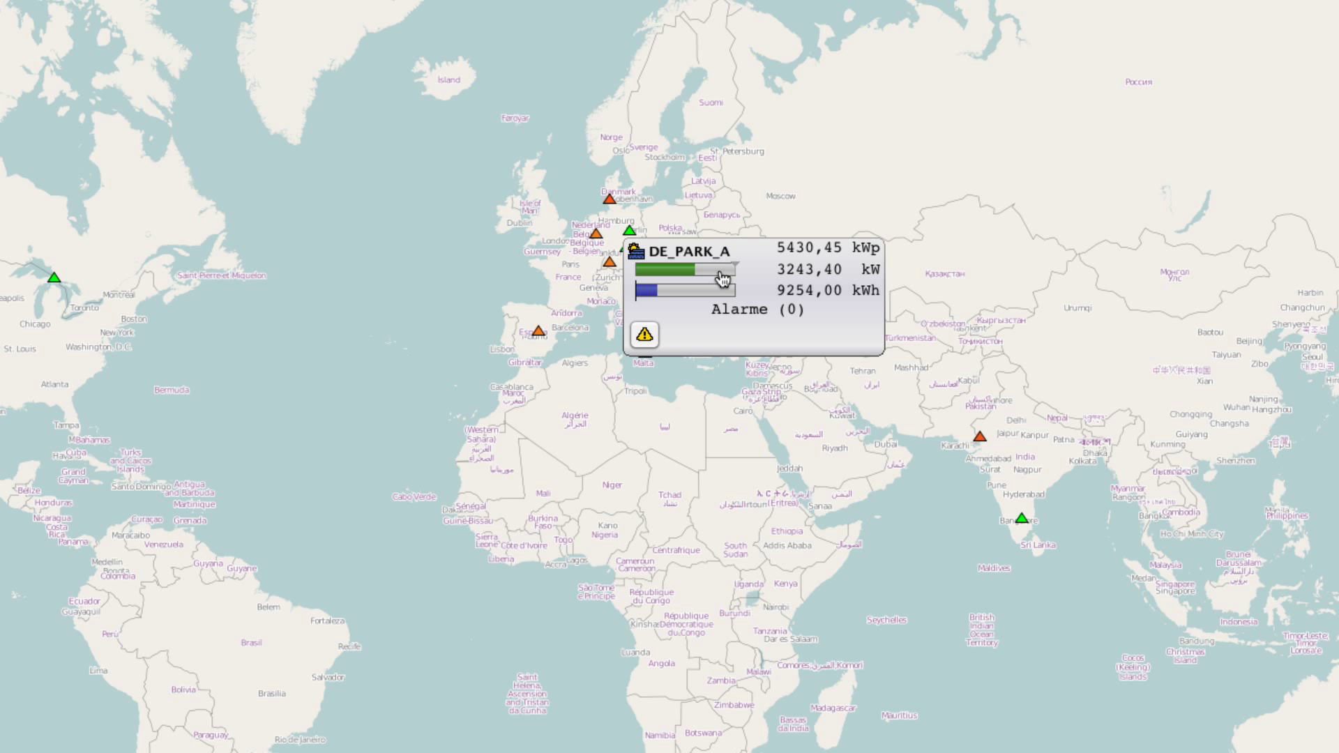
mouse_move(722, 279)
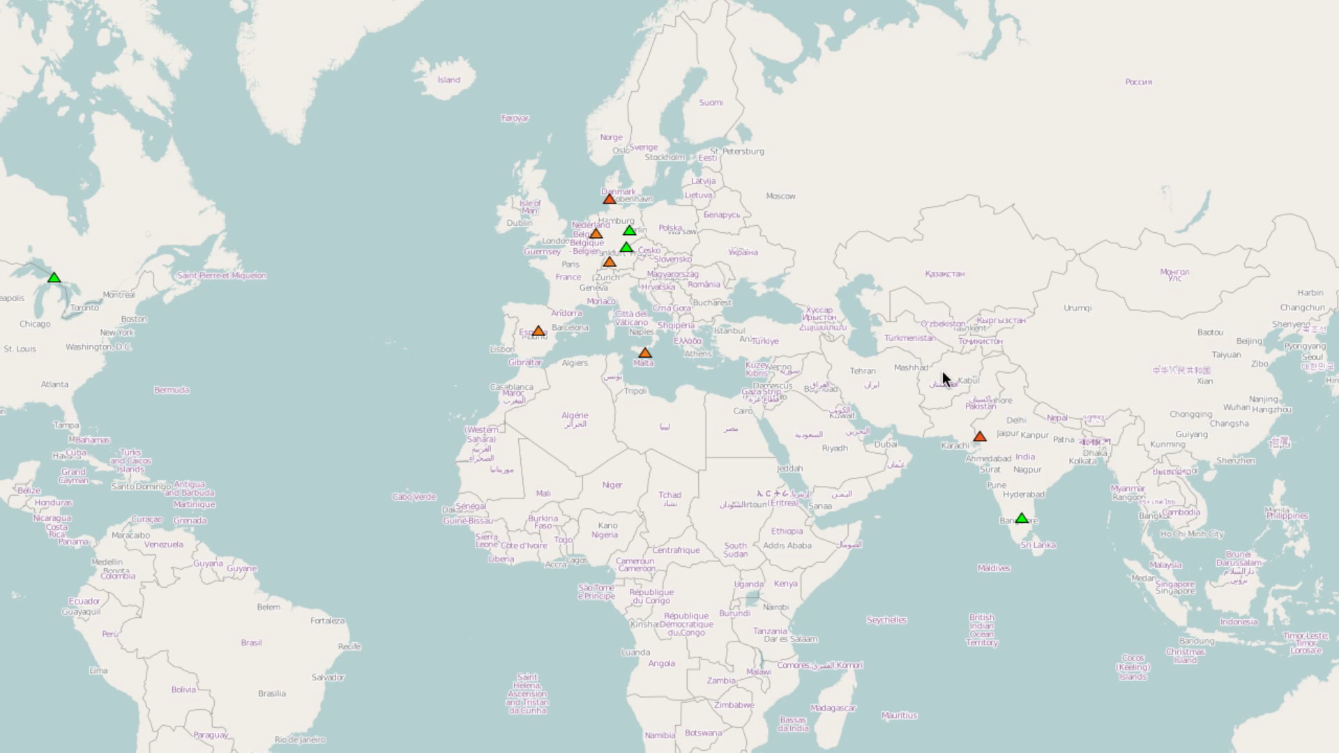
mouse_move(980, 438)
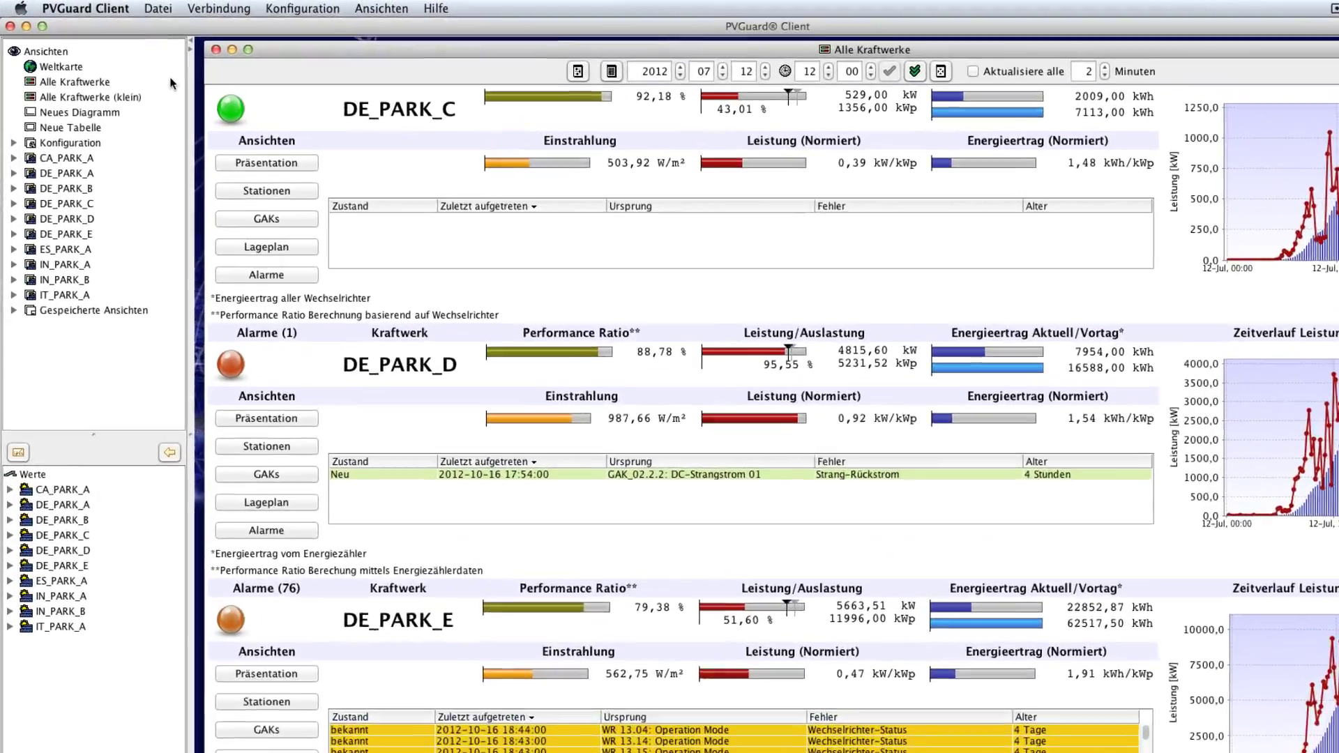
Open the Alle Kraftwerke view and look through the key figures and alarm lists of the individual plants
left_click(89, 86)
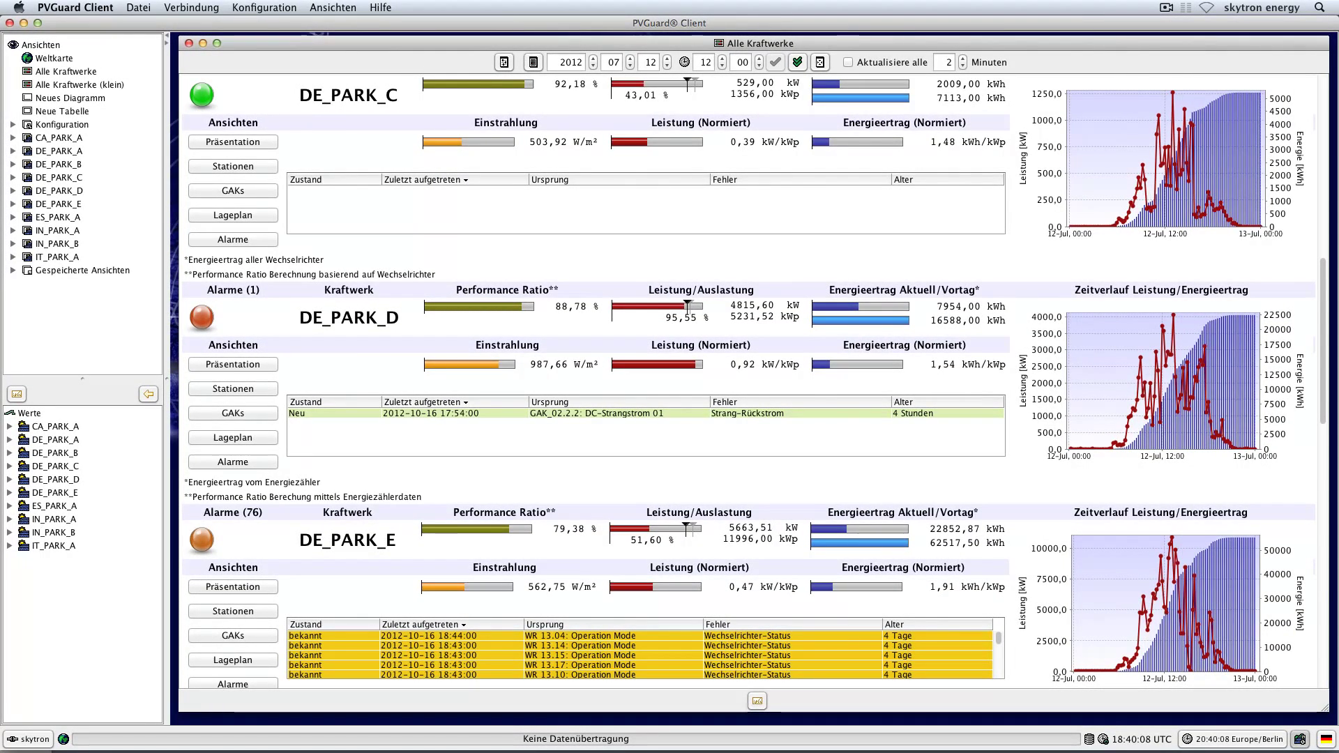
scroll(753, 380, "down", 5)
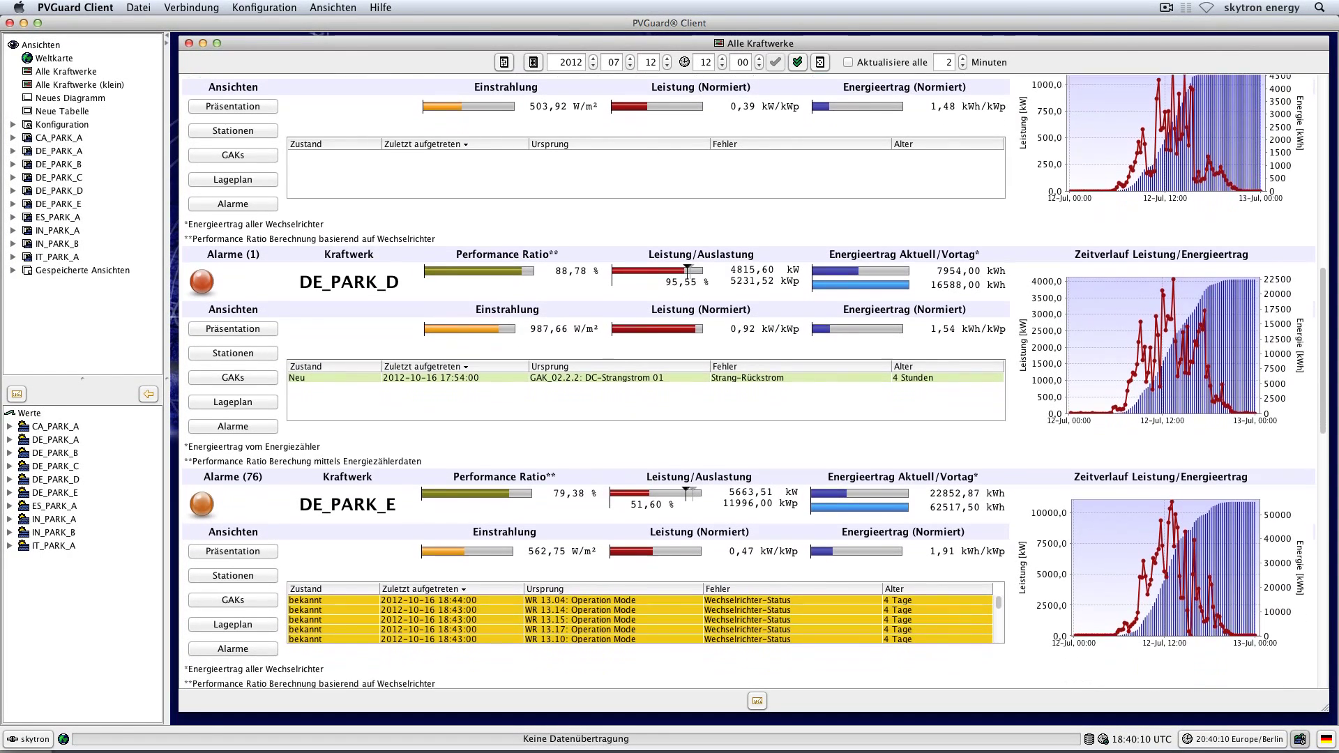
scroll(753, 382, "down", 1)
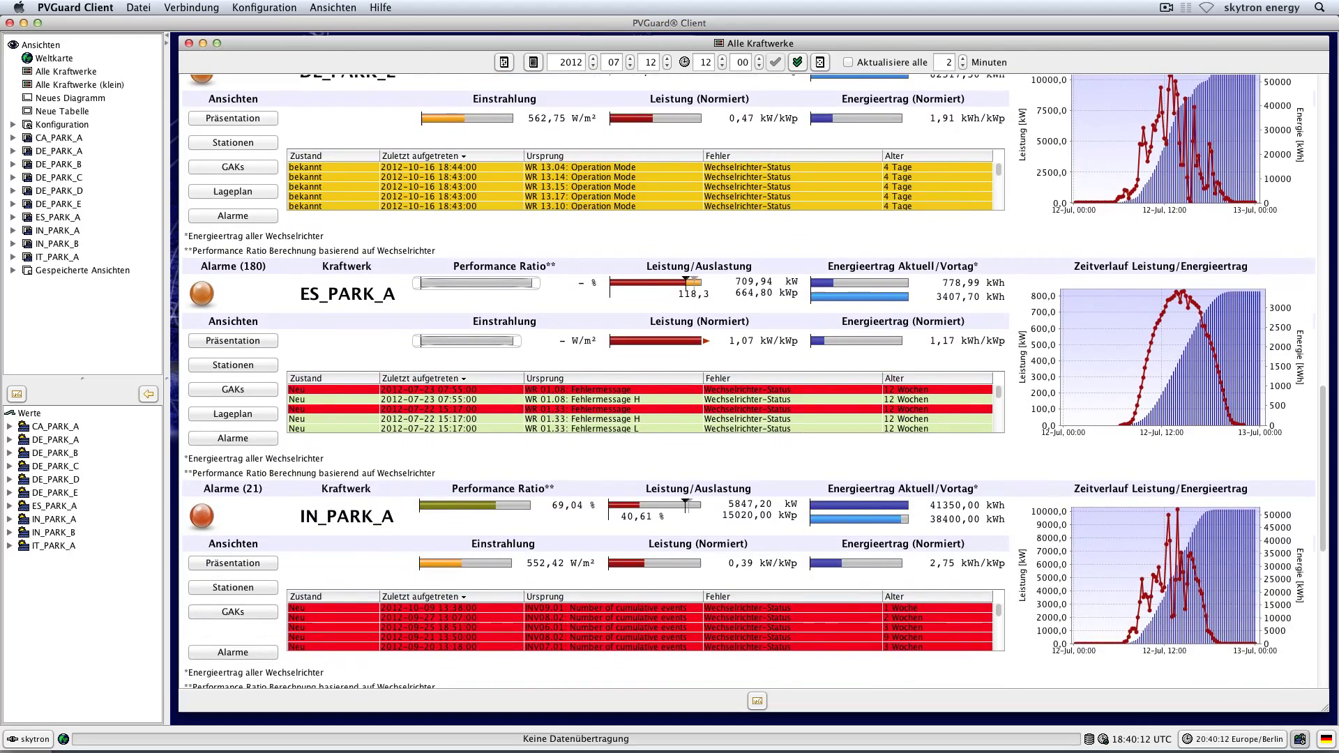
scroll(753, 382, "up", 5)
scroll(753, 383, "up", 3)
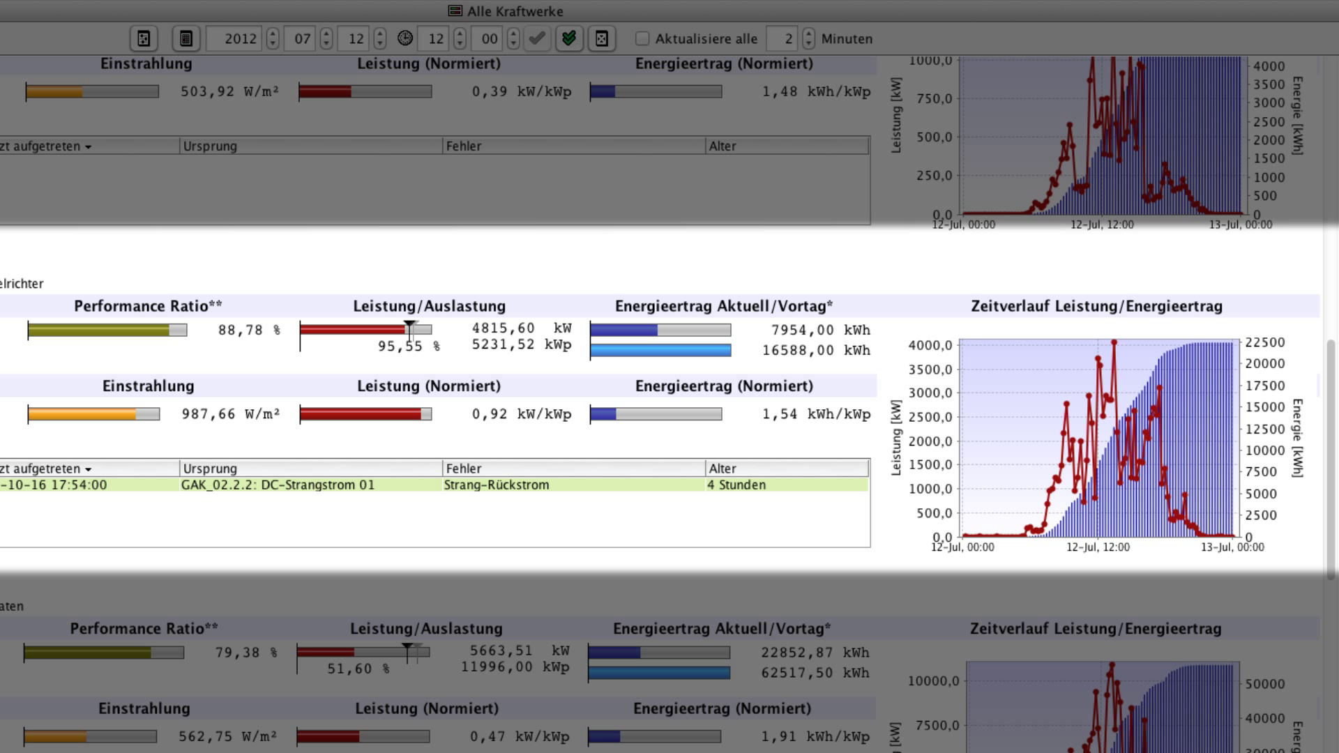
Bring up the time span and view options of DE_PARK_D's Leistung/Energieertrag chart
mouse_move(1169, 428)
mouse_move(1209, 417)
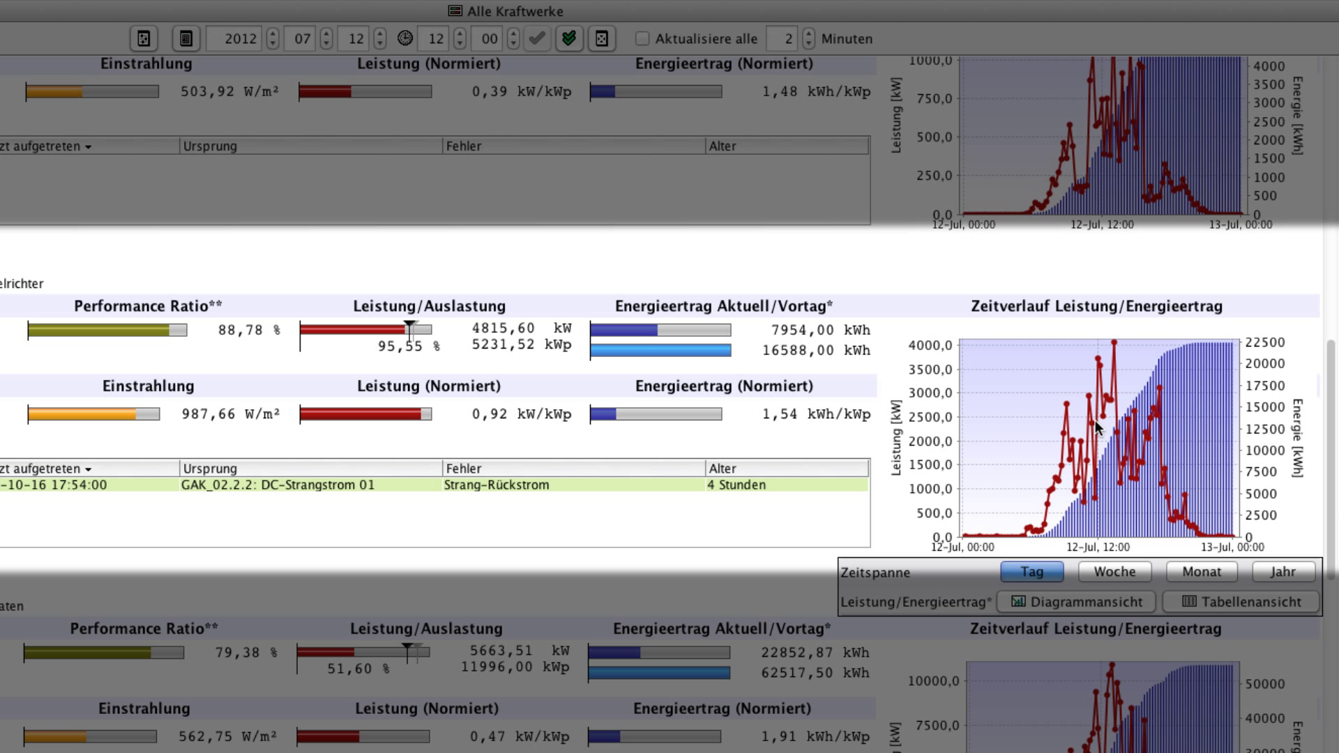
mouse_move(1094, 428)
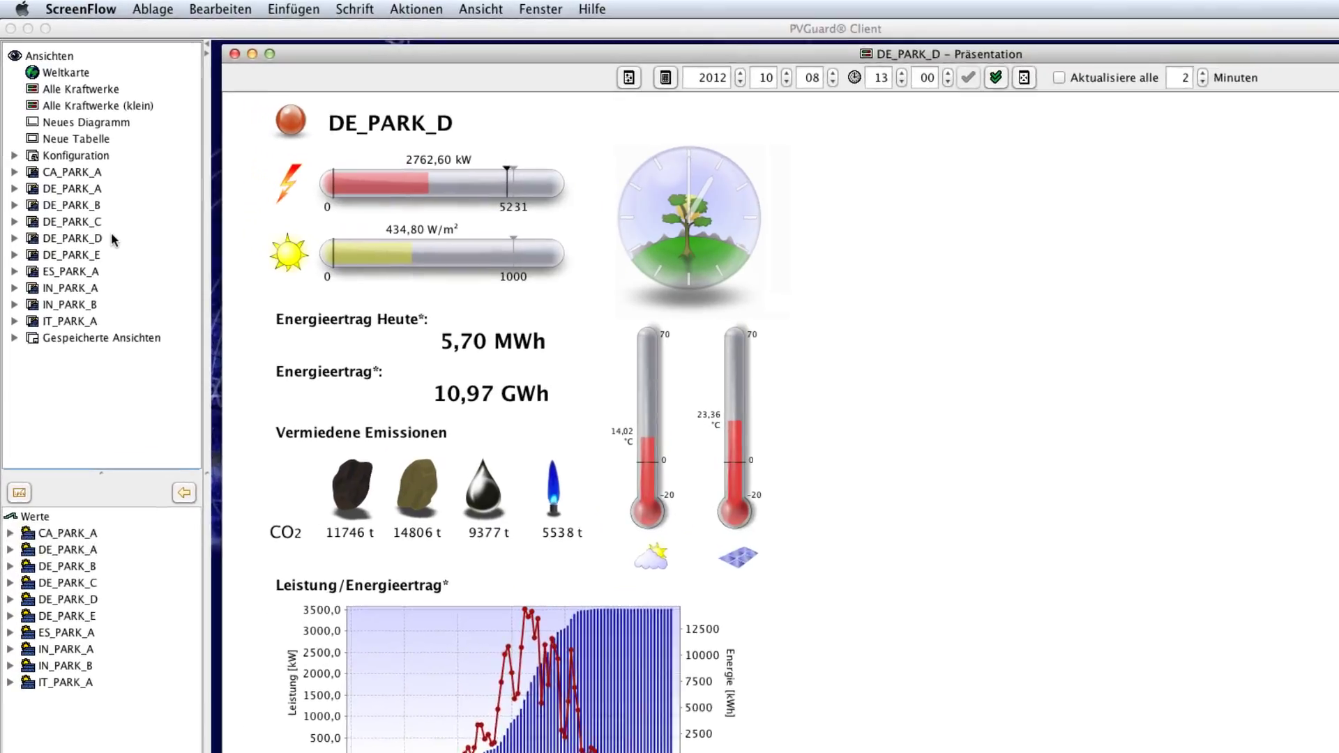
Expand DE_PARK_D in the view tree and open its Präsentation view
double_click(69, 192)
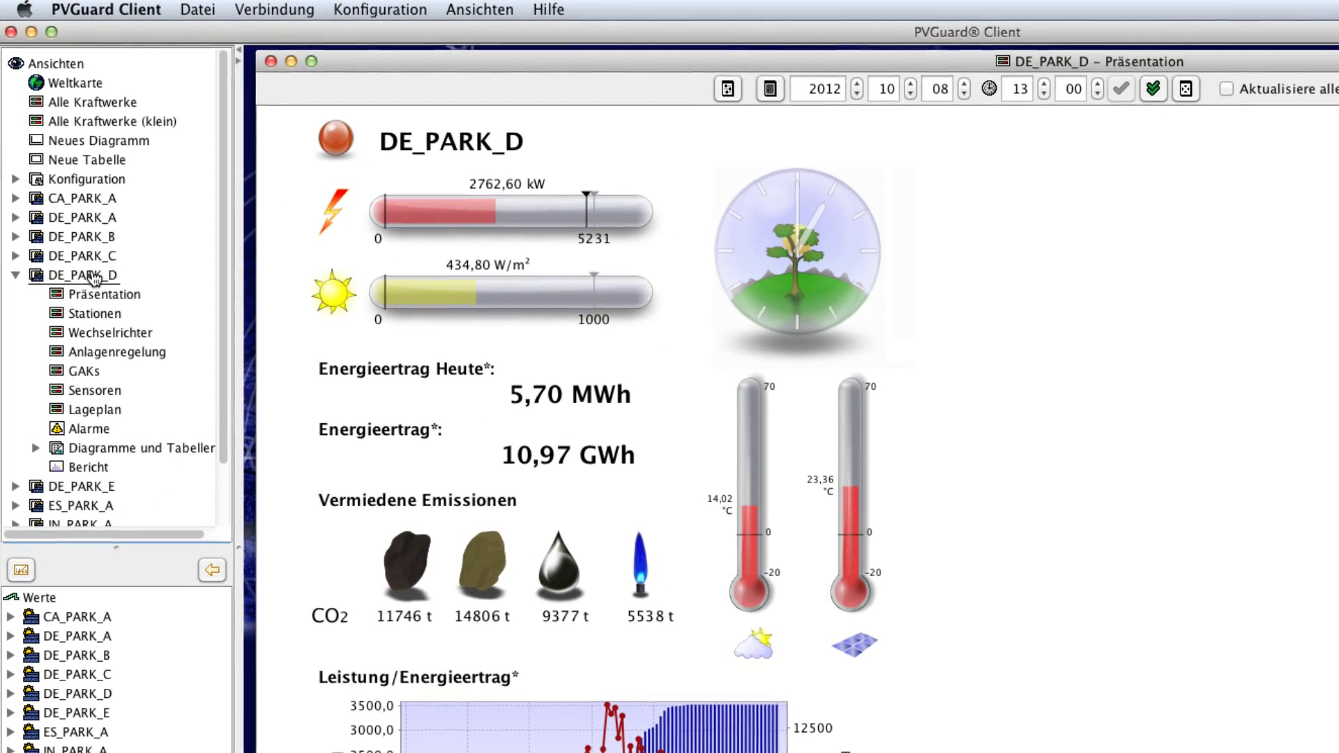
left_click(103, 297)
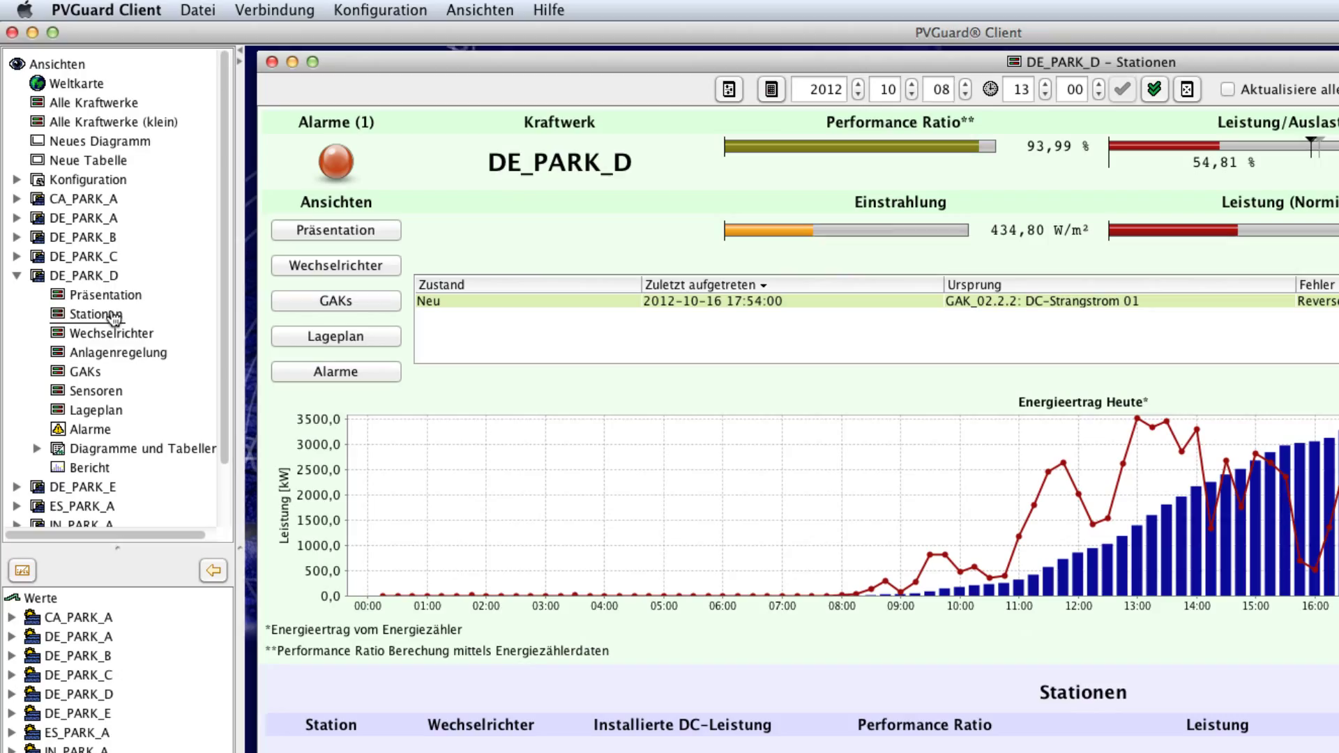
Open DE_PARK_D's Stationen view and examine the station table and charts, including the power bar of Station 02
left_click(72, 217)
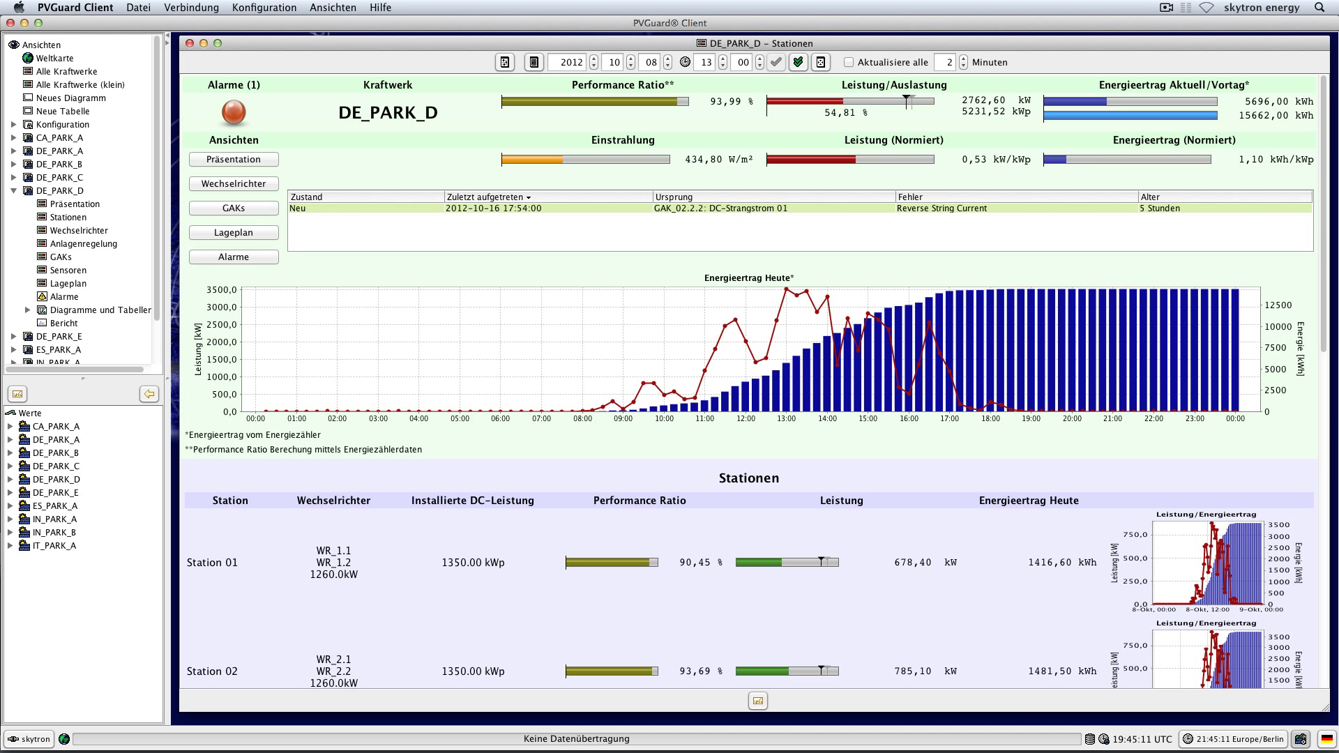
scroll(749, 381, "down", 10)
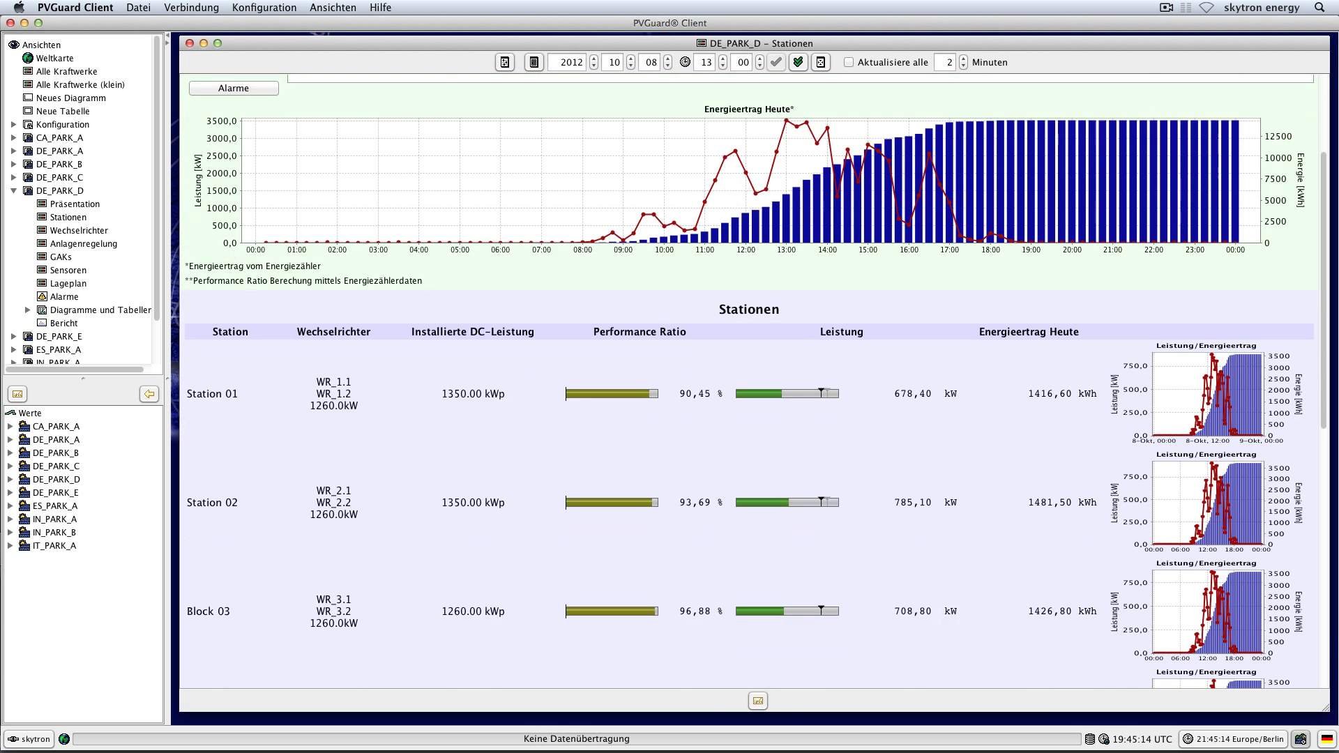
scroll(749, 381, "down", 2)
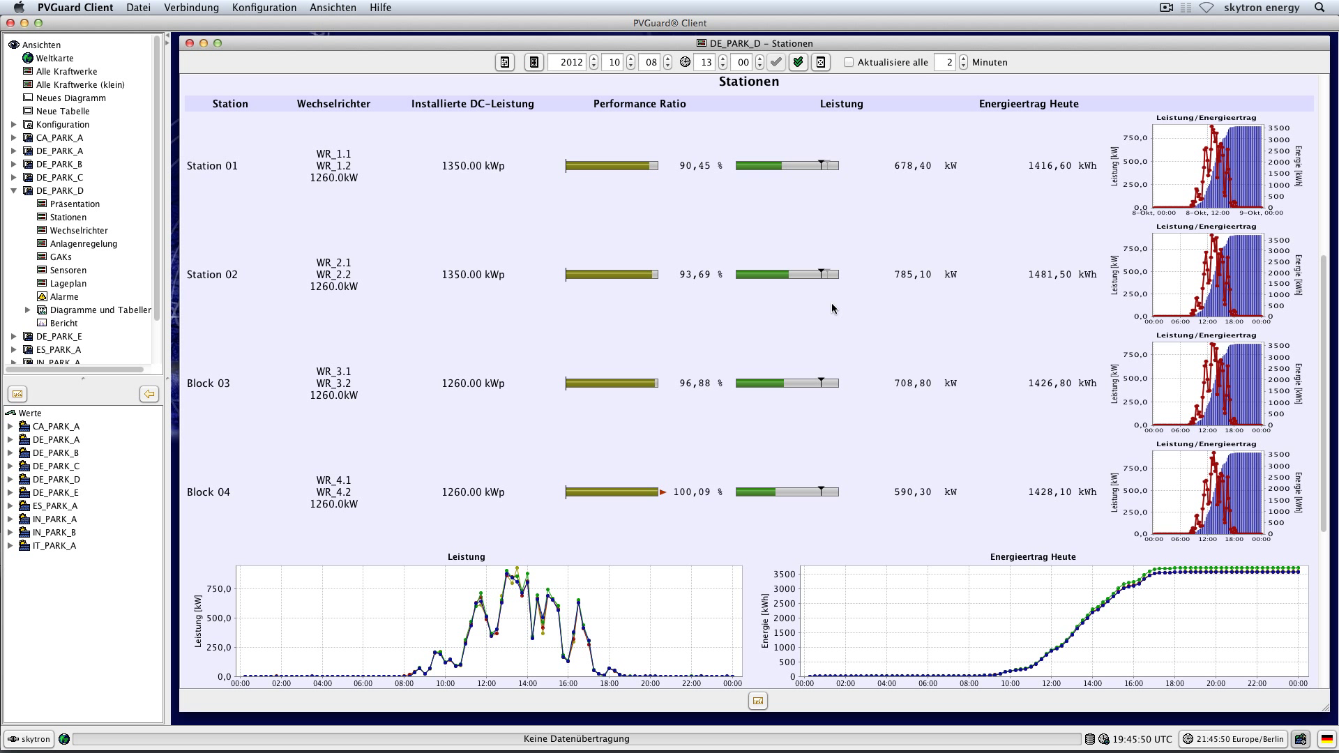
left_click(826, 279)
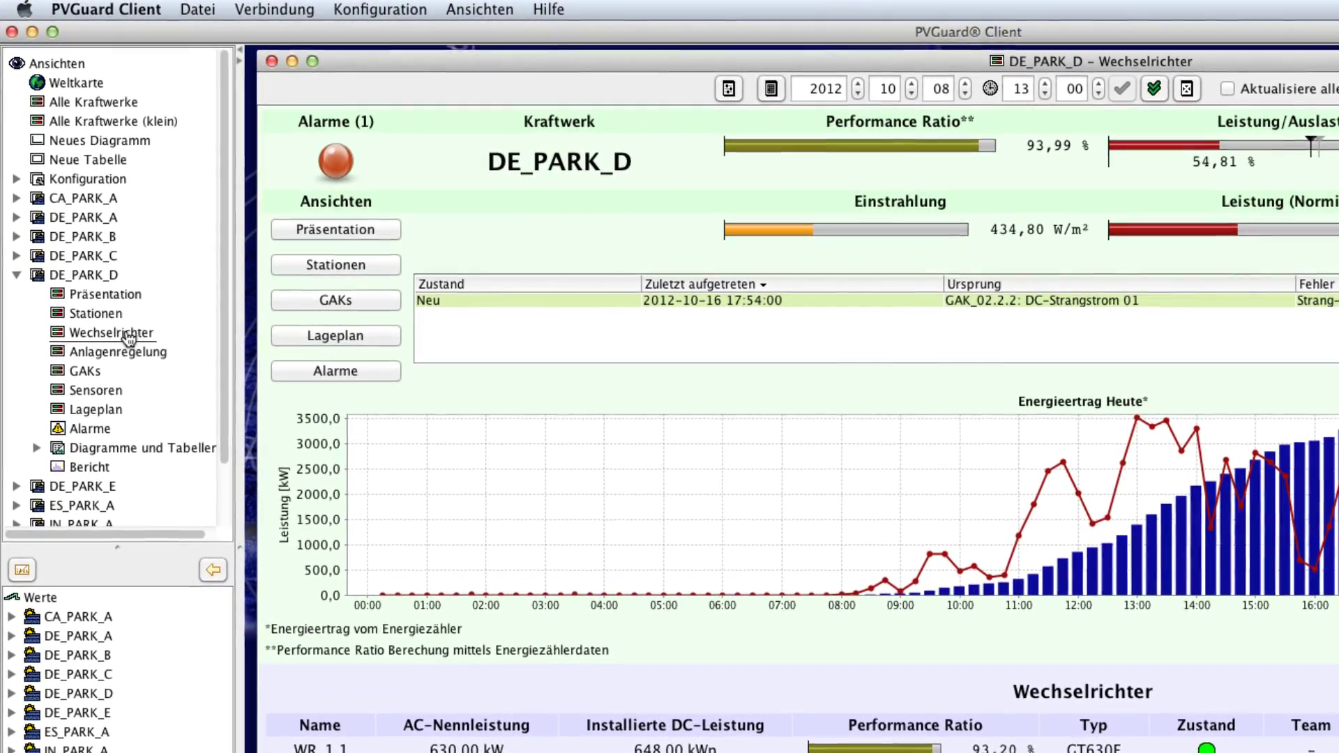
Examine the inverter table and the power, irradiance and temperature charts in DE_PARK_D's Wechselrichter view
left_click(105, 271)
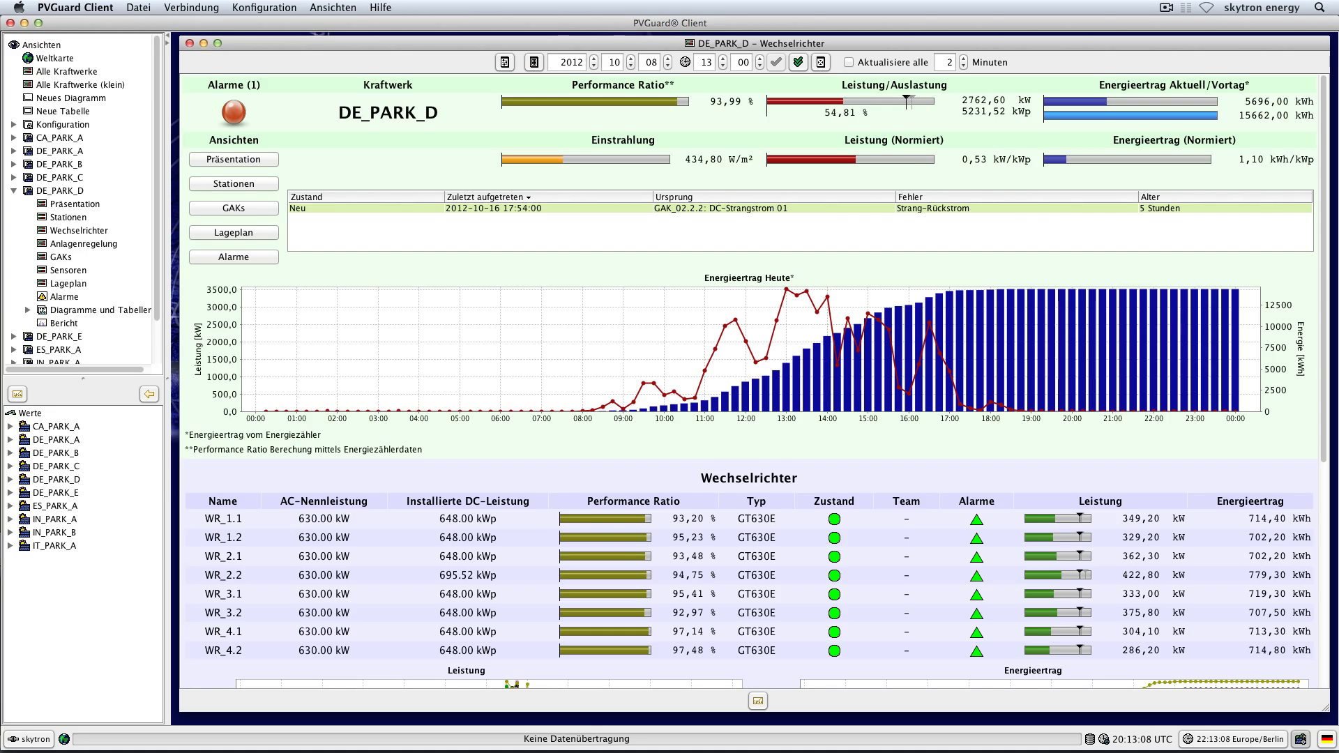
scroll(755, 380, "down", 10)
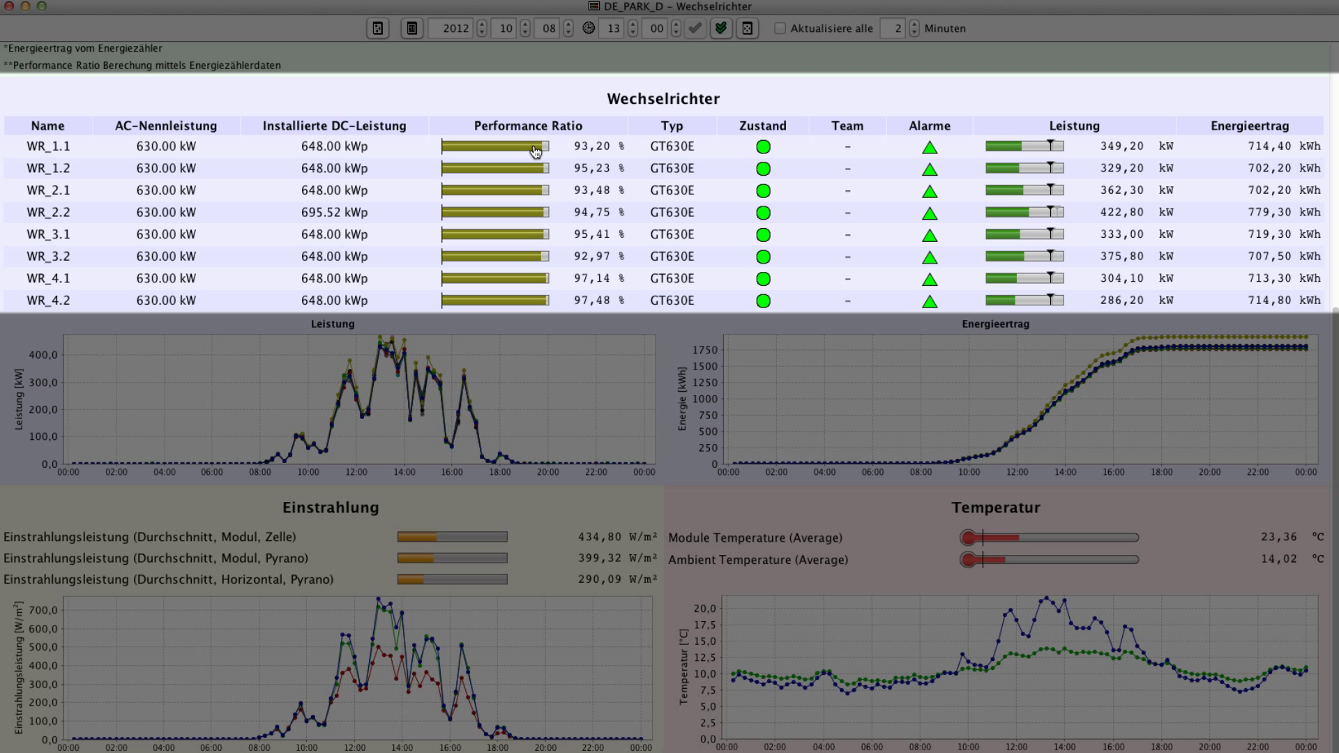
Examine the performance ratio, state, alarm and power indicators of inverter WR_1.1 in the Wechselrichter table
mouse_move(535, 152)
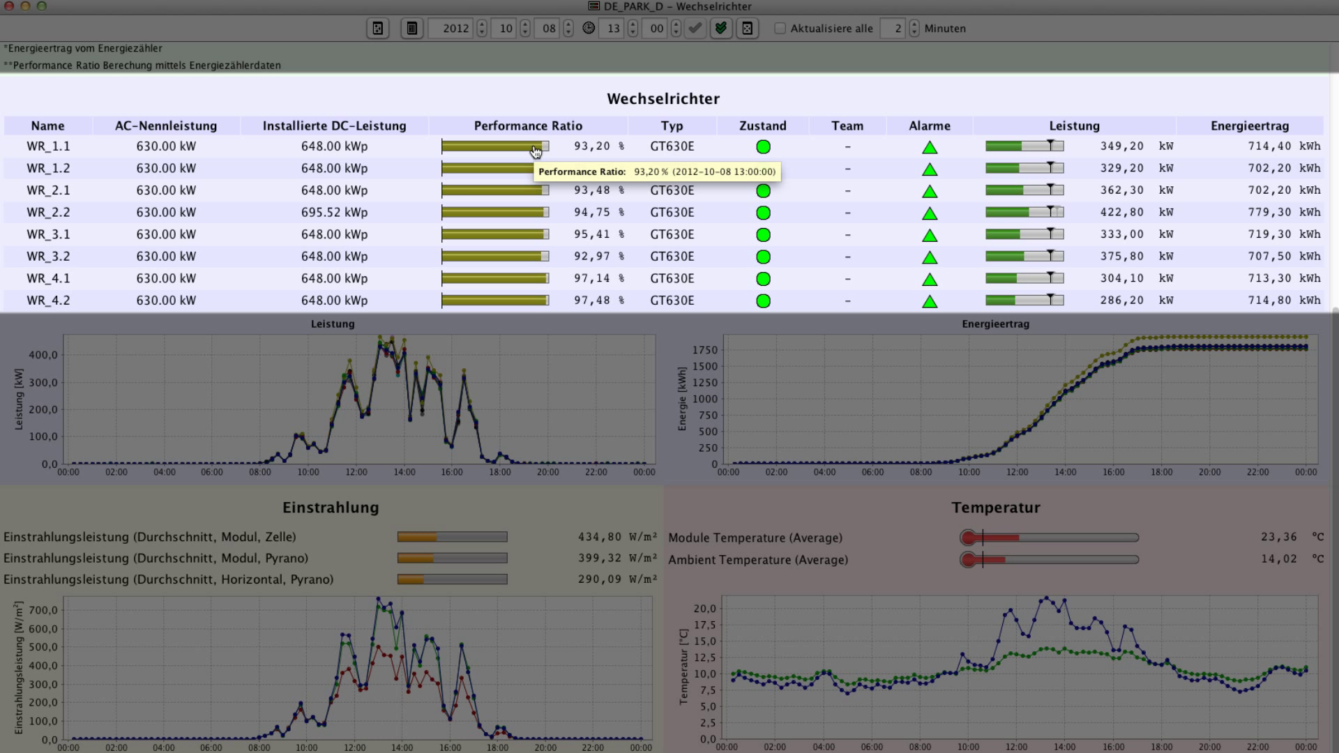
mouse_move(760, 150)
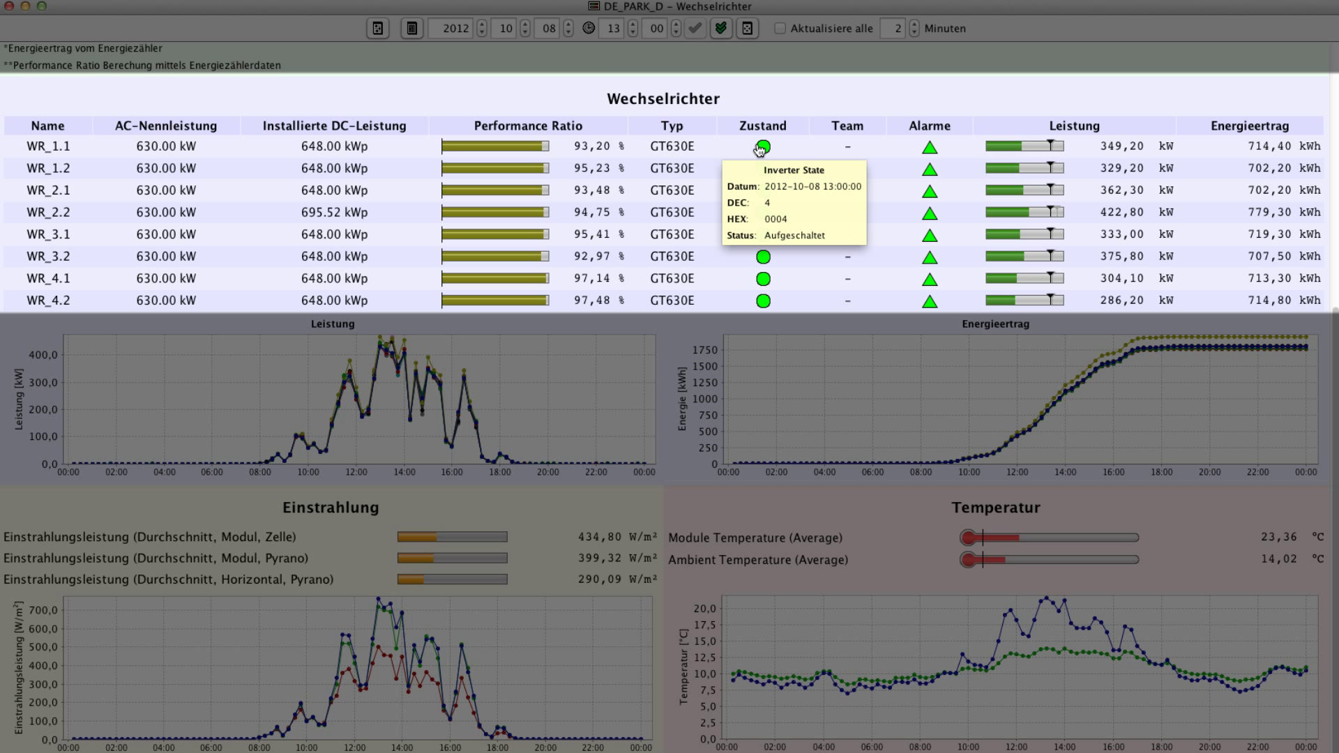
mouse_move(915, 151)
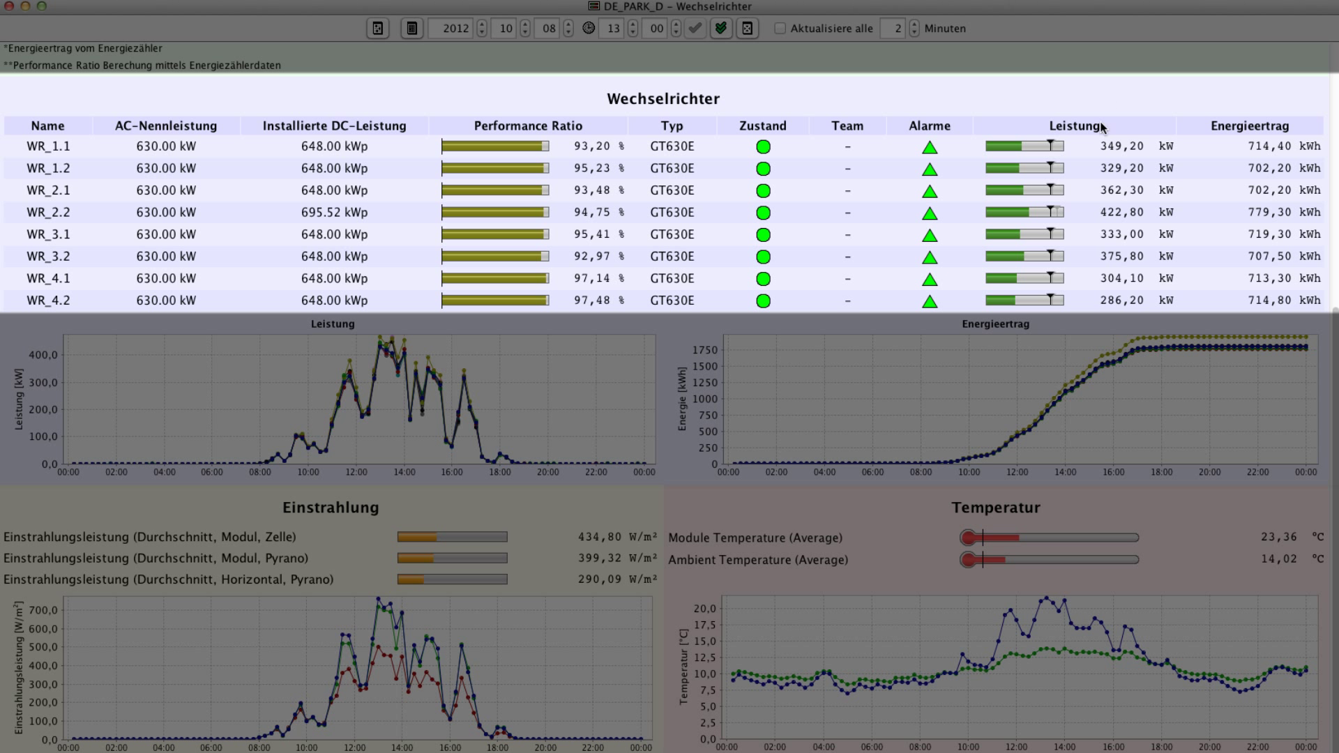
mouse_move(1059, 151)
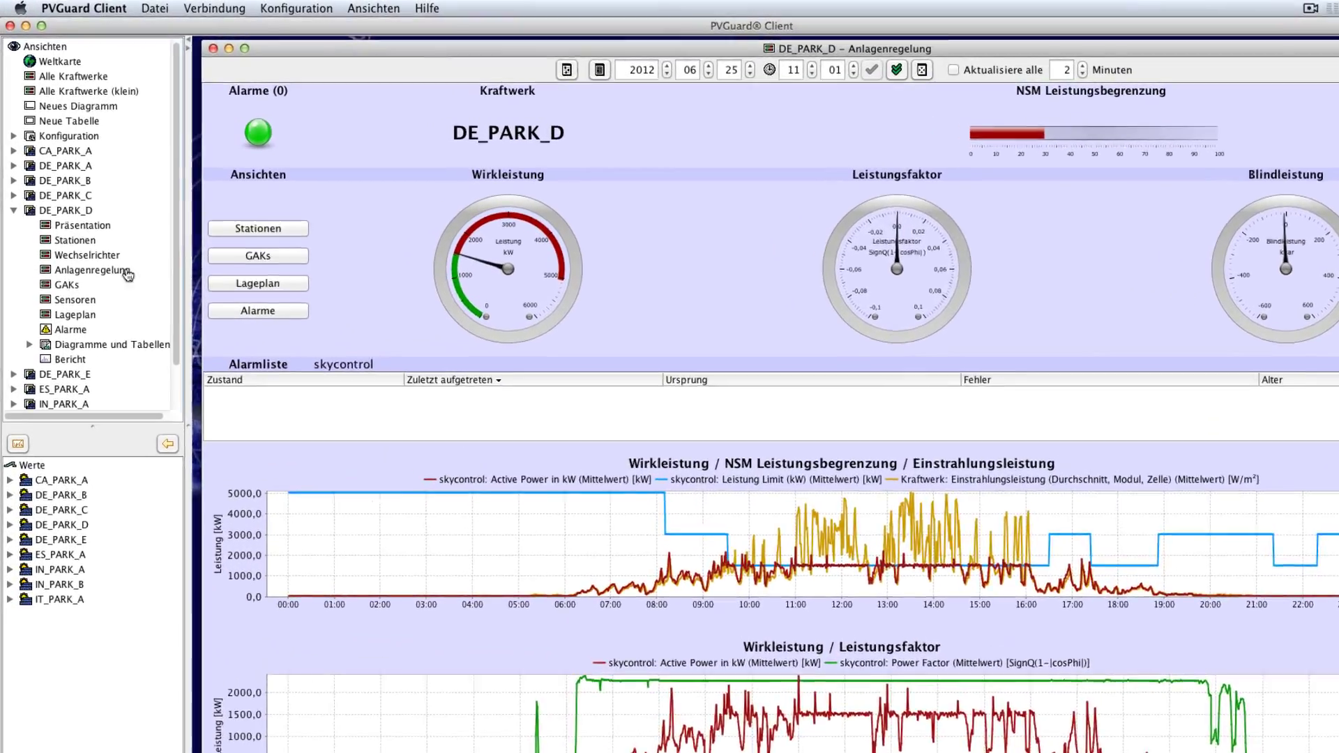
Open DE_PARK_D's Anlagenregelung view and examine its charts, including the 25-Jun bars in the Anlagenertrag / Hochgerechneter Anlagenertrag chart
left_click(125, 272)
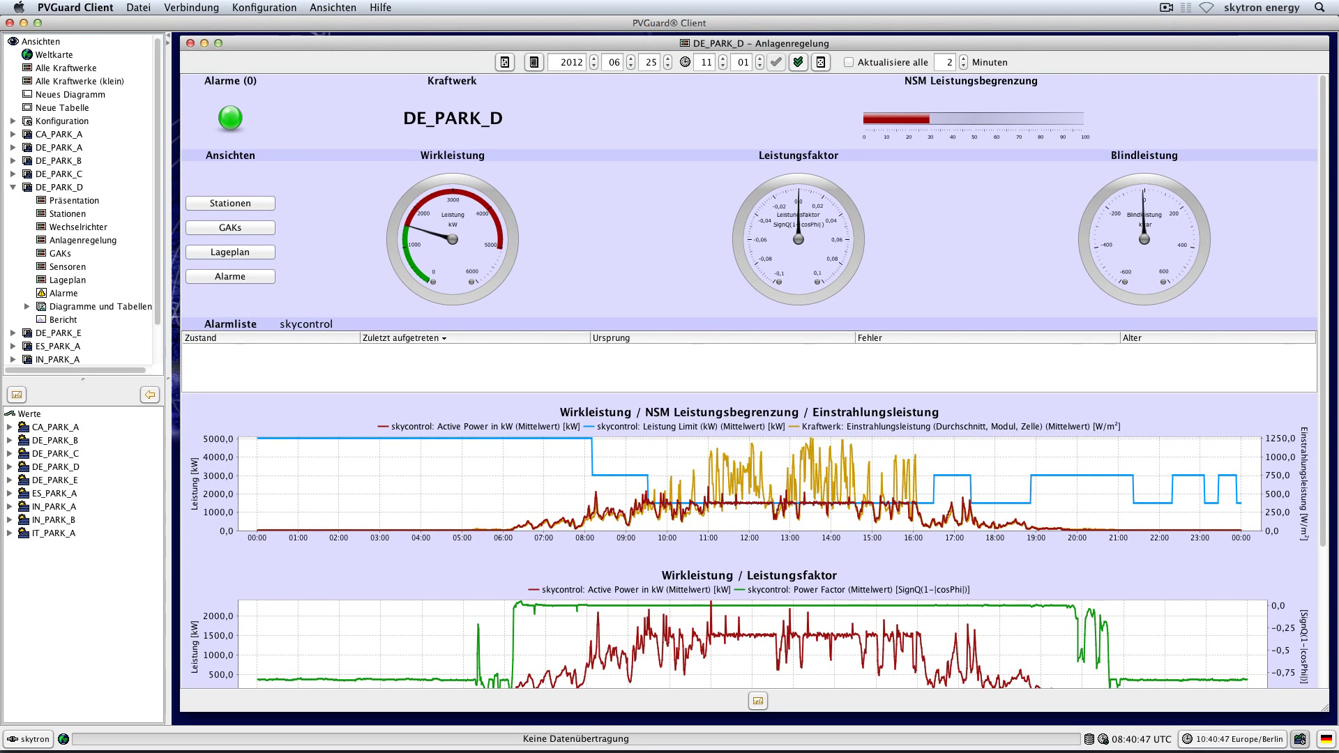
scroll(749, 381, "down", 5)
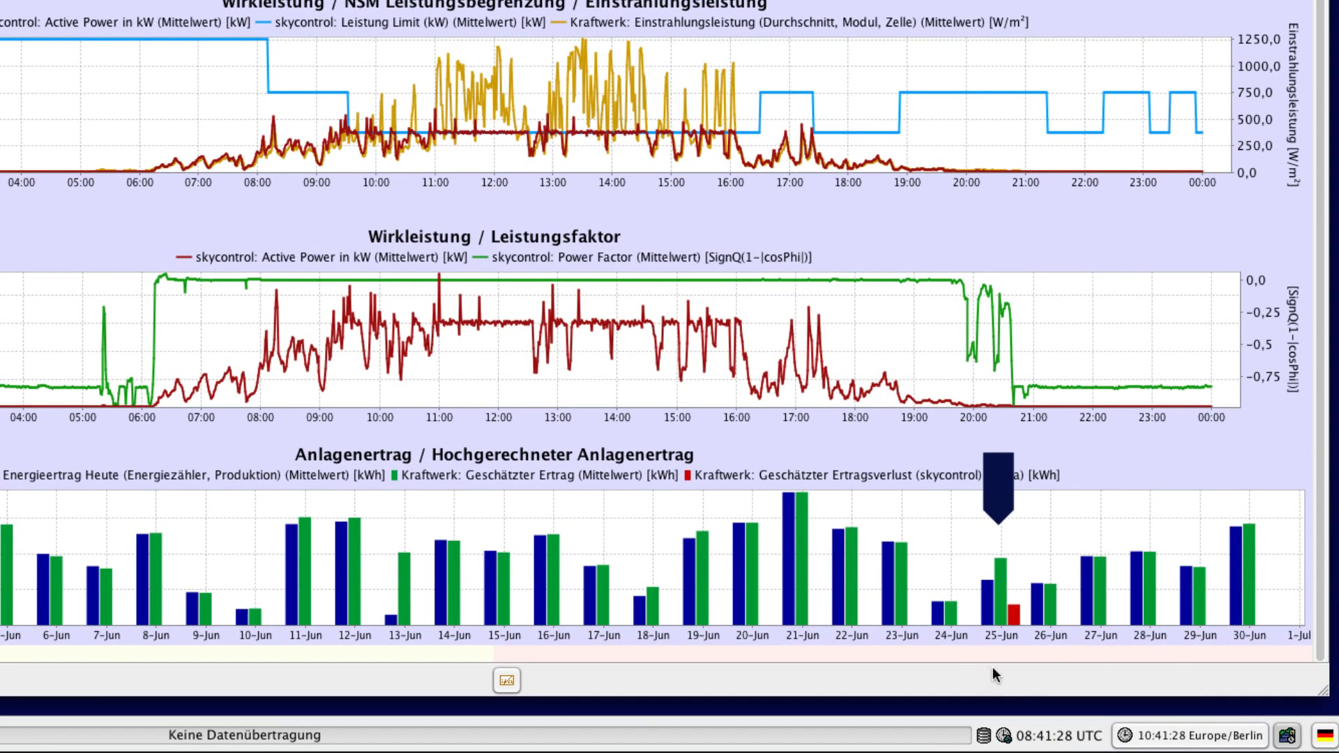
mouse_move(985, 612)
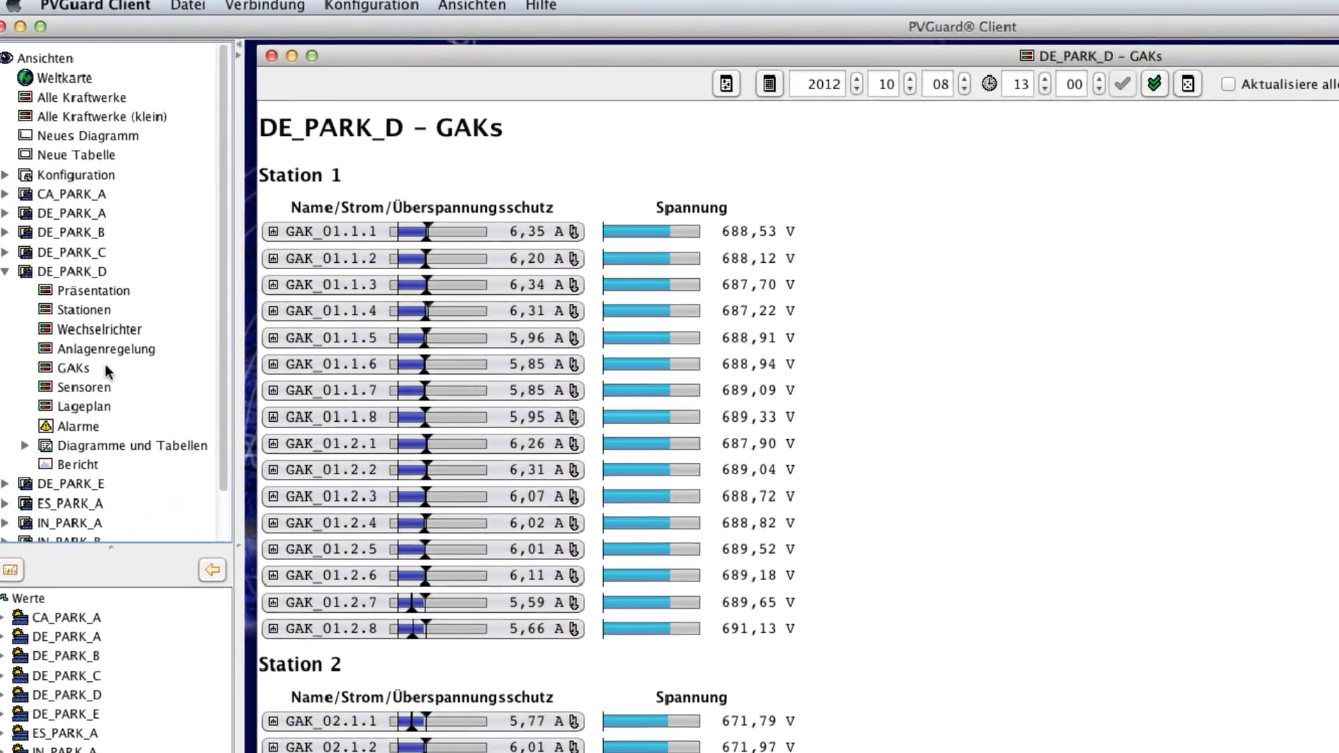
Inspect GAK_01.1.1's string currents, DC voltage, total power and housing temperature in DE_PARK_D's GAKs view, and open its chart
left_click(98, 367)
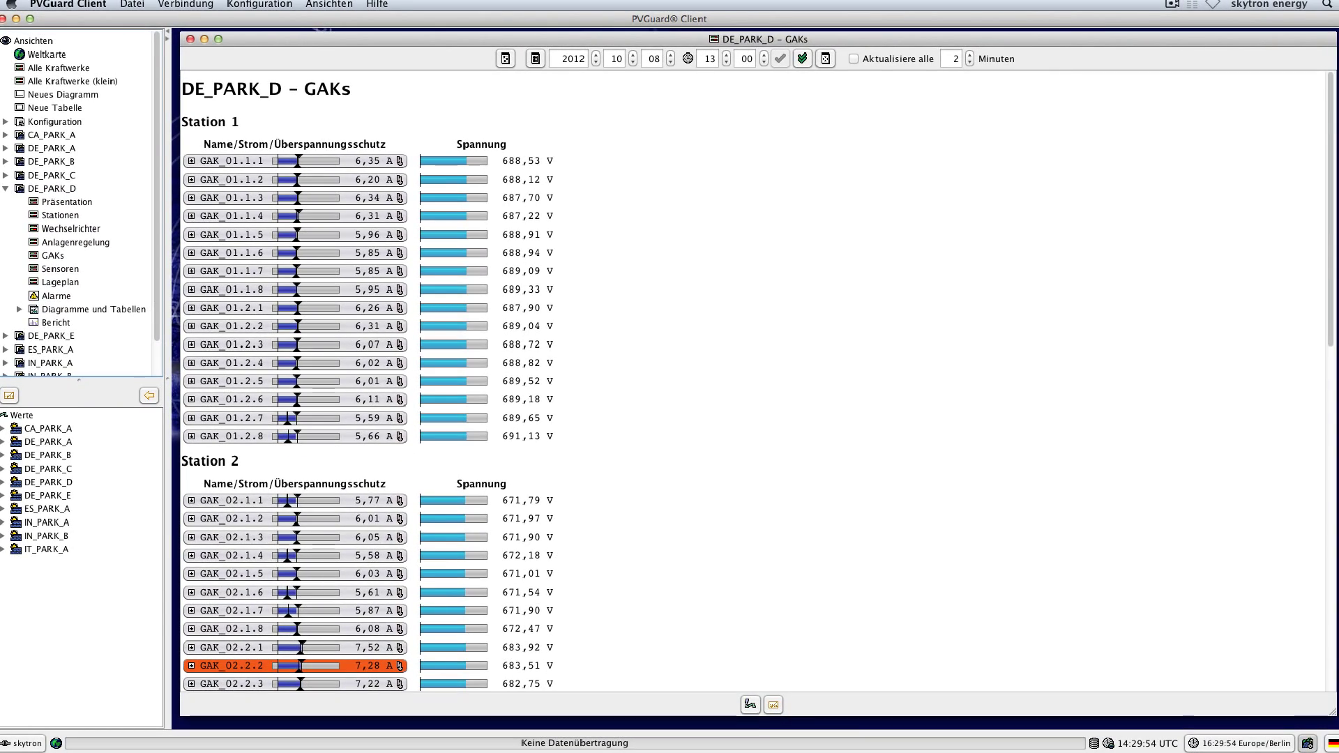
mouse_move(321, 165)
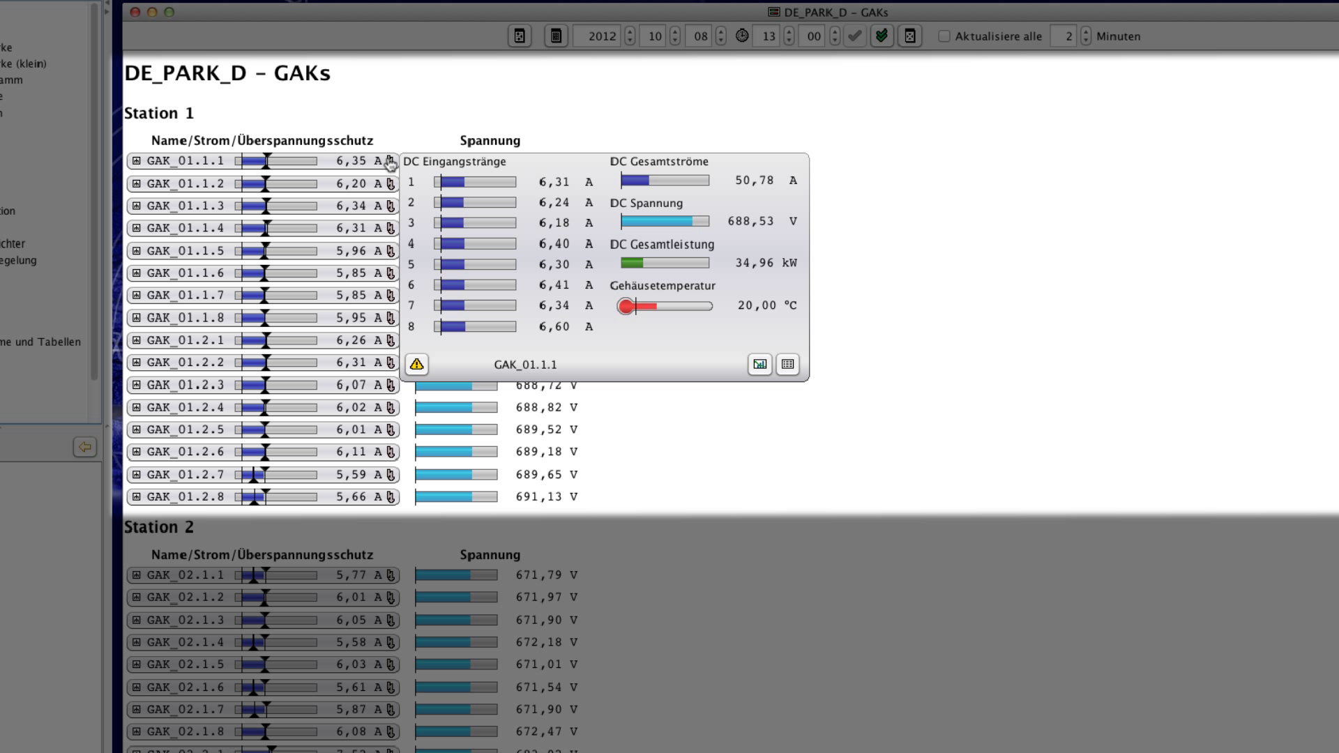
mouse_move(390, 166)
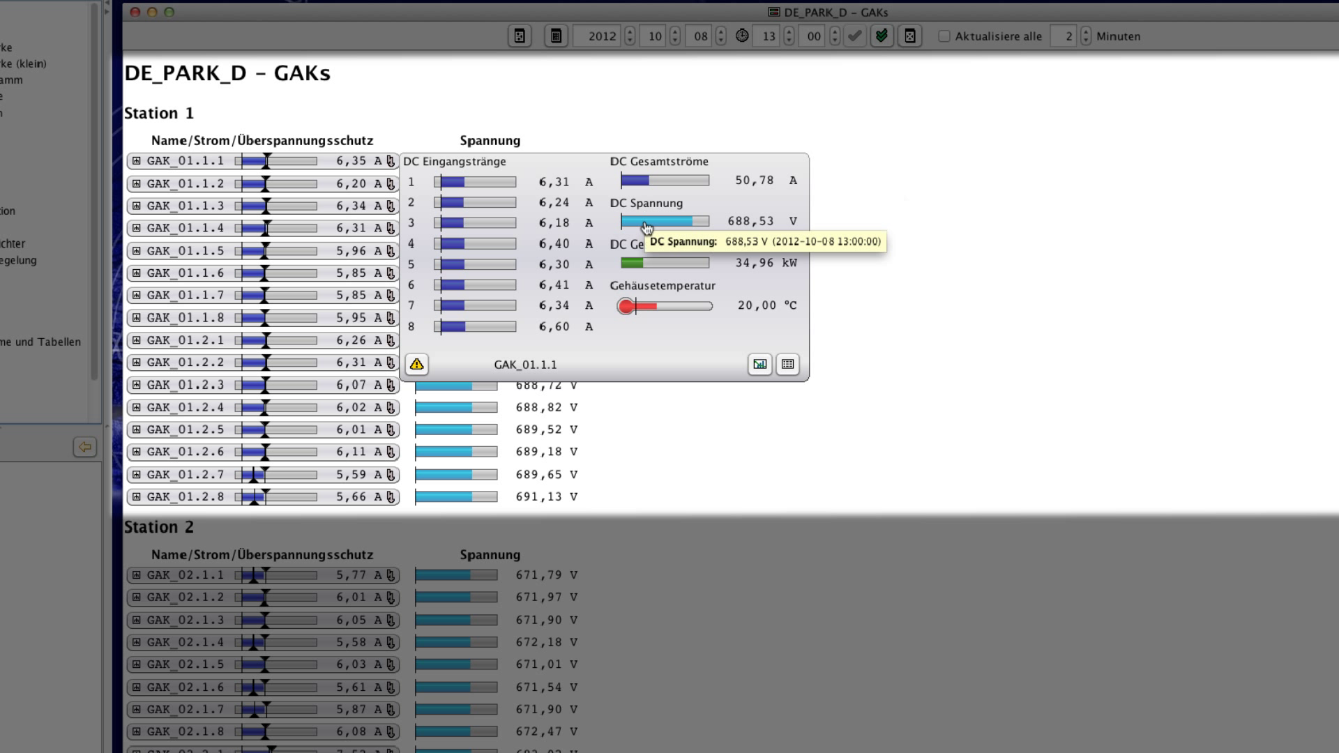
mouse_move(649, 269)
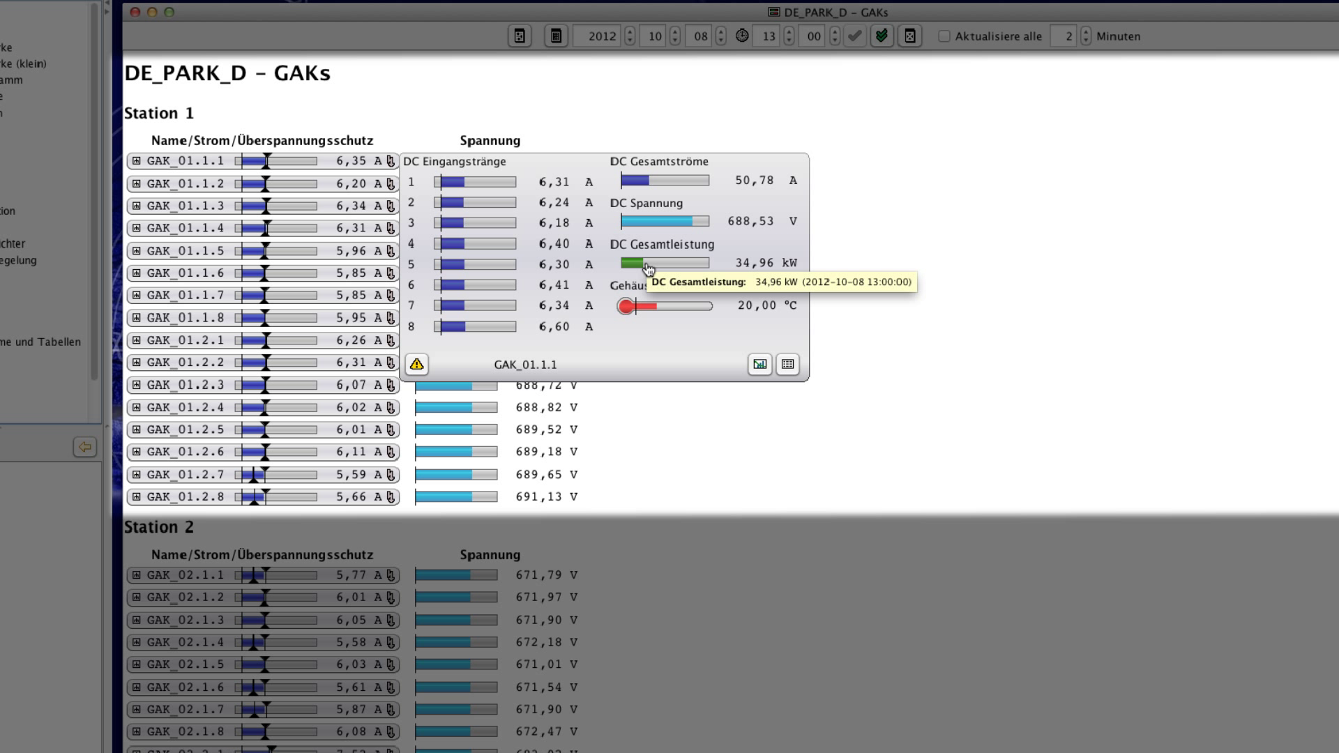
mouse_move(651, 309)
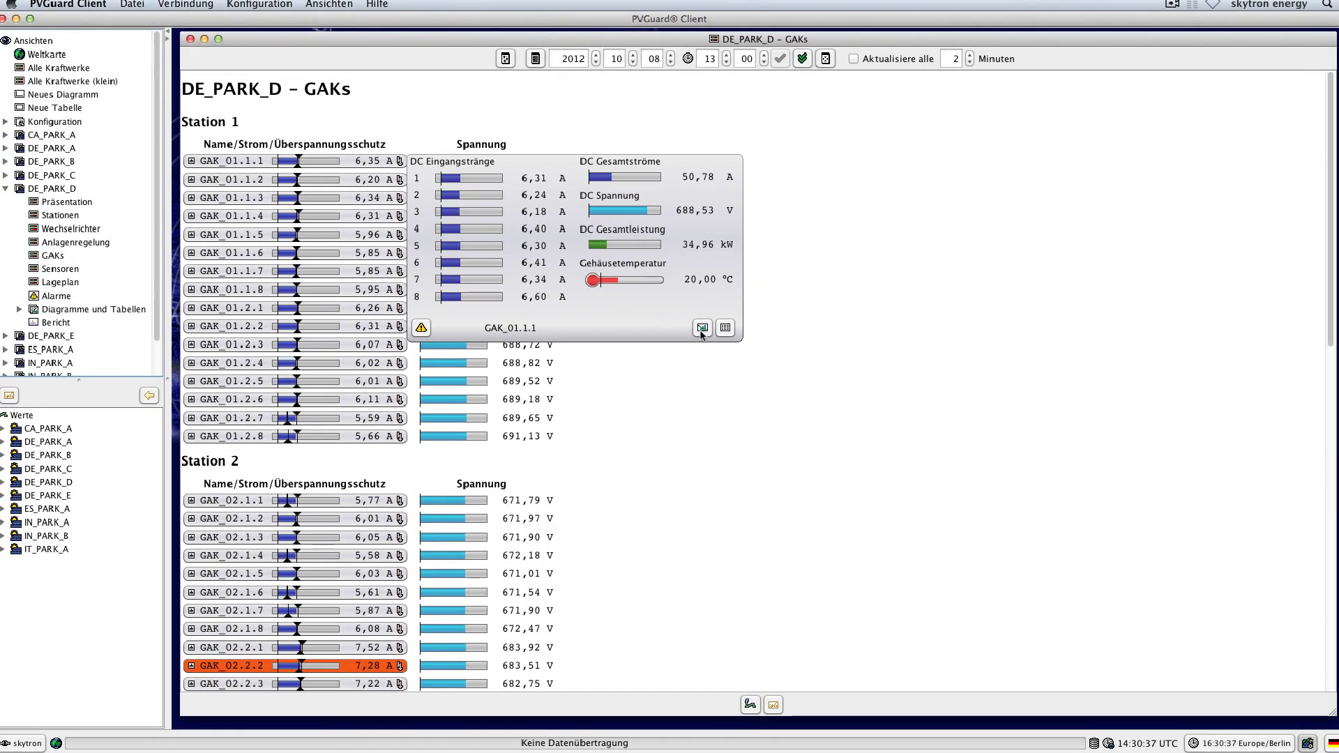
left_click(760, 364)
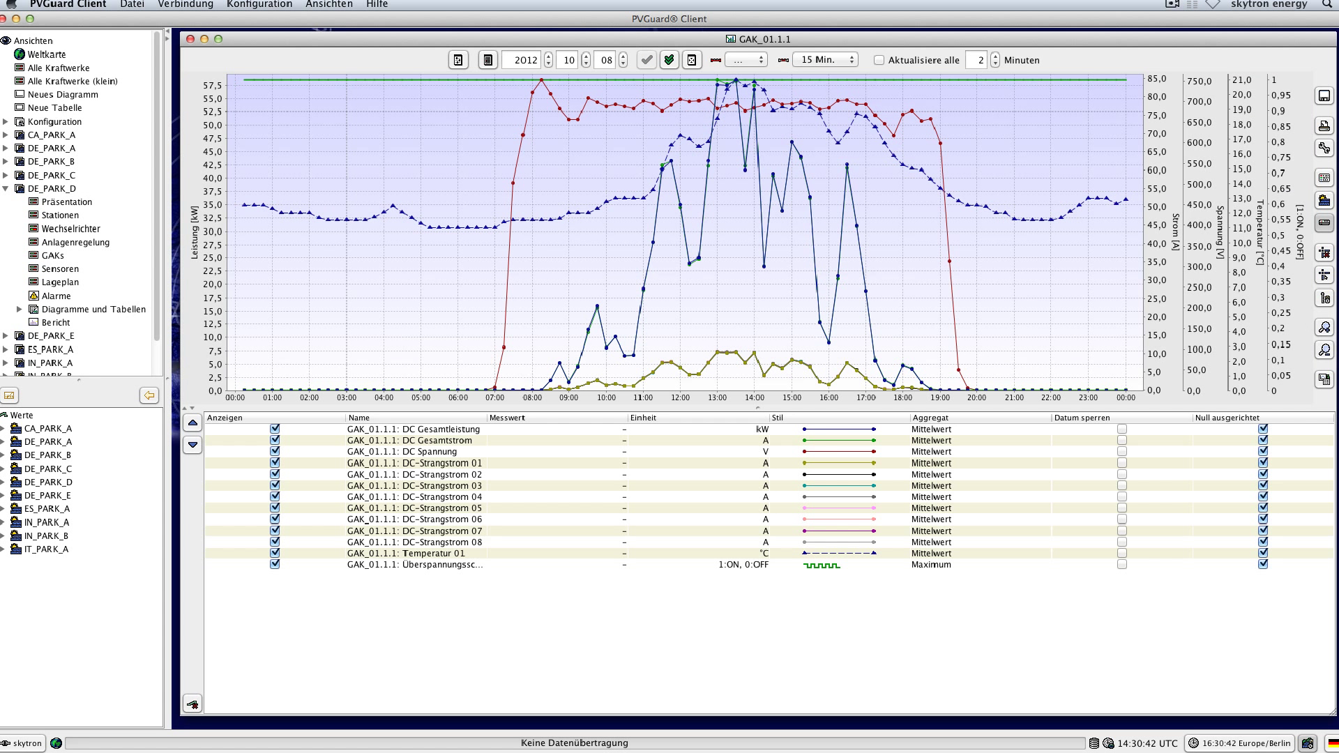
Return to DE_PARK_D's GAKs view at full size and look through the combiner boxes of Stations 2 to 4
double_click(53, 256)
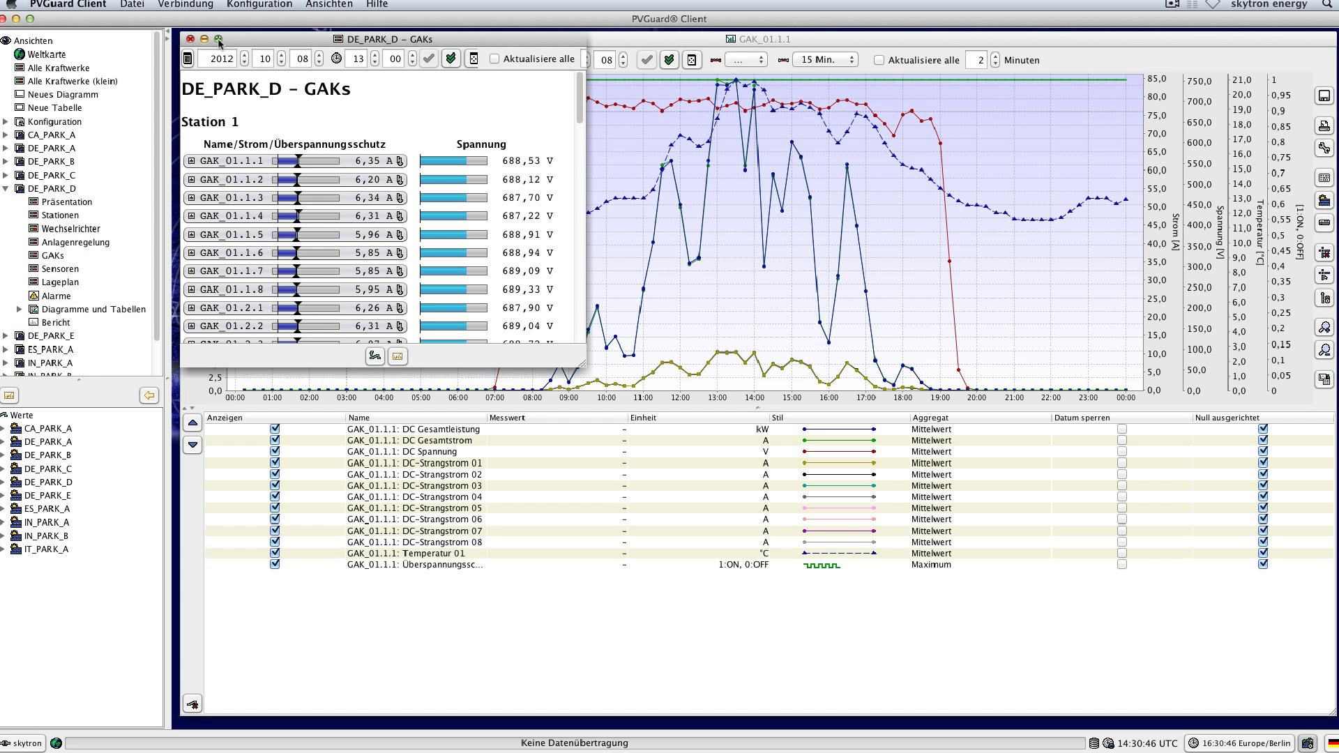
left_click(219, 39)
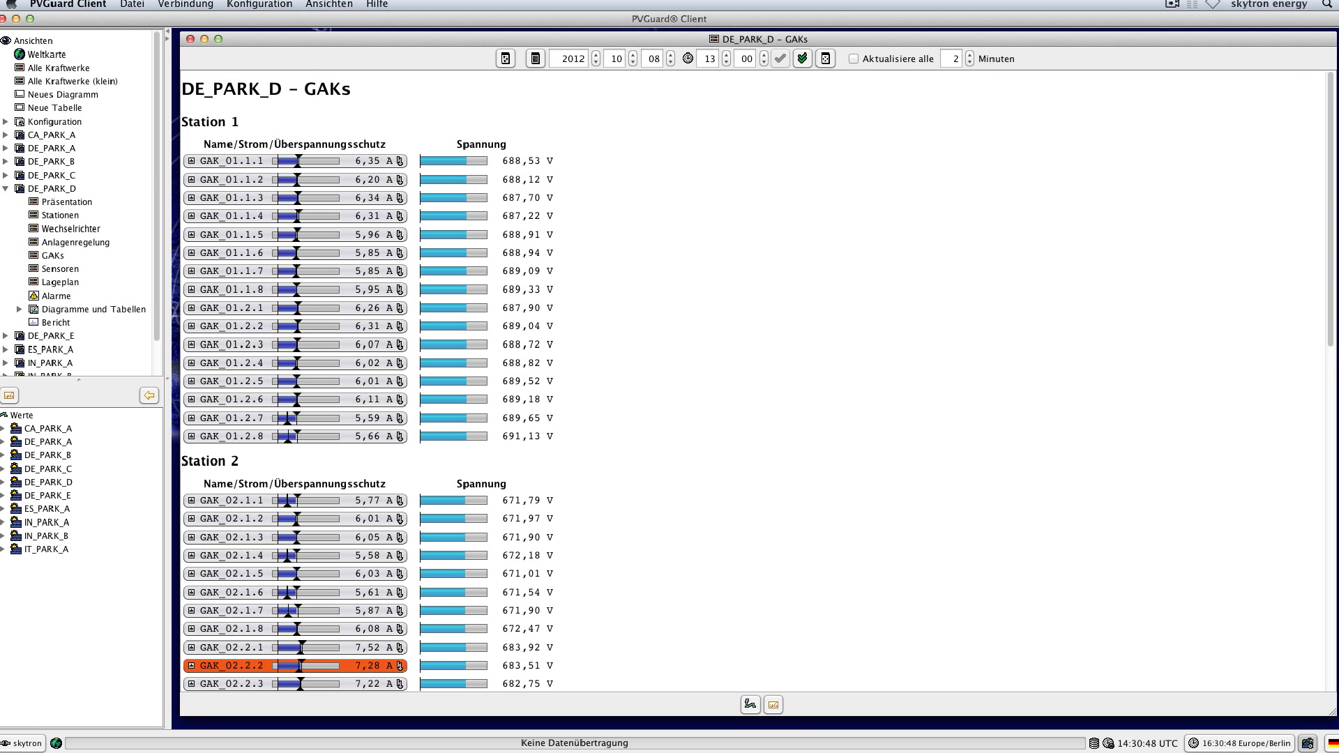
scroll(754, 380, "down", 10)
scroll(759, 382, "down", 8)
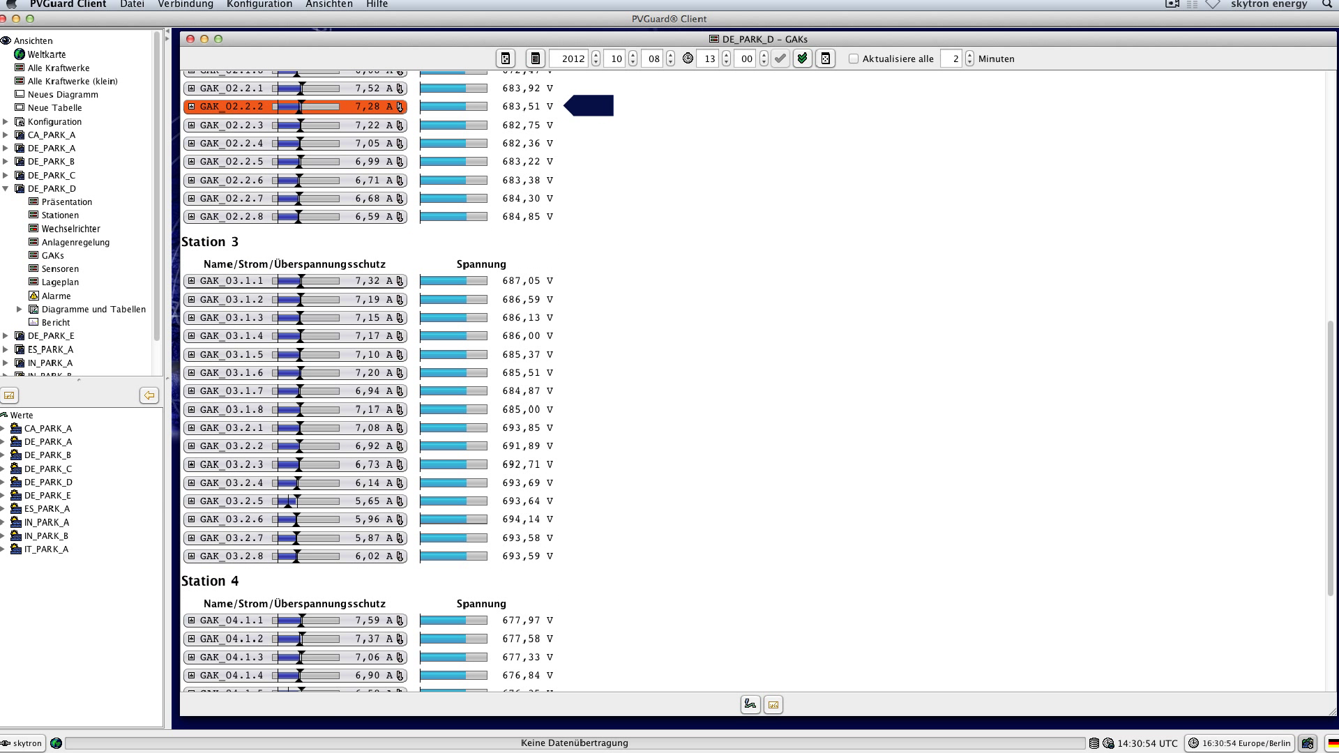
scroll(759, 382, "down", 6)
scroll(758, 382, "down", 1)
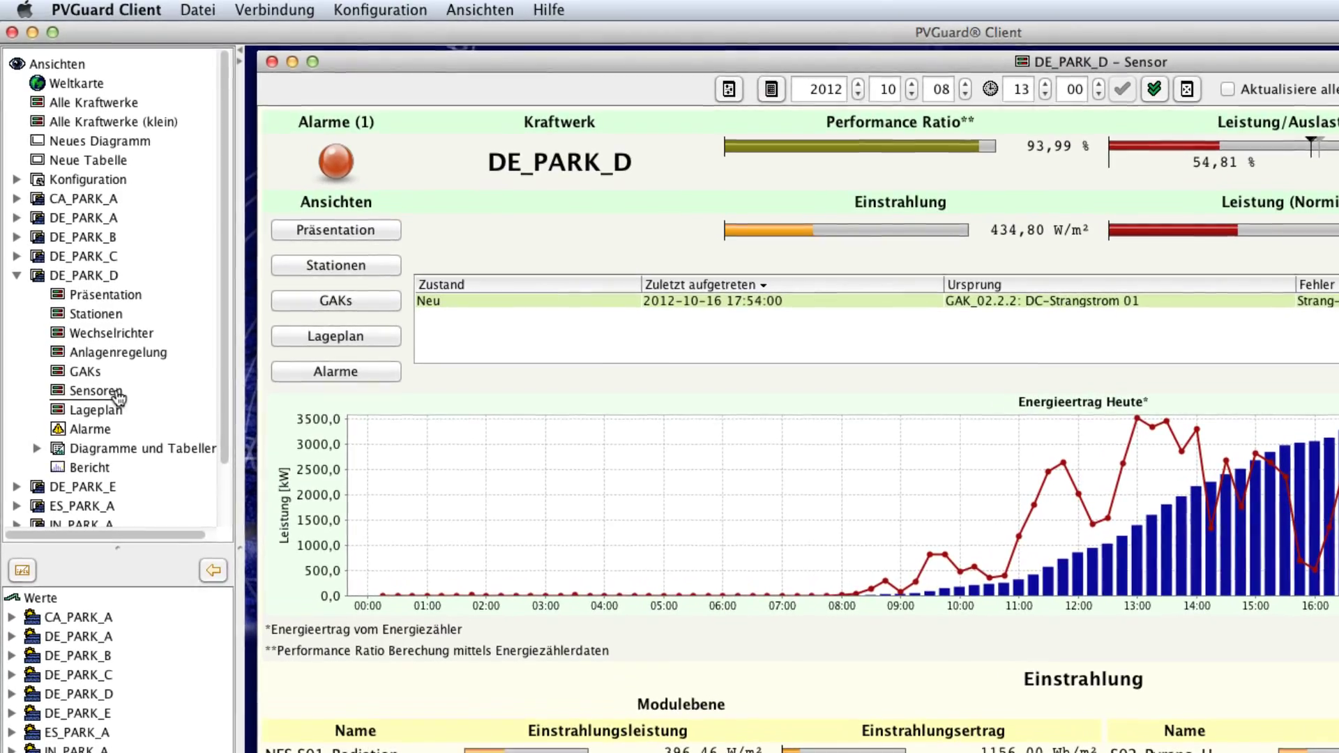
Open DE_PARK_D's Sensoren view and examine the irradiance, temperature and weather station values, including the horizontal S02_Pyrano_H bars
left_click(84, 272)
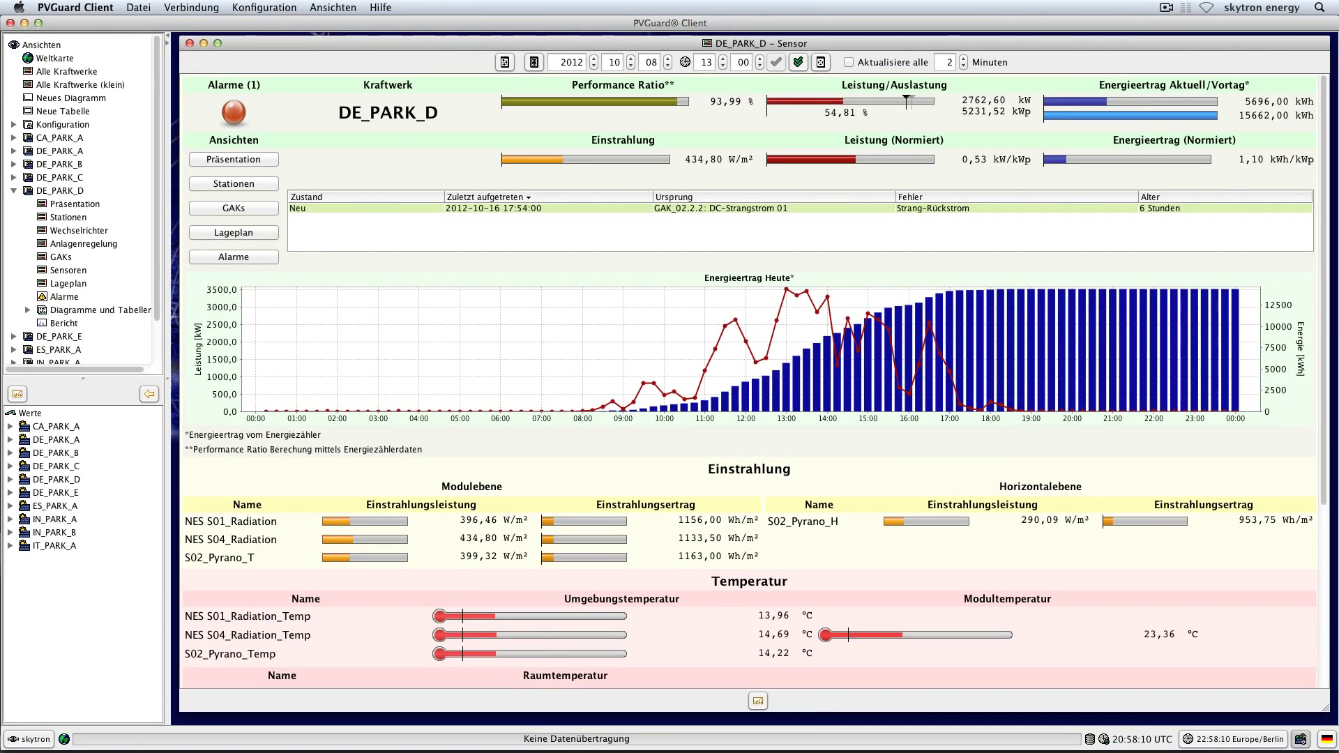
scroll(754, 381, "down", 8)
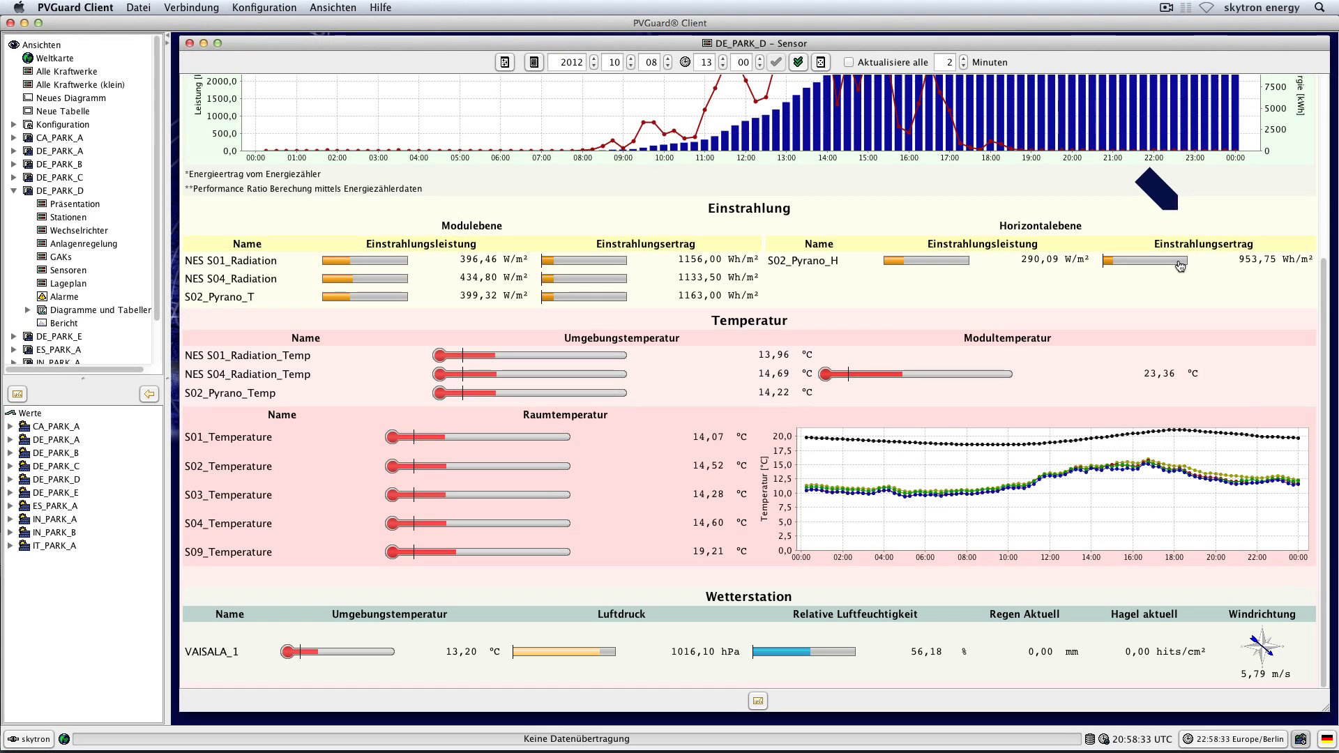
mouse_move(1180, 266)
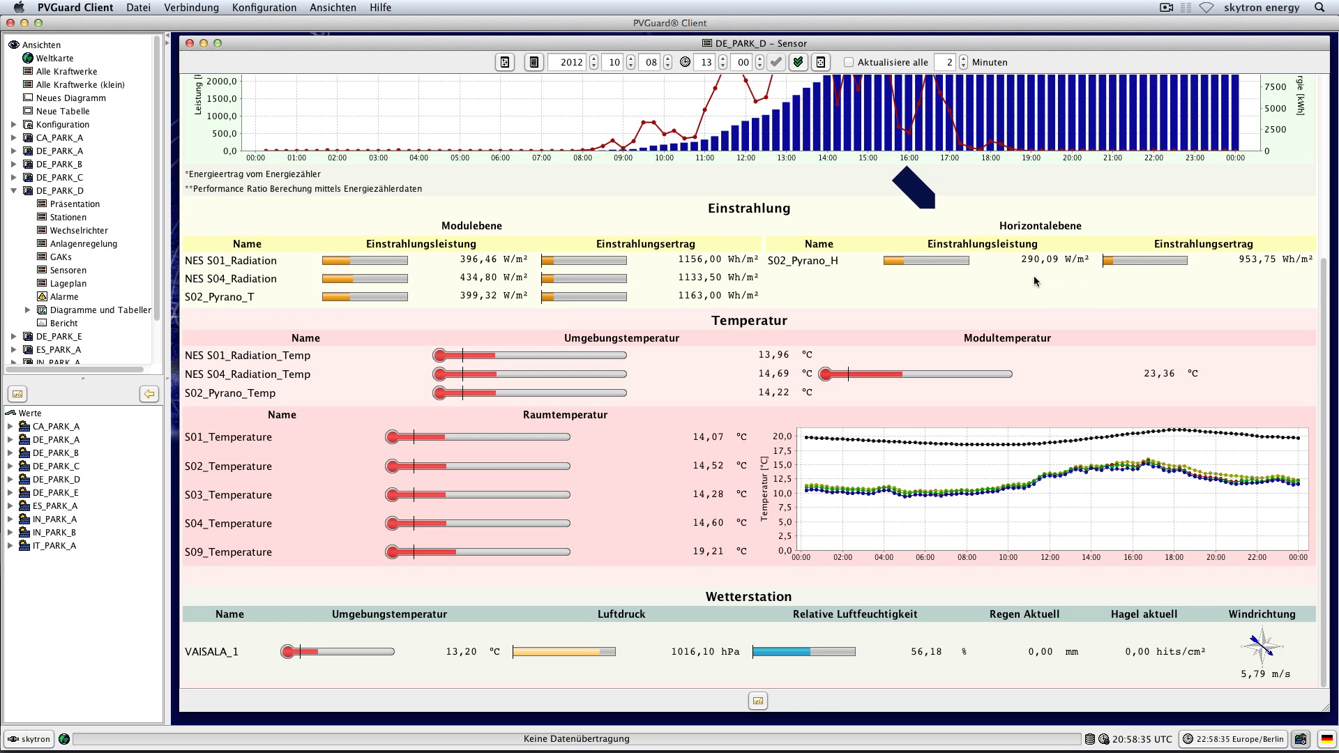
mouse_move(960, 266)
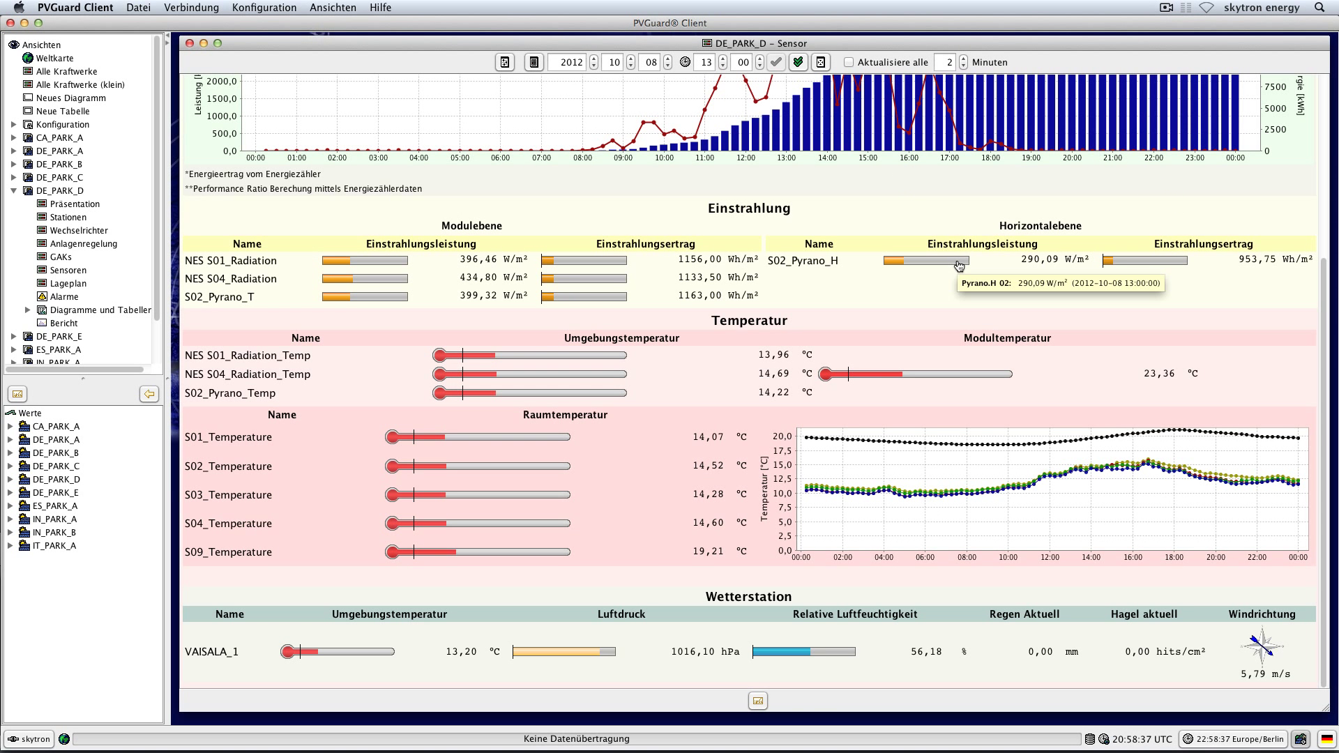
left_click(960, 266)
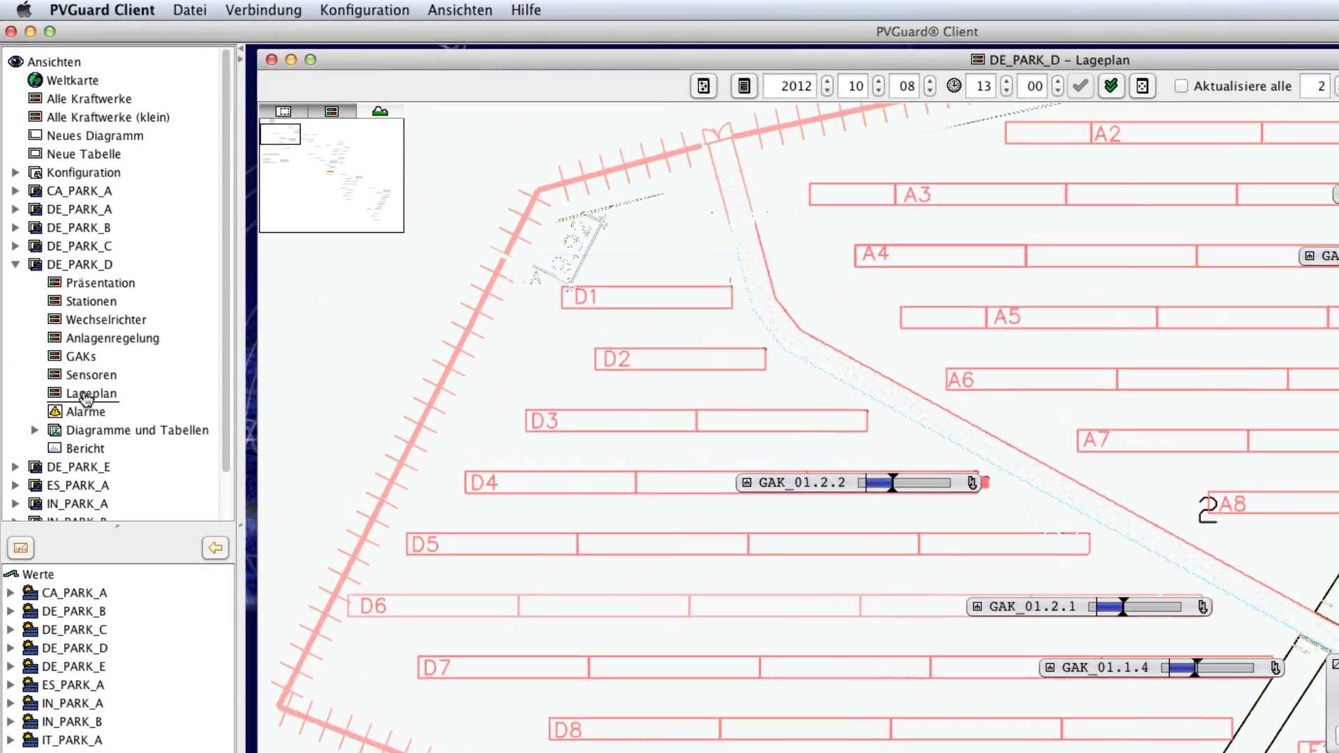
Open DE_PARK_D's Lageplan view and set the site plan's zoom level to 75%
left_click(64, 287)
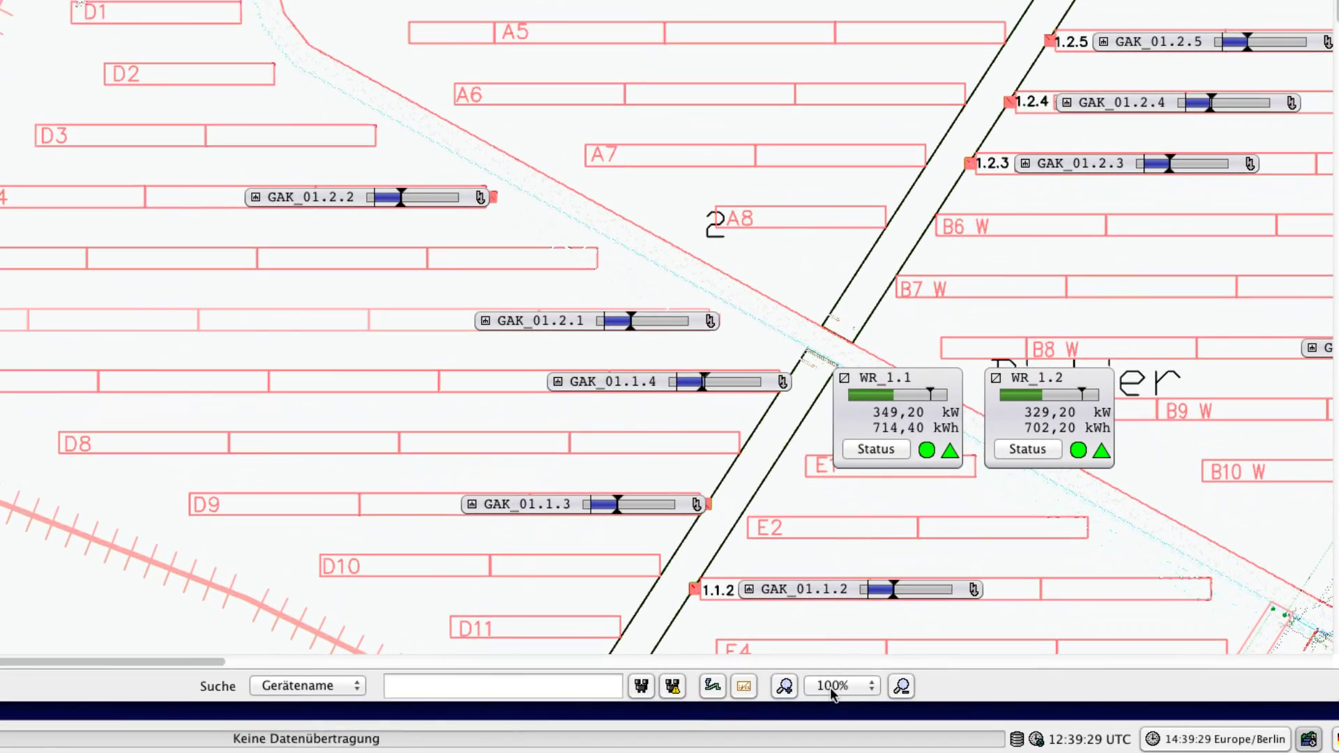
left_click(963, 700)
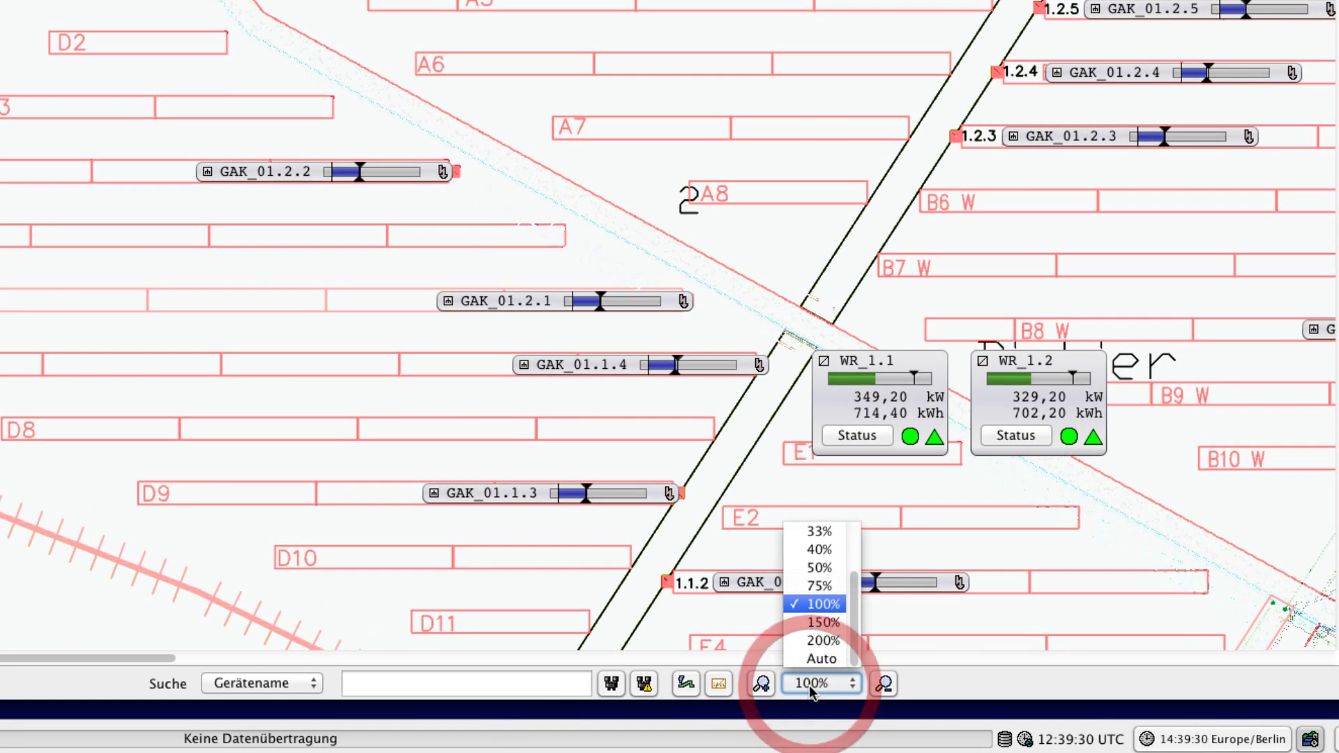
left_click(819, 586)
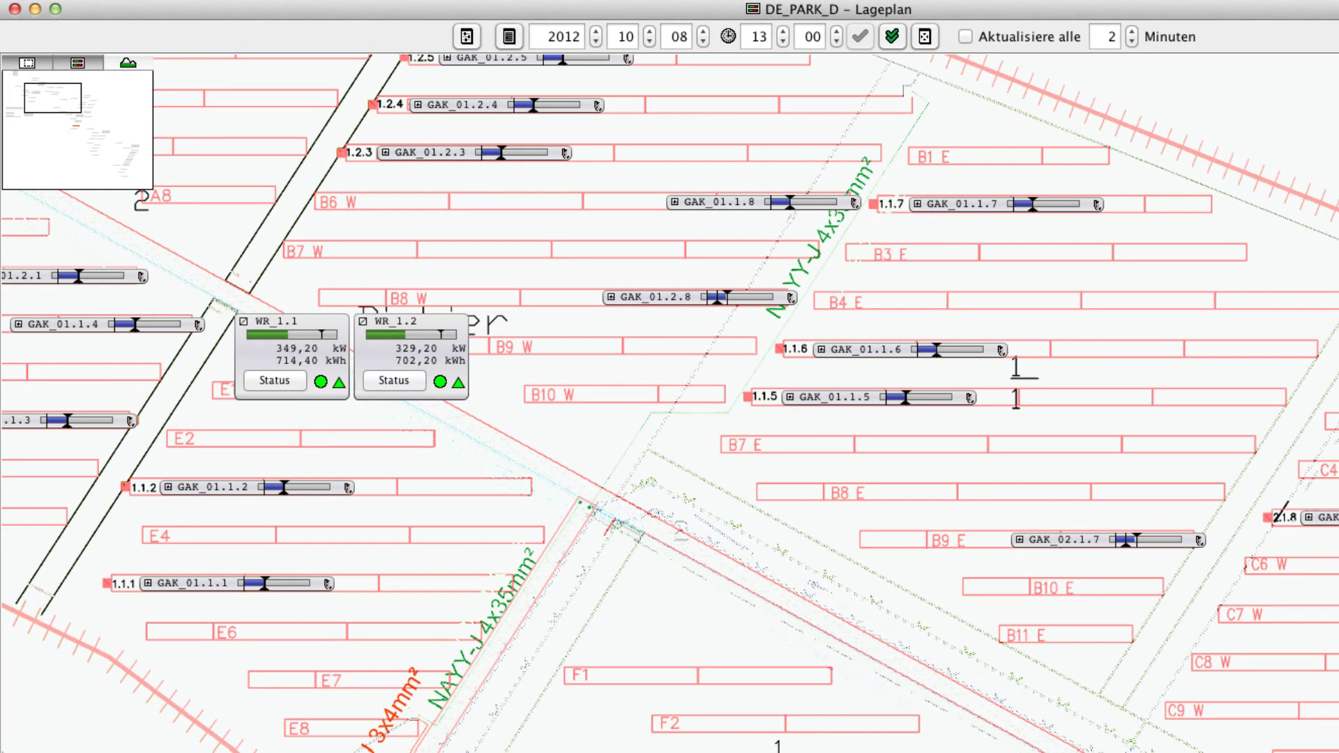
Navigate the site plan to the area around inverters WR_2.1 and WR_2.2 and inspect the highlighted GAK_02.2.2
left_click(47, 100)
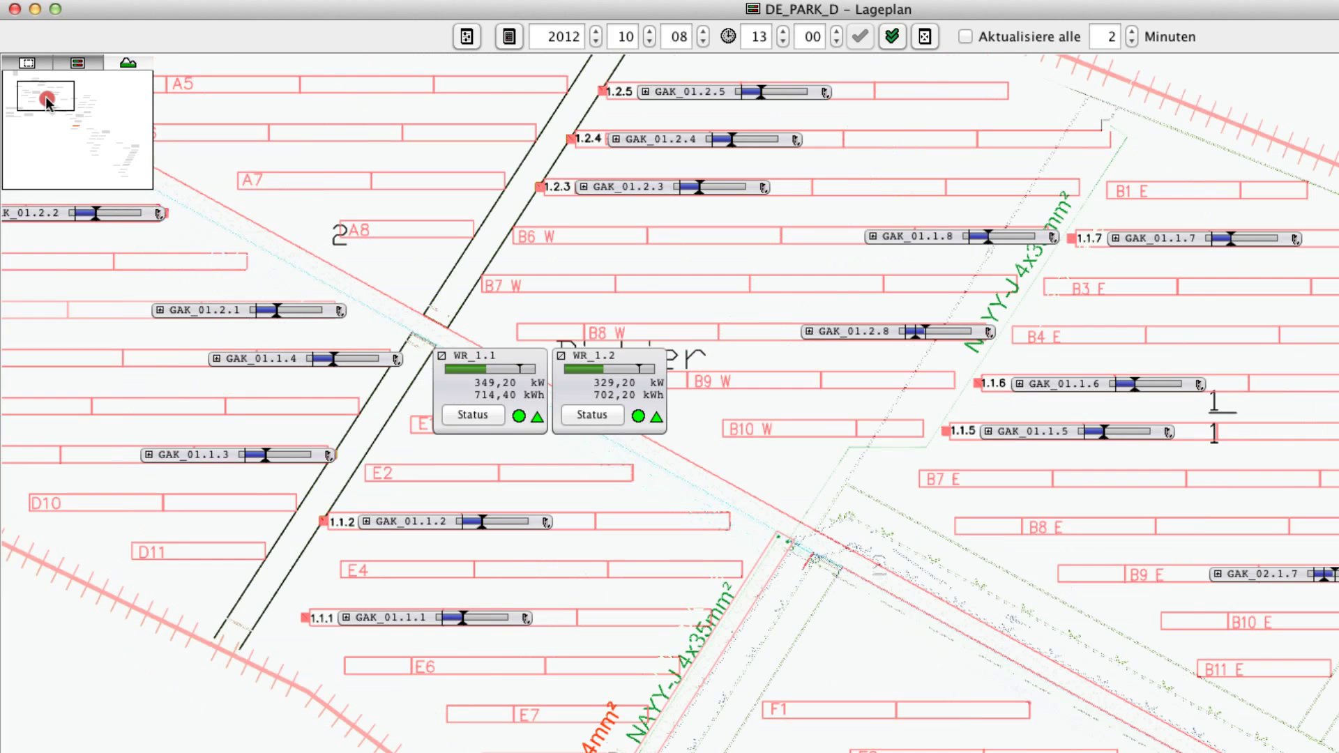
left_click_drag(47, 99, 74, 120)
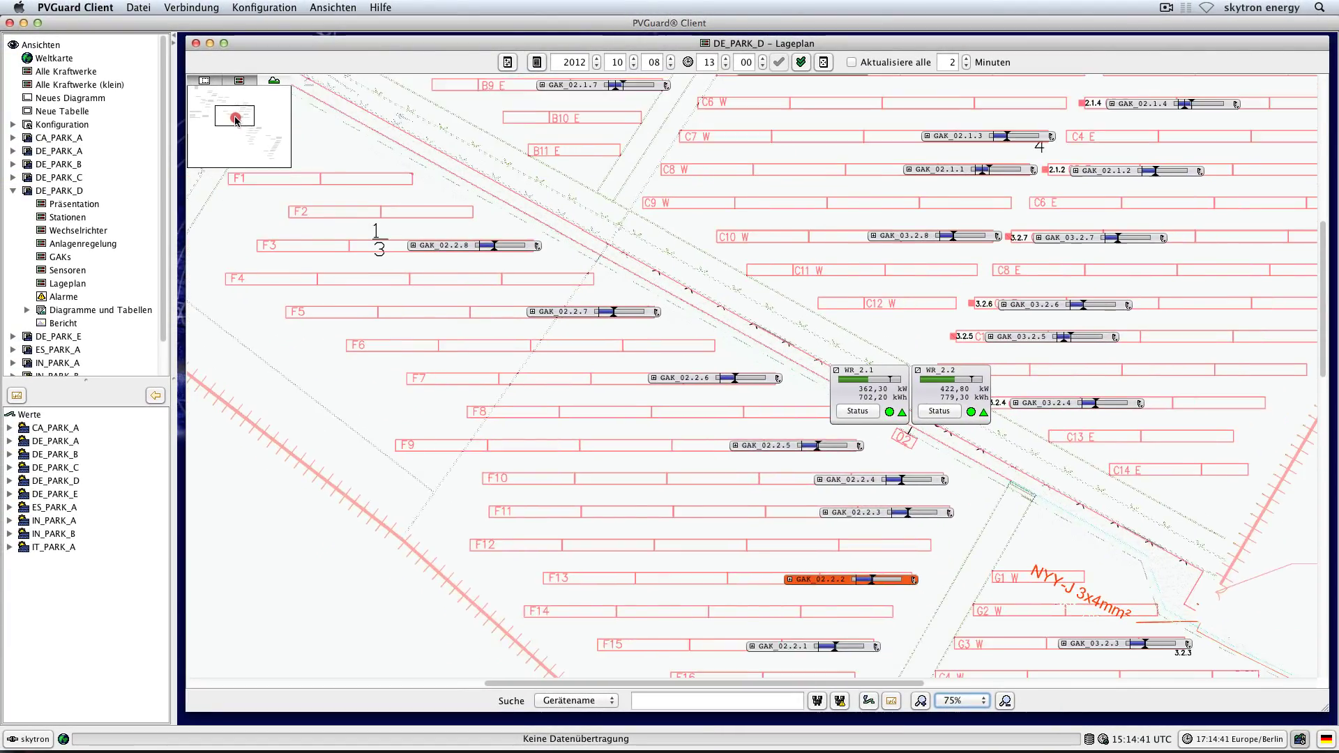
left_click_drag(235, 121, 248, 129)
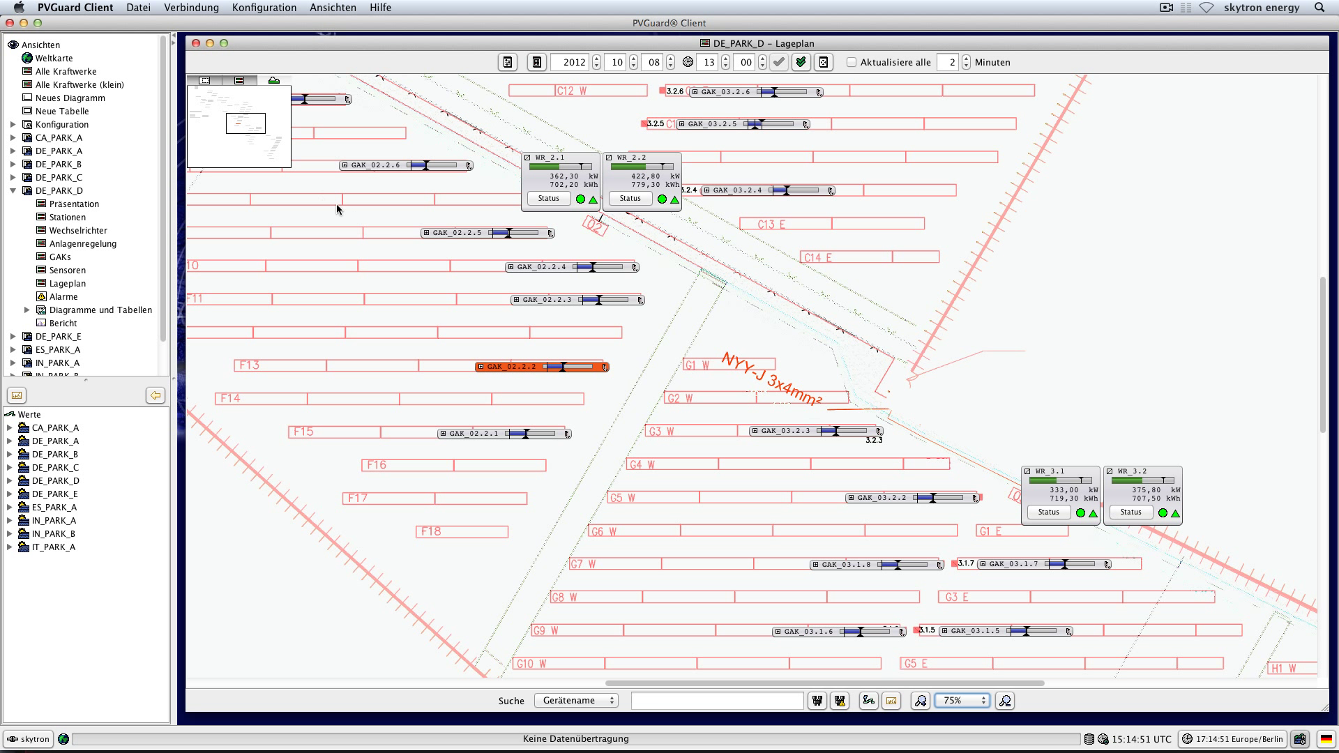
left_click(461, 240)
mouse_move(568, 190)
left_click(600, 370)
mouse_move(600, 373)
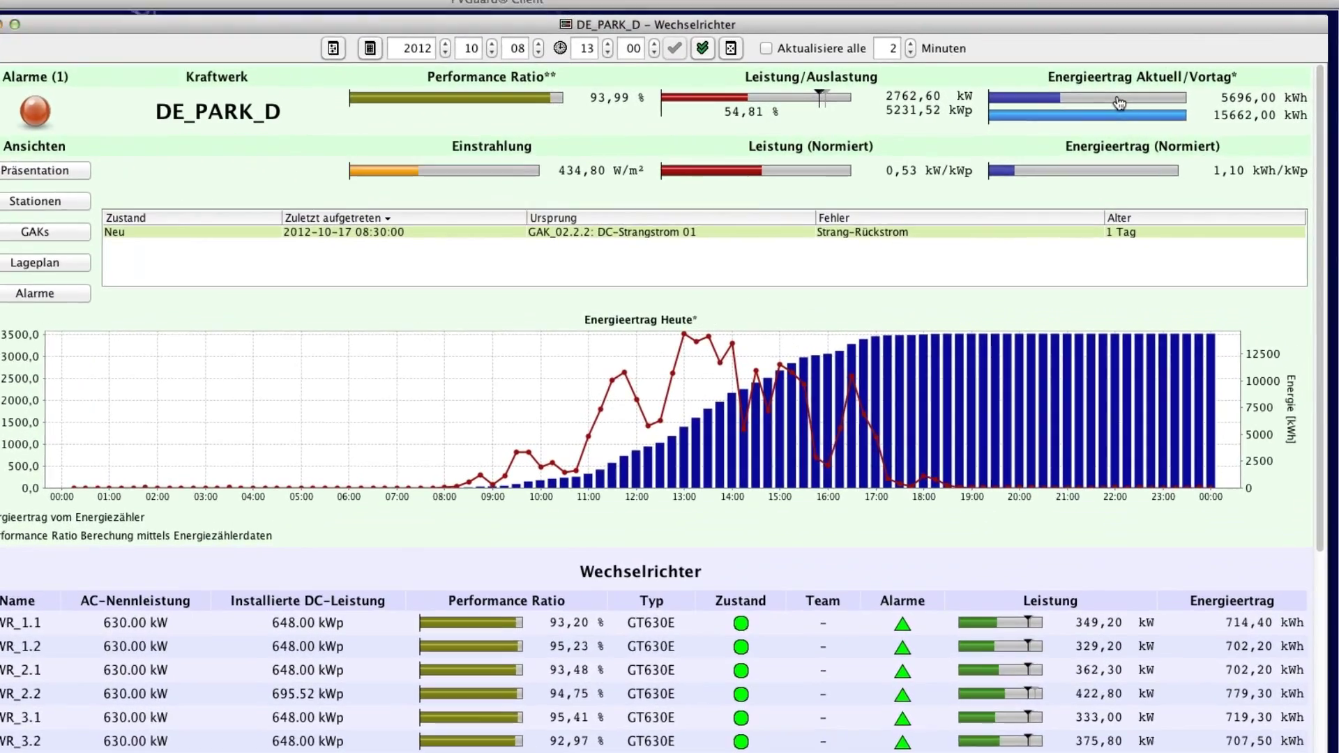
Check the Energieertrag Aktuell/Vortag bars in DE_PARK_D's Wechselrichter view and open the AC Leistung chart of inverter WR_2.2
mouse_move(1163, 105)
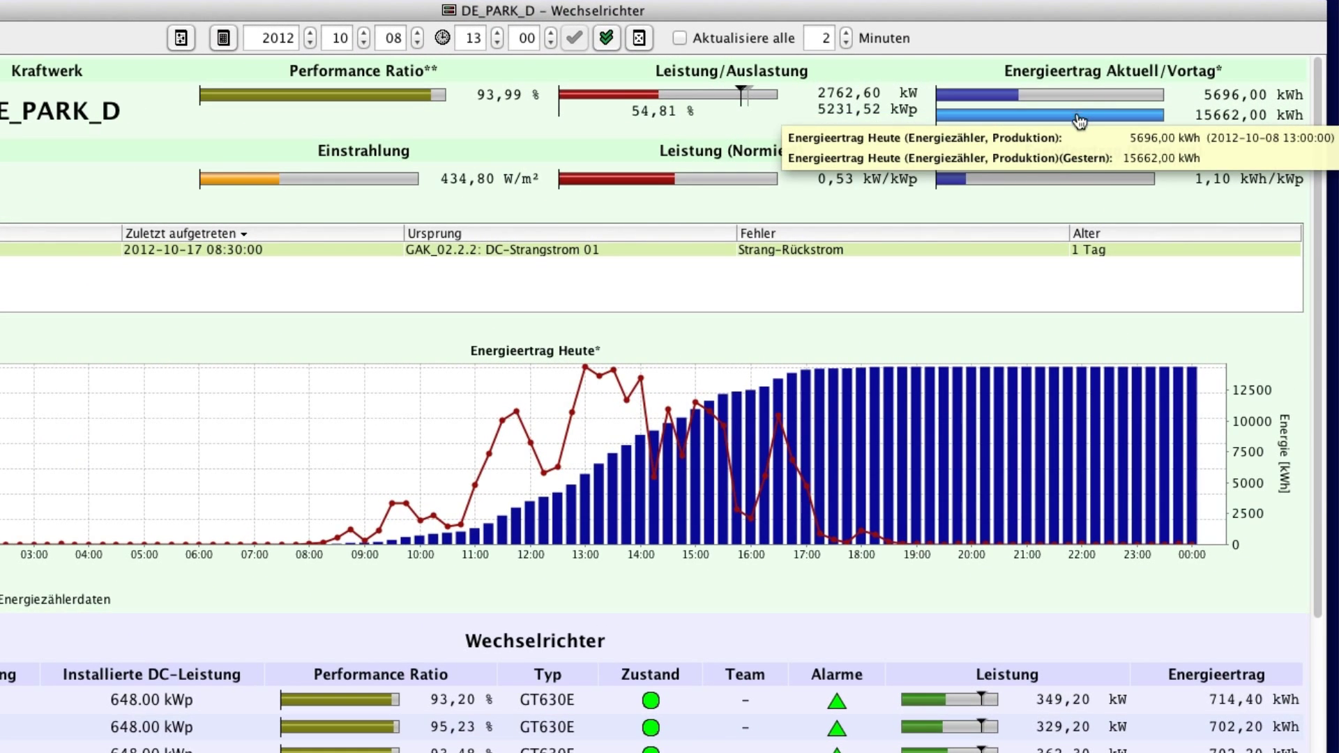
mouse_move(1074, 180)
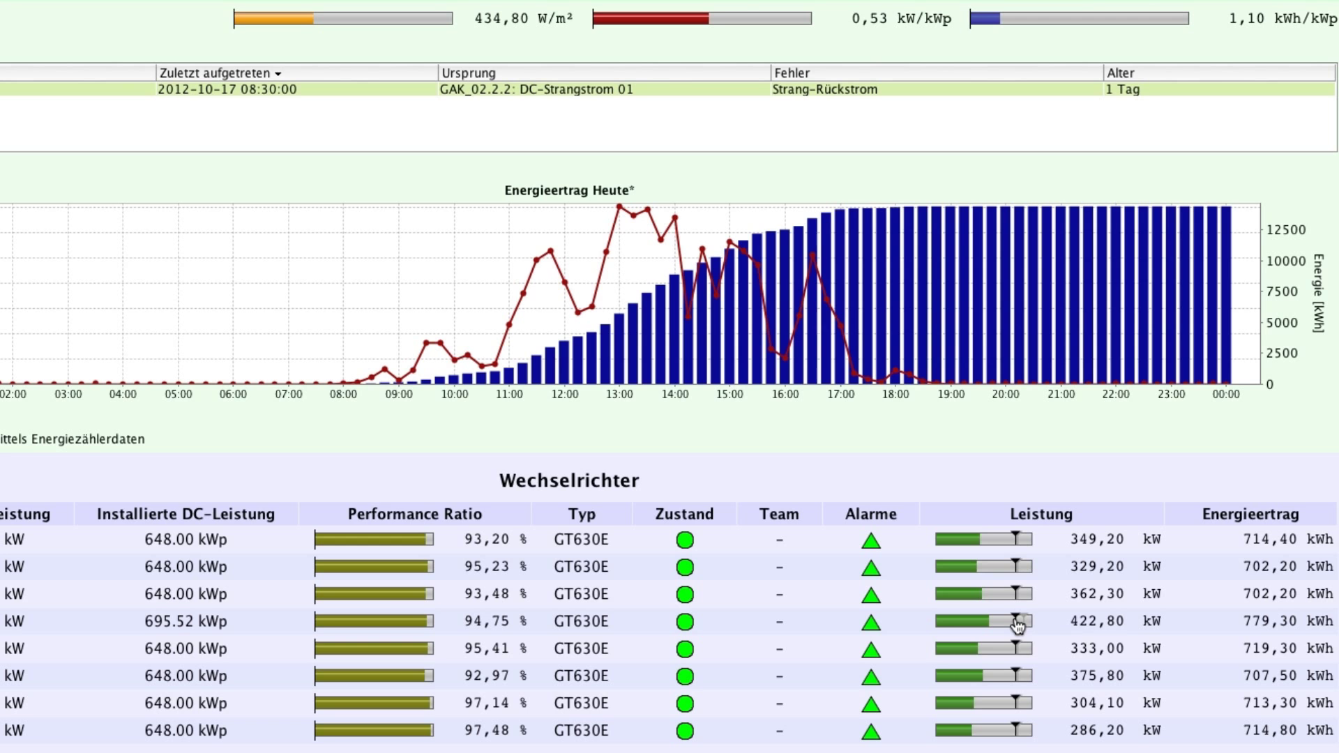
double_click(1017, 622)
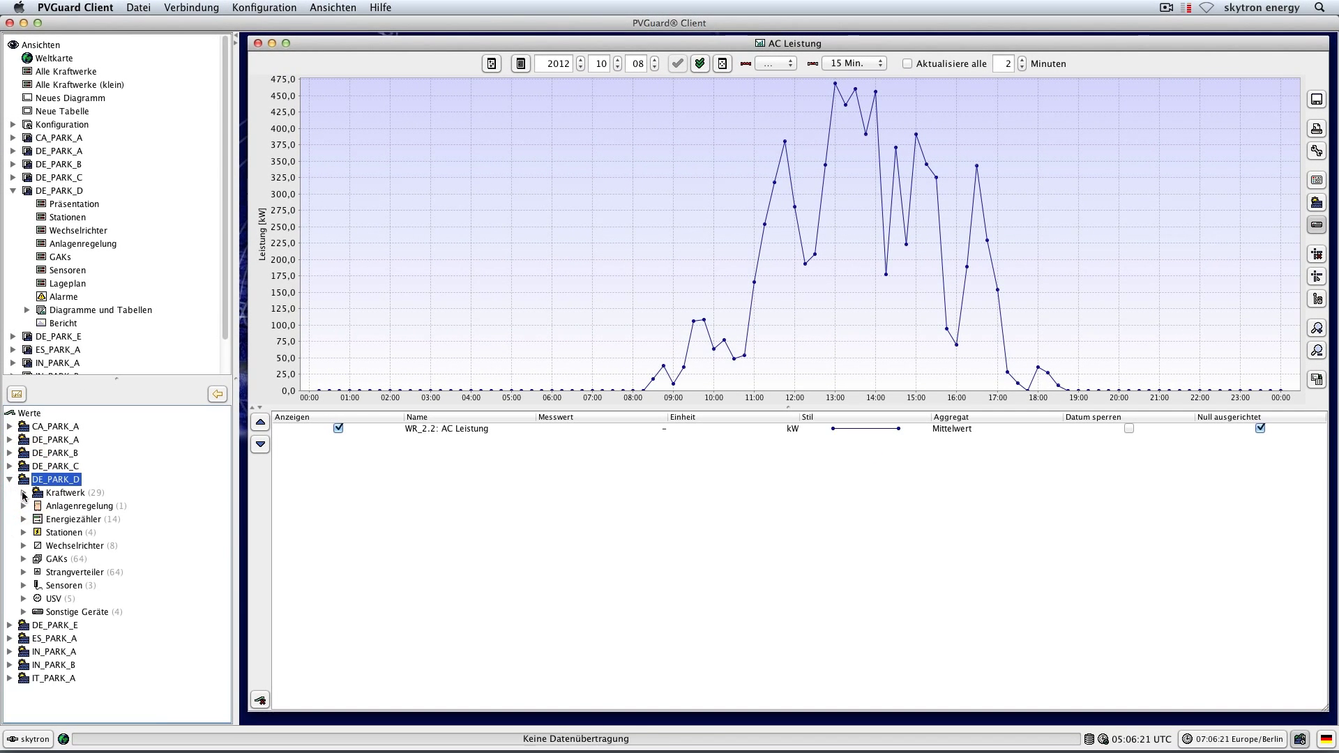
Add DE_PARK_D's Kraftwerk value Einstrahlungsleistung (Durchschnitt) to the AC Leistung chart
left_click(23, 493)
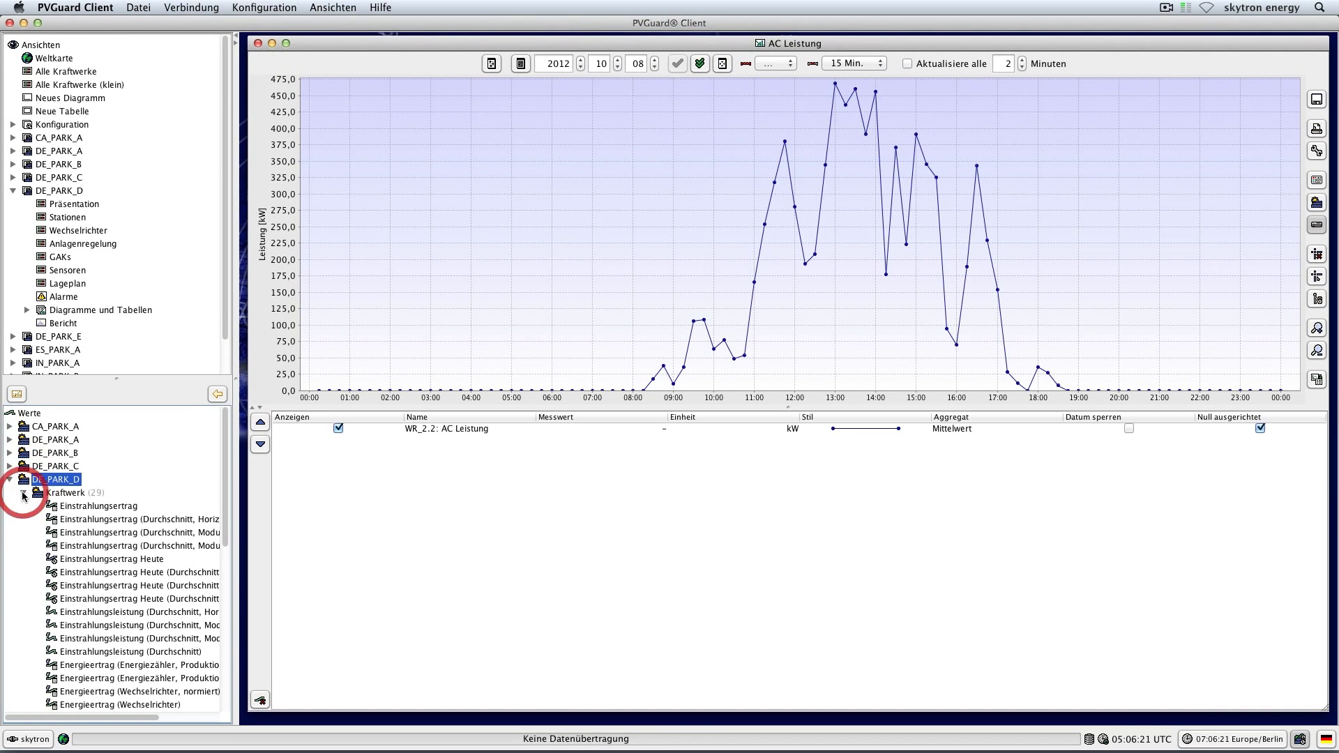
right_click(95, 655)
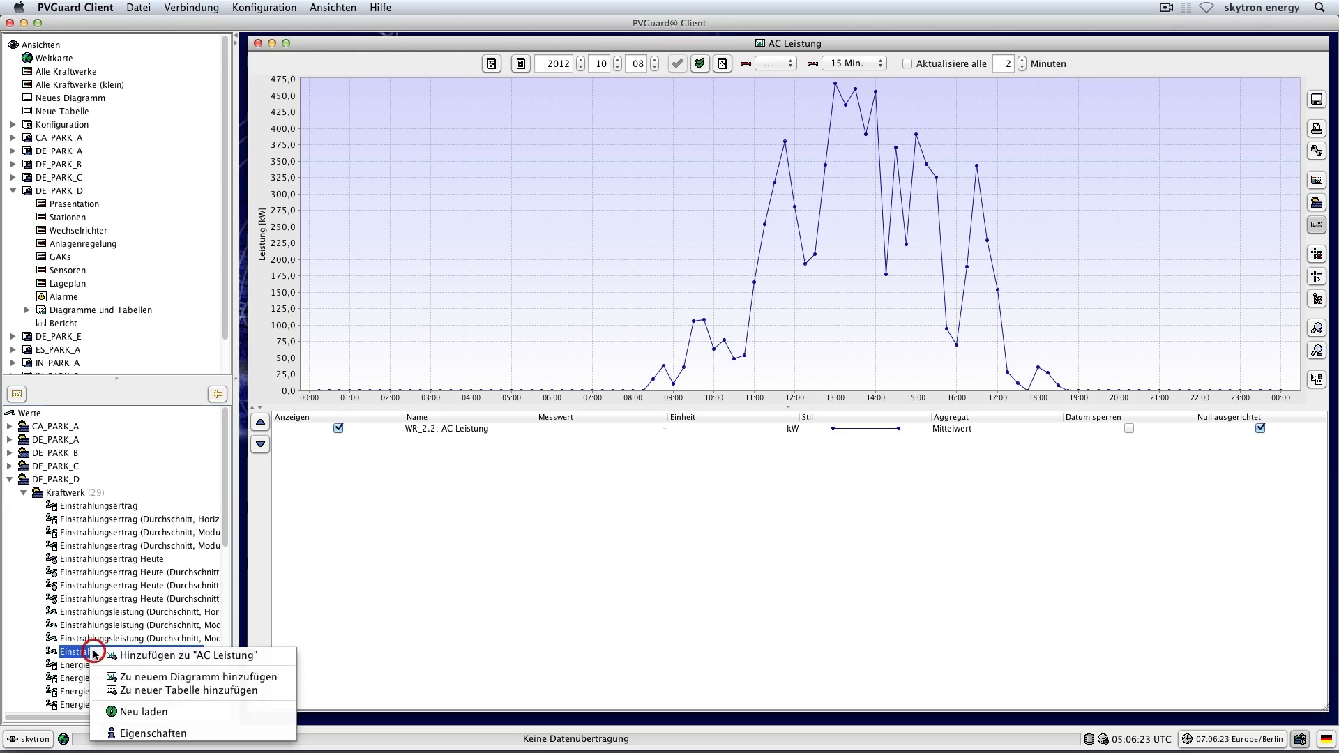
left_click(126, 659)
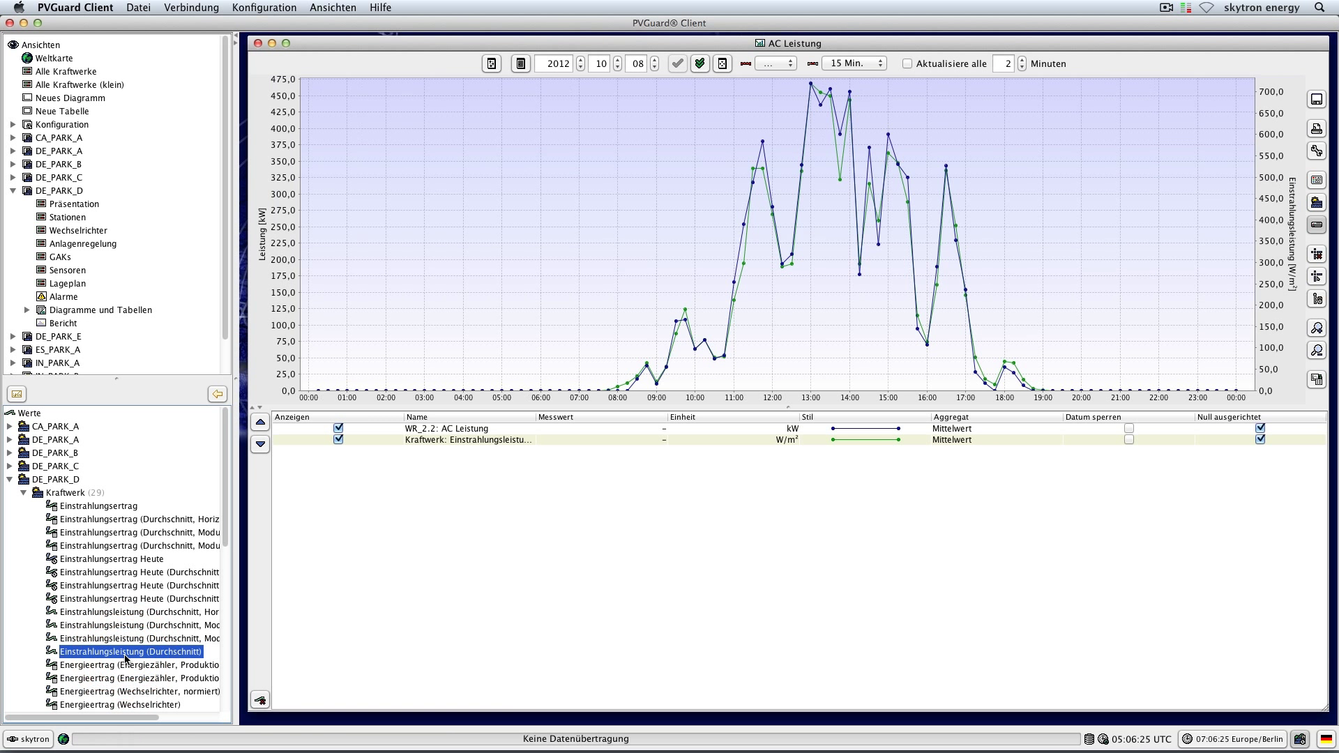
Add CA_PARK_A's Kraftwerk value Einstrahlungsleistung (Durchschnitt) to the AC Leistung chart
left_click(9, 427)
left_click(24, 441)
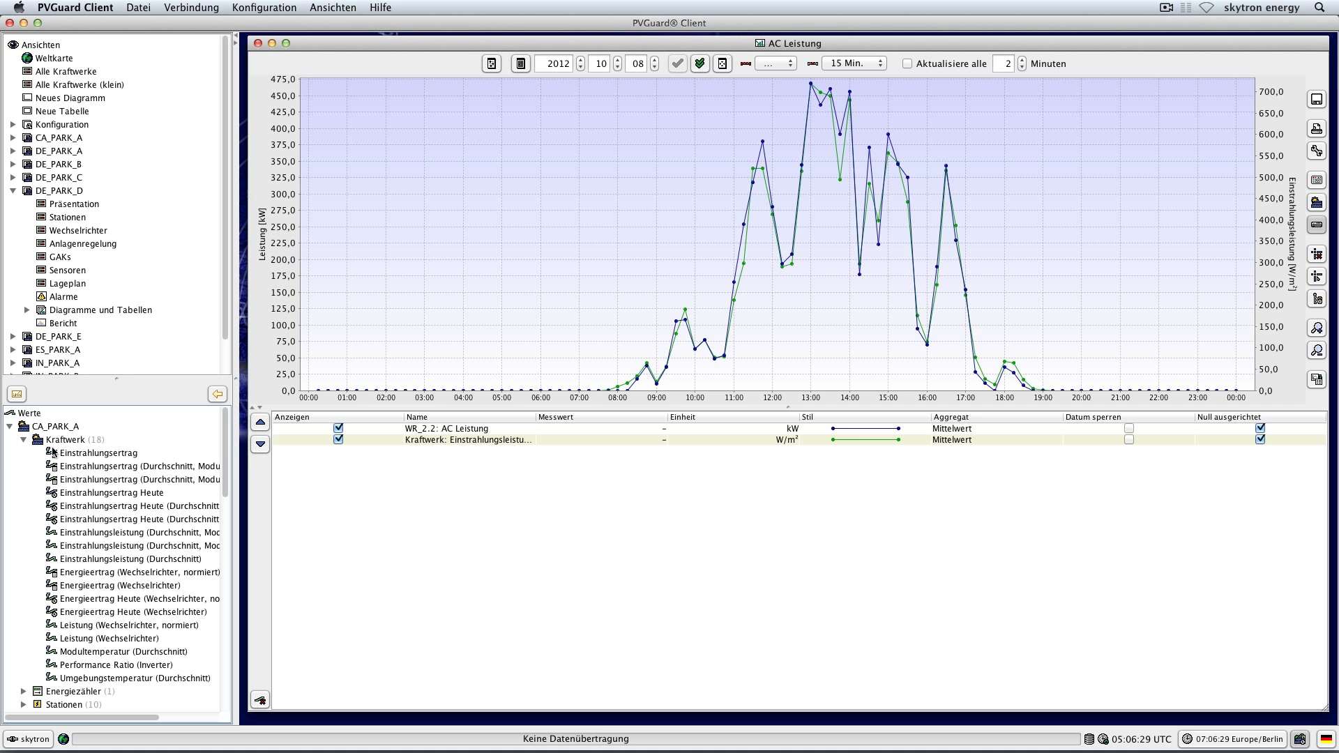
right_click(102, 561)
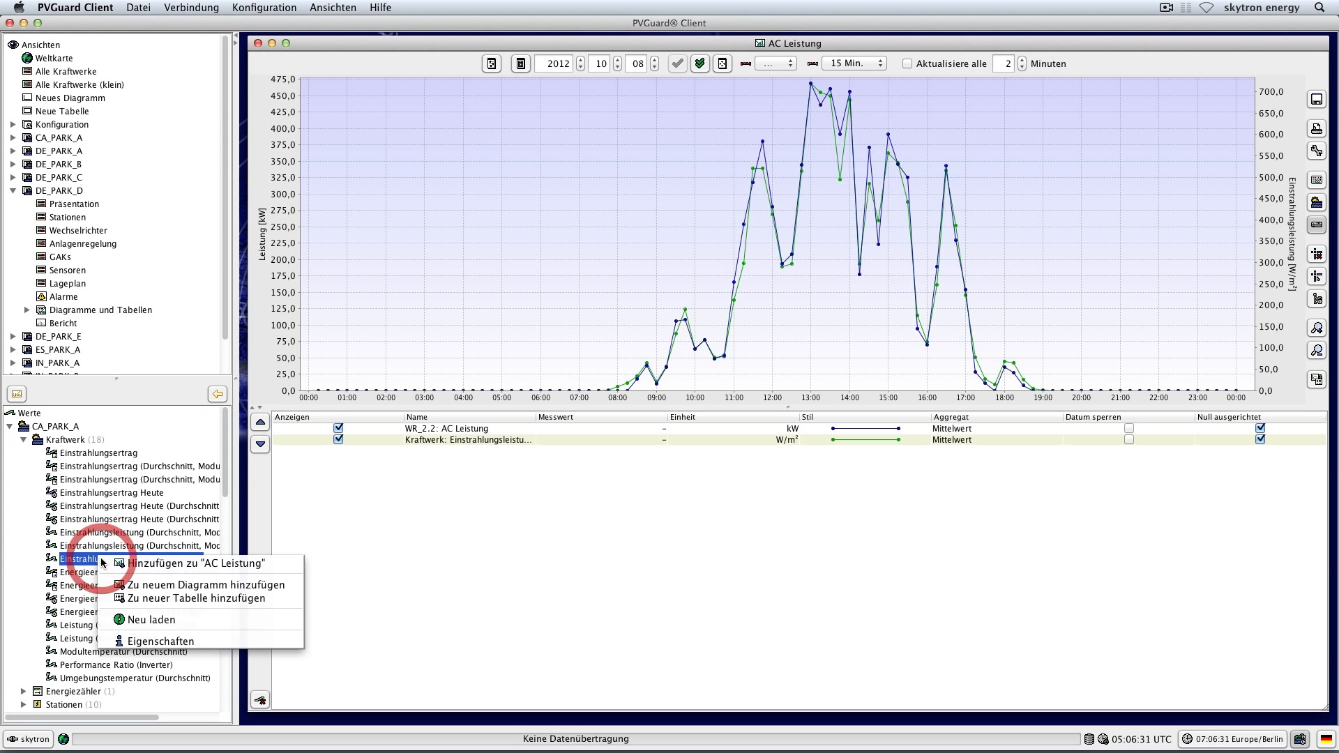
left_click(135, 566)
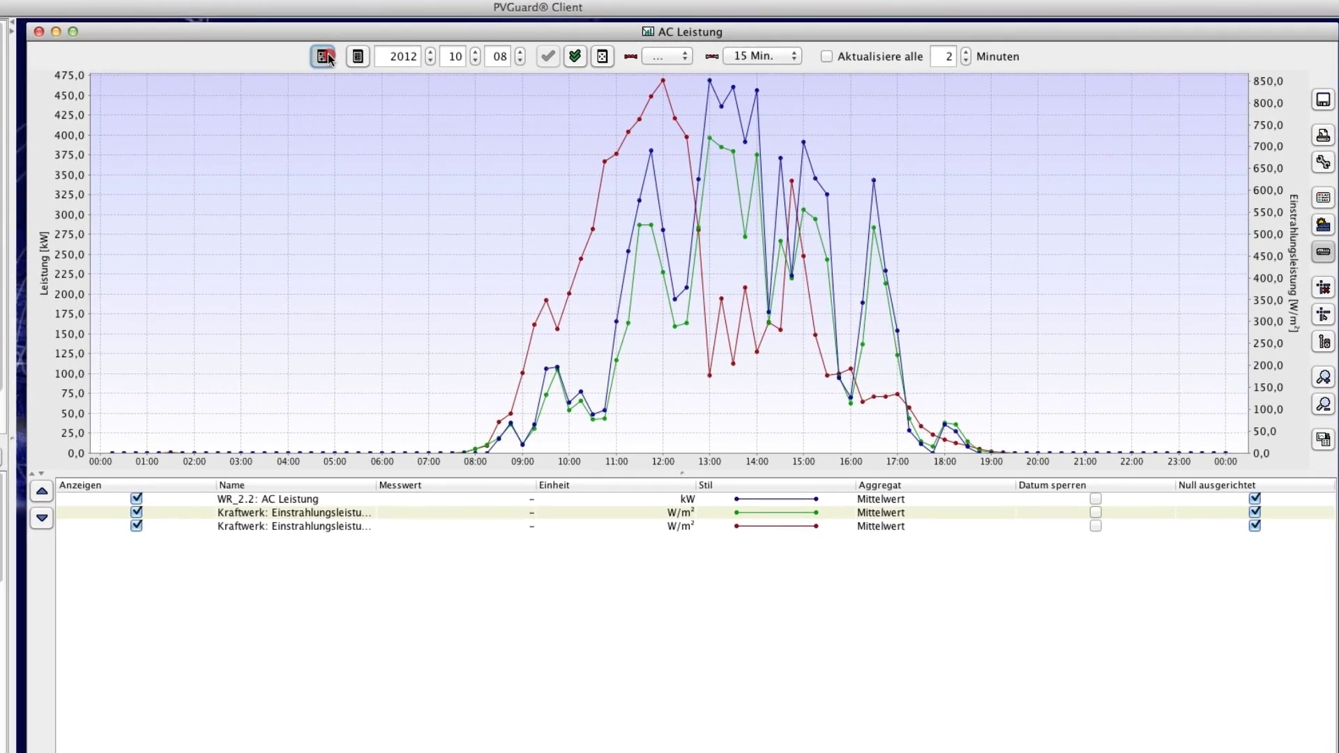
View the AC Leistung chart's date sliders and calendar, and hide both again
left_click(492, 64)
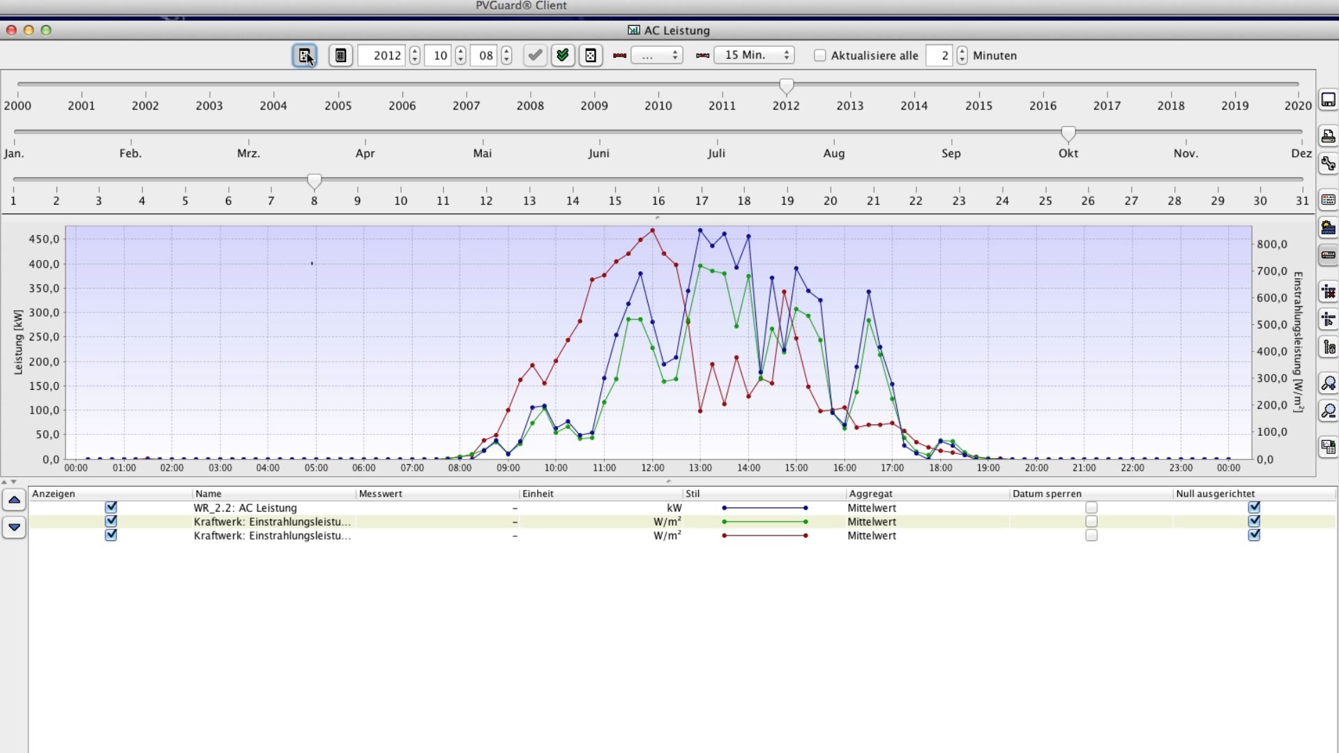
left_click(340, 55)
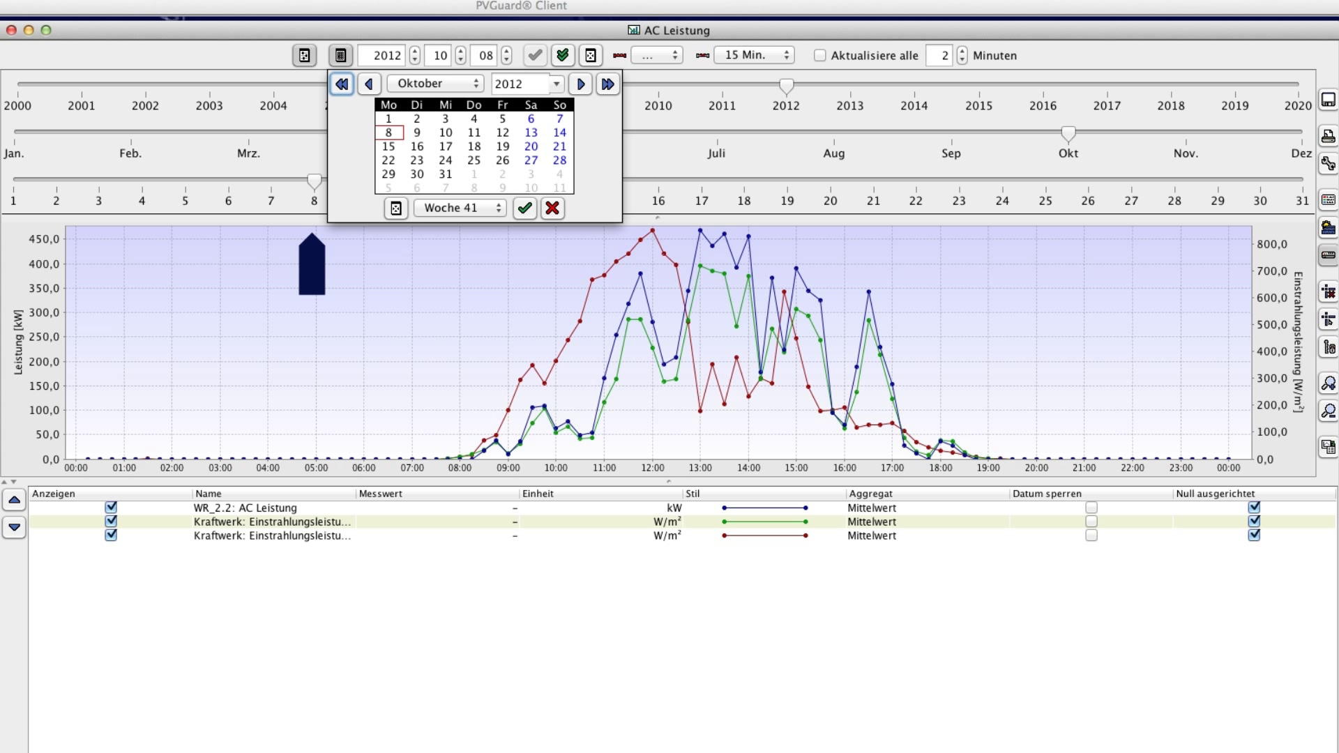
left_click(341, 56)
left_click(302, 55)
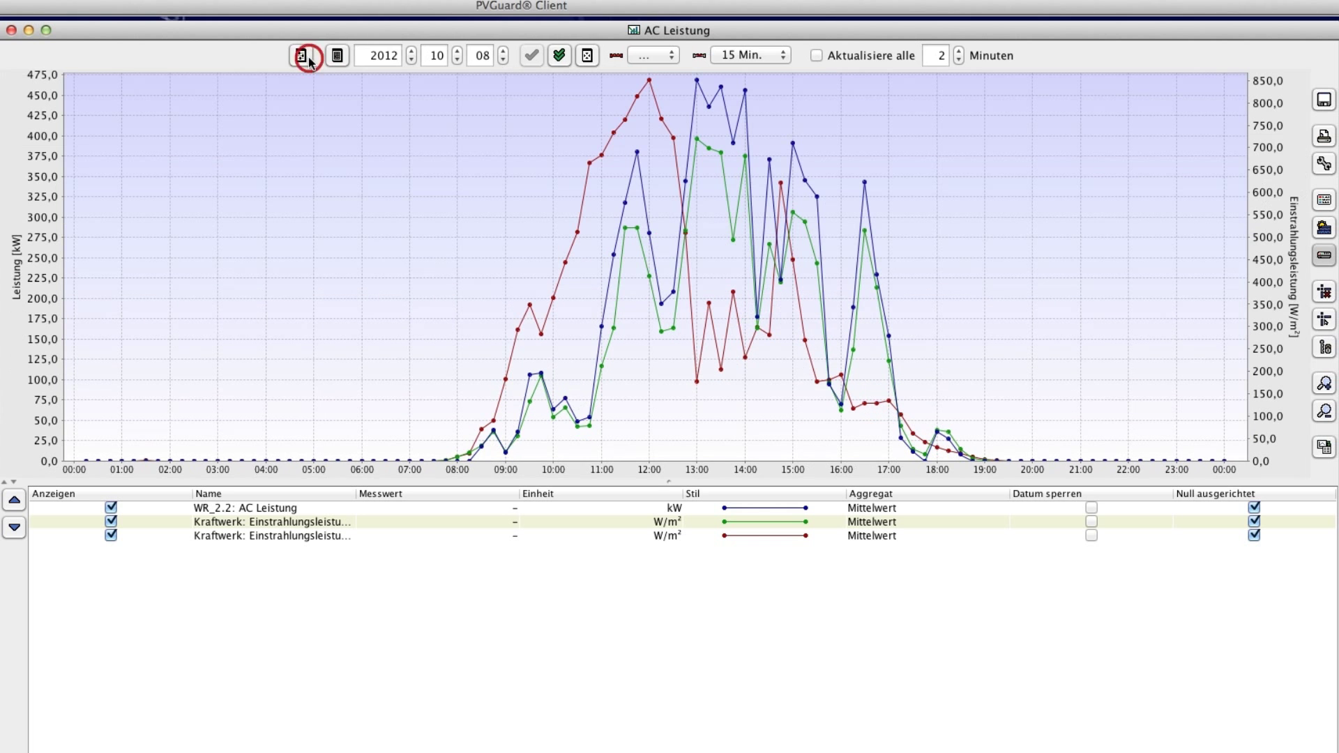
Set the AC Leistung chart to 7 October 2012 with the period Tag and a 1 Min. interval
left_click(503, 60)
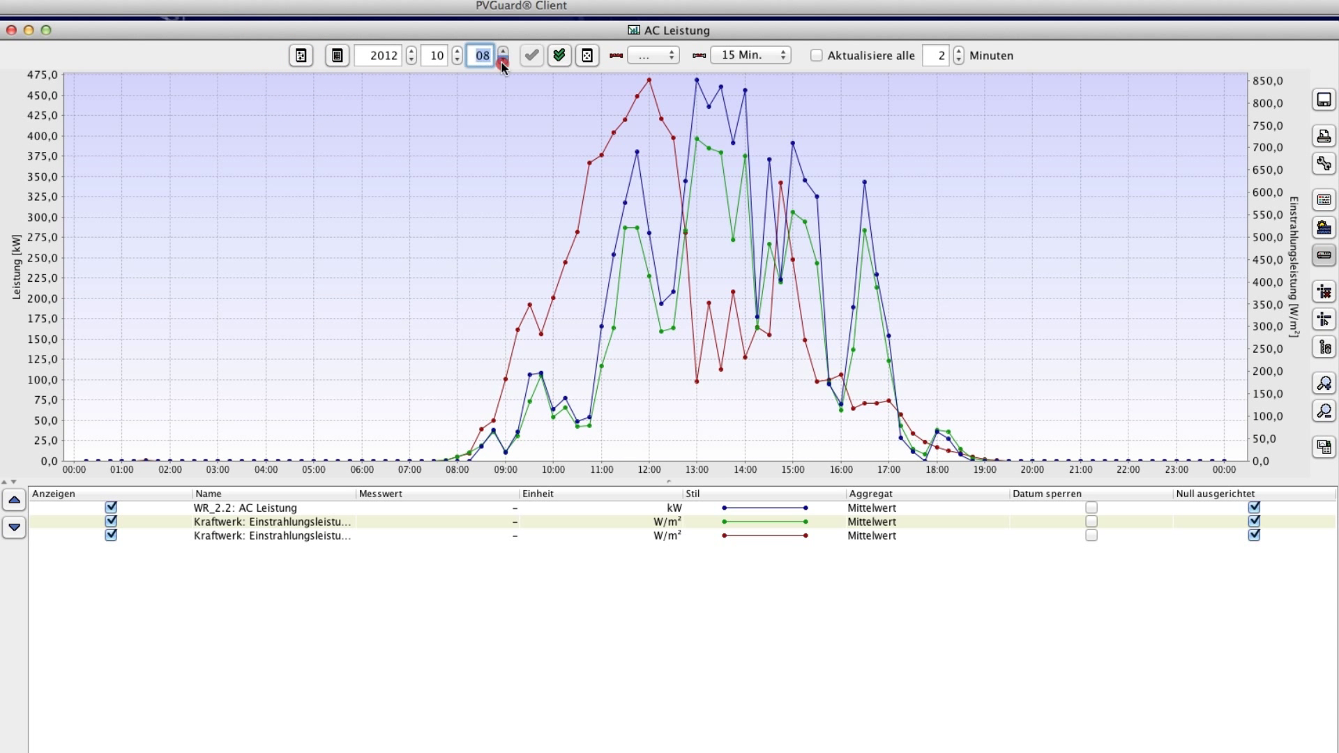
left_click(528, 58)
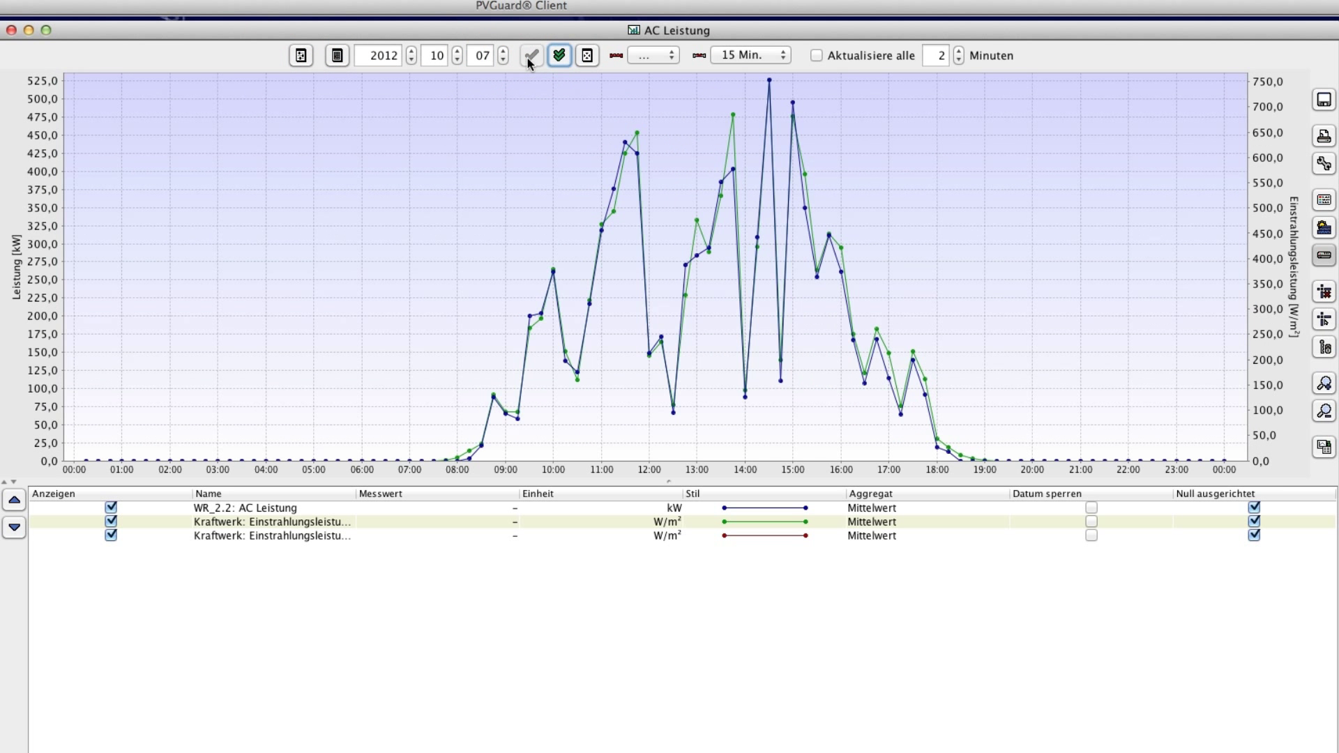
left_click(669, 56)
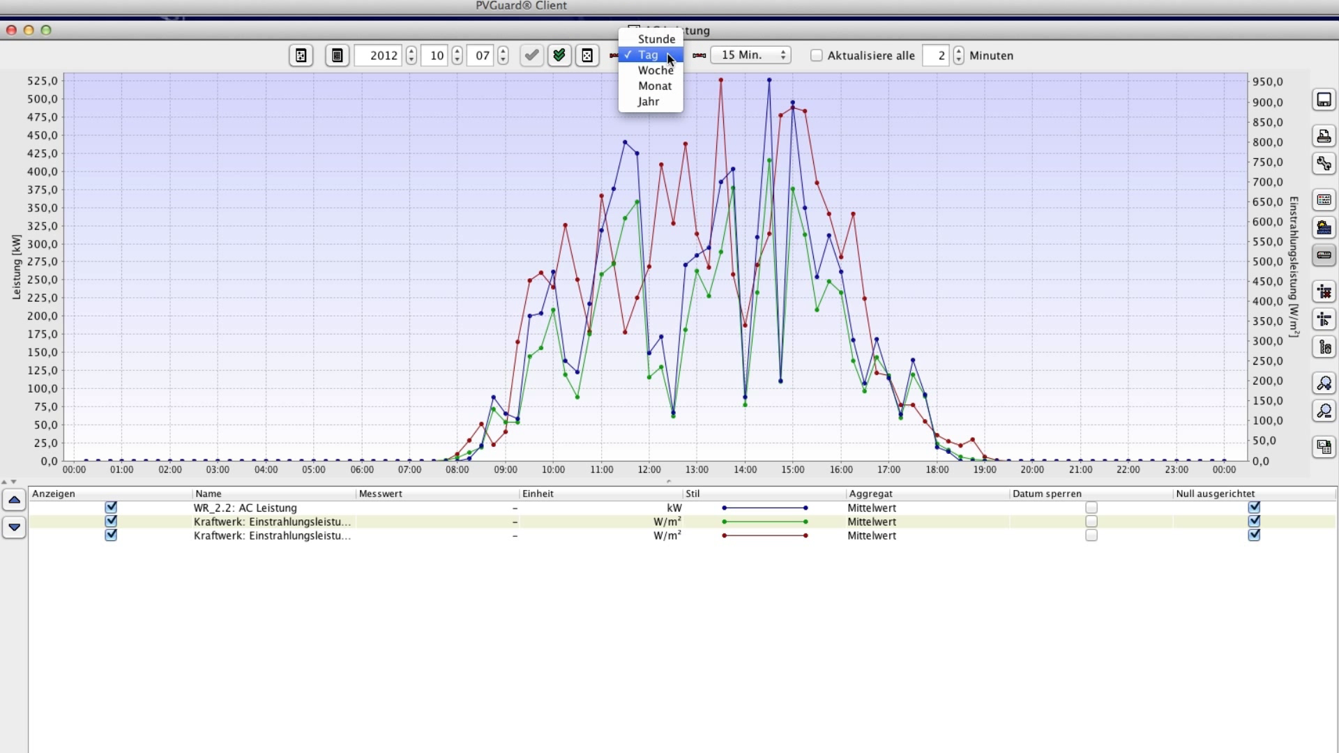
left_click(668, 55)
left_click(741, 54)
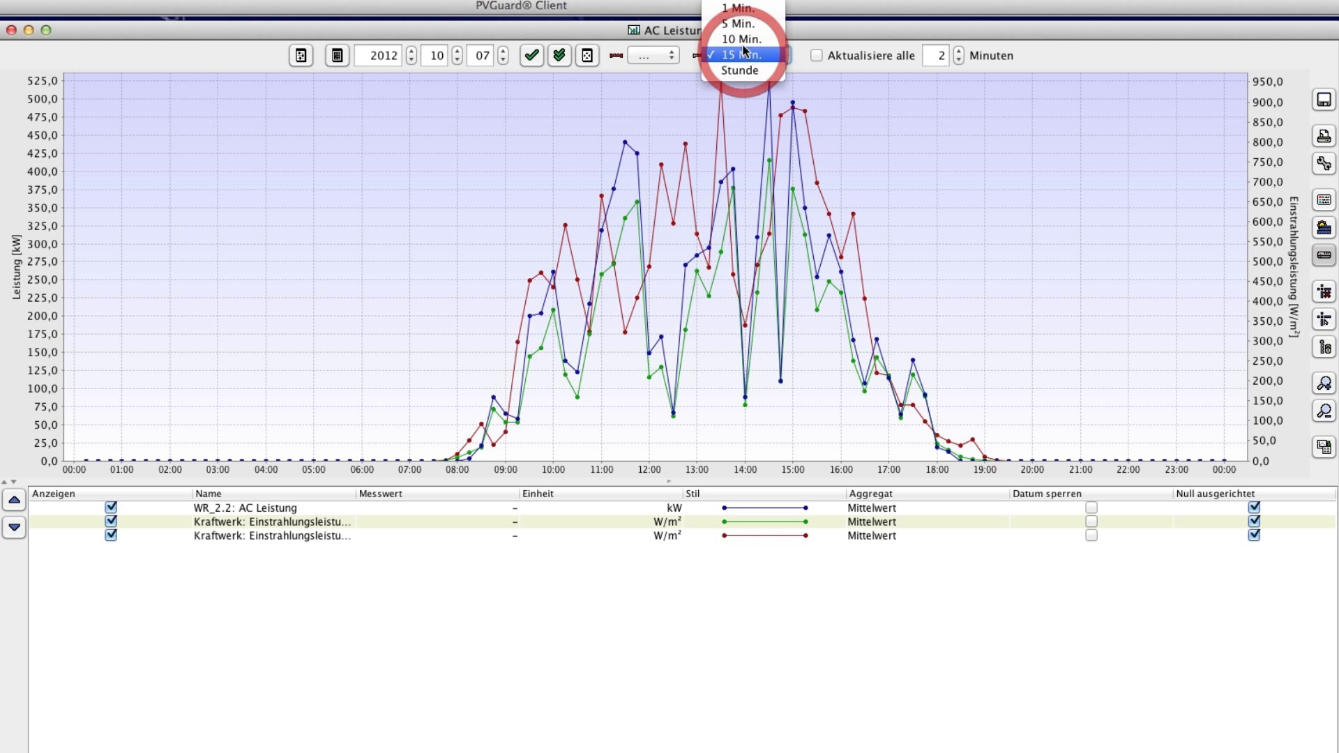
left_click(741, 8)
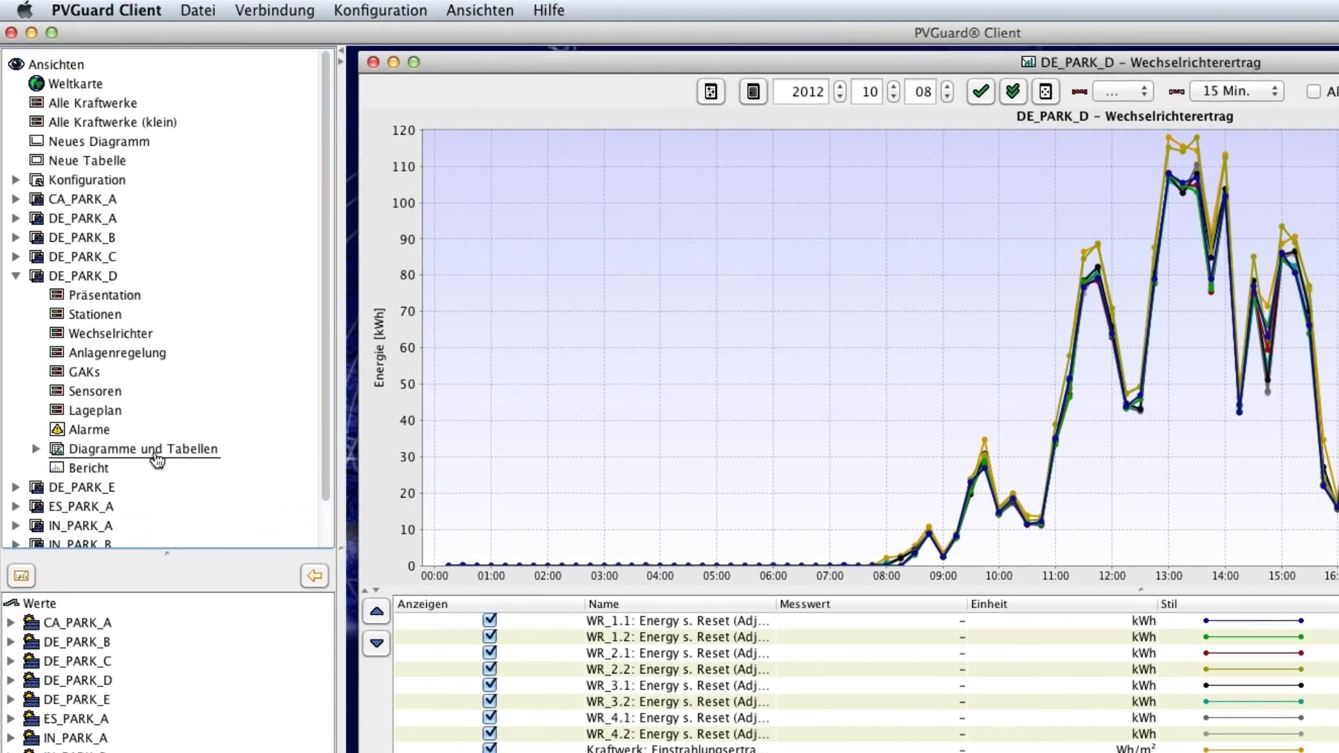
Expand DE_PARK_D's Diagramme und Tabellen and set the Wechselrichterertrag chart's interval to 10 Min
double_click(100, 313)
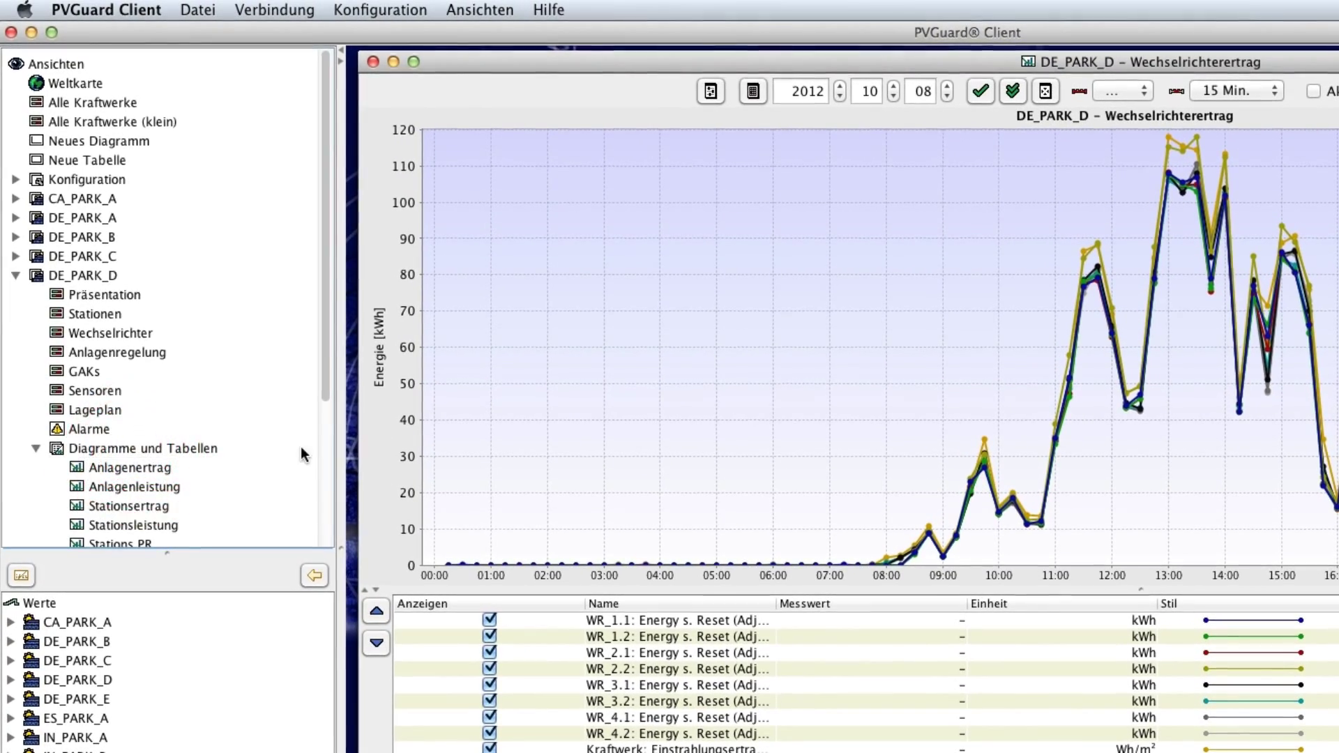
scroll(303, 442, "down", 5)
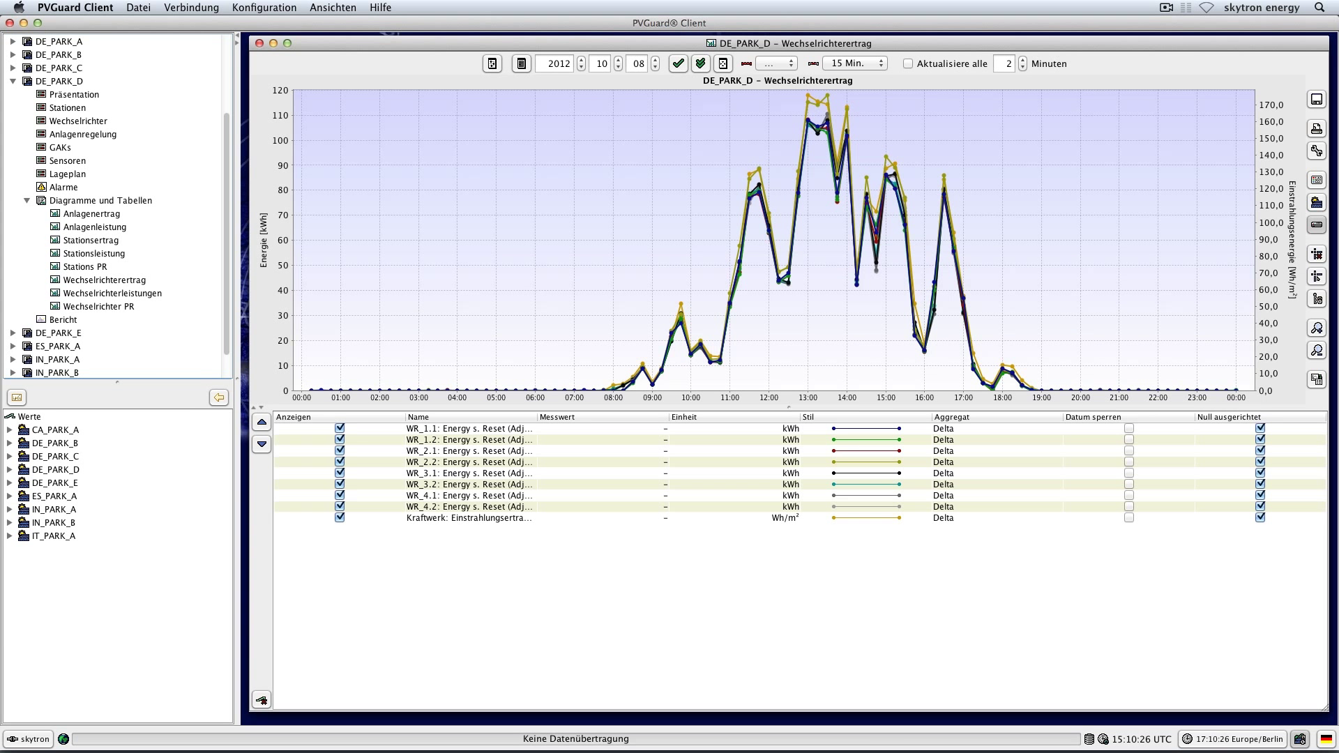
left_click(791, 63)
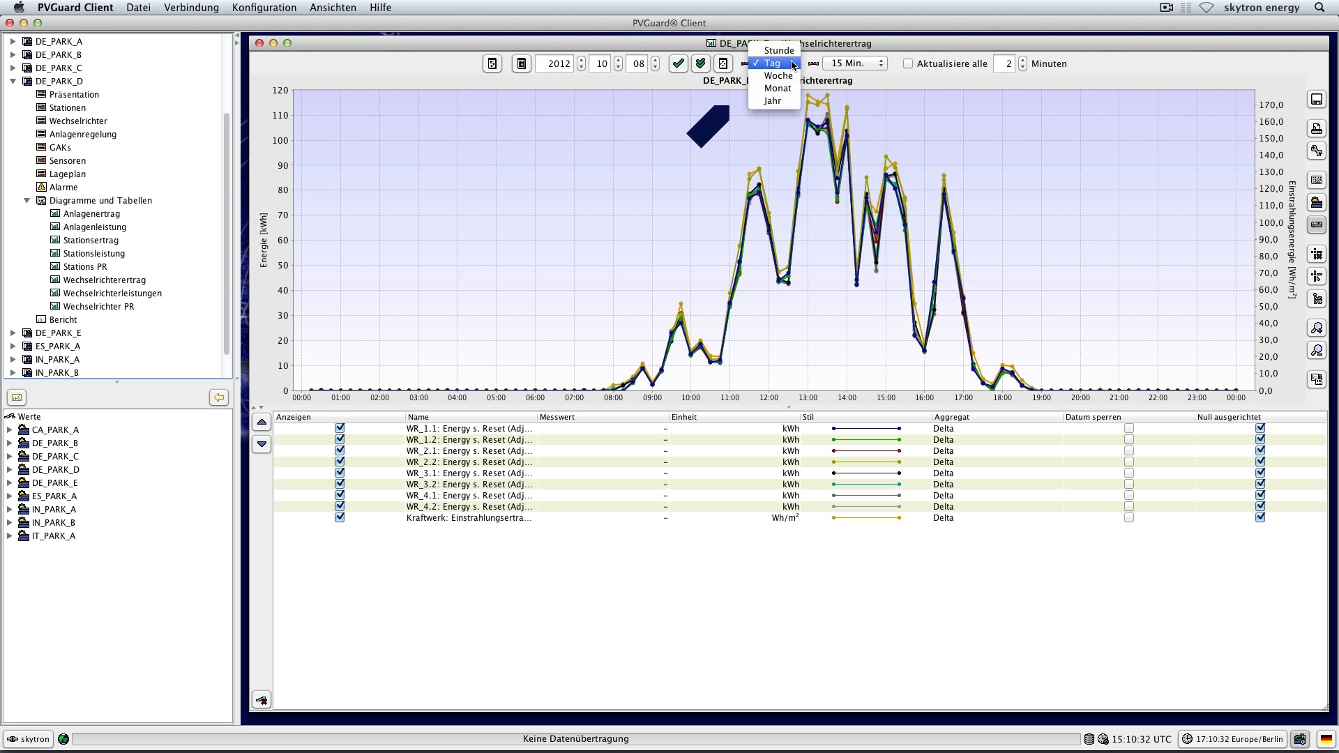
left_click(882, 65)
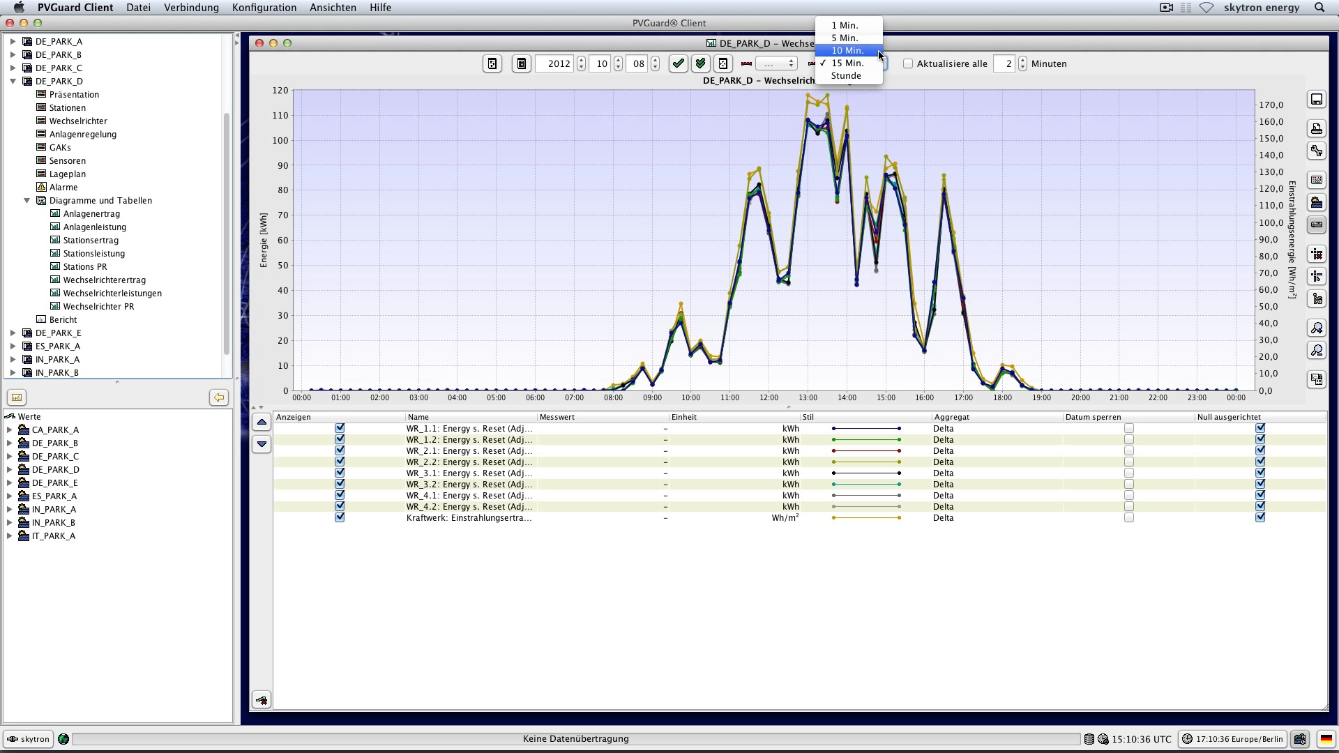
left_click(877, 51)
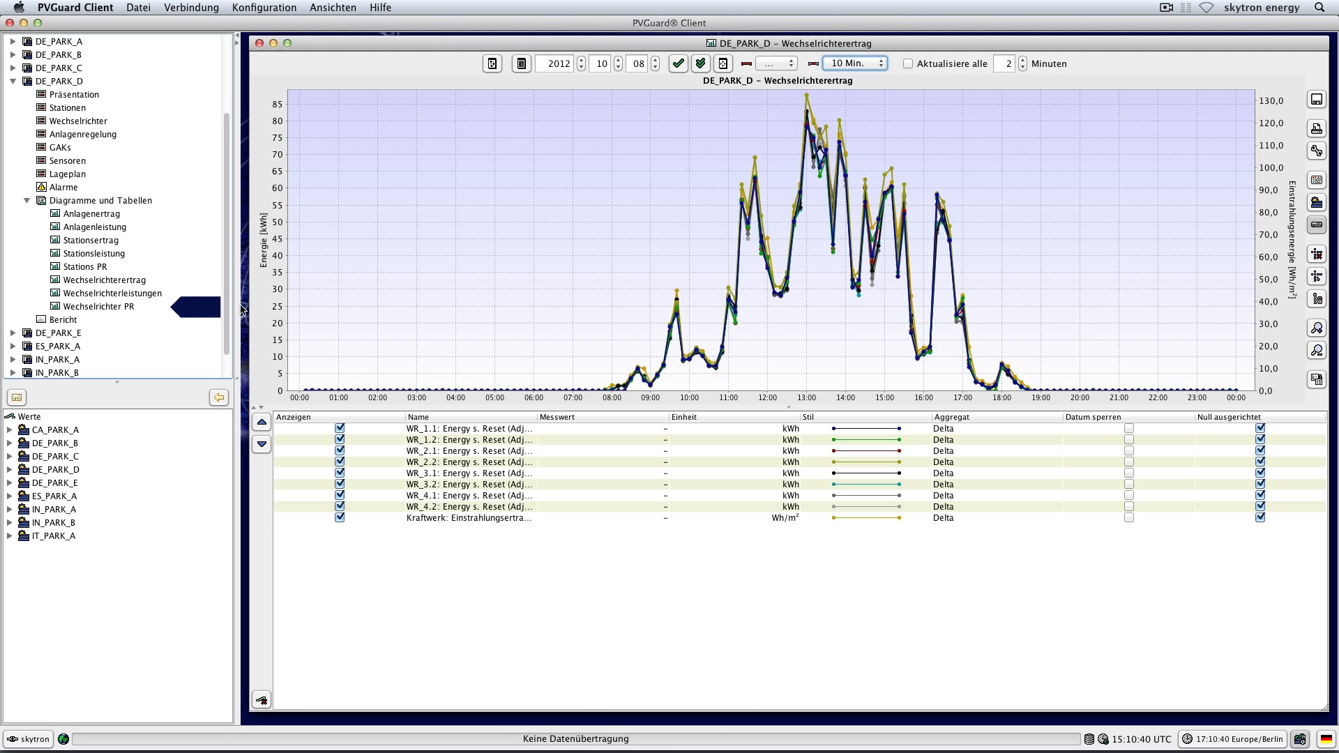
Open DE_PARK_D's Wechselrichter PR chart and set its period to Monat
left_click(110, 308)
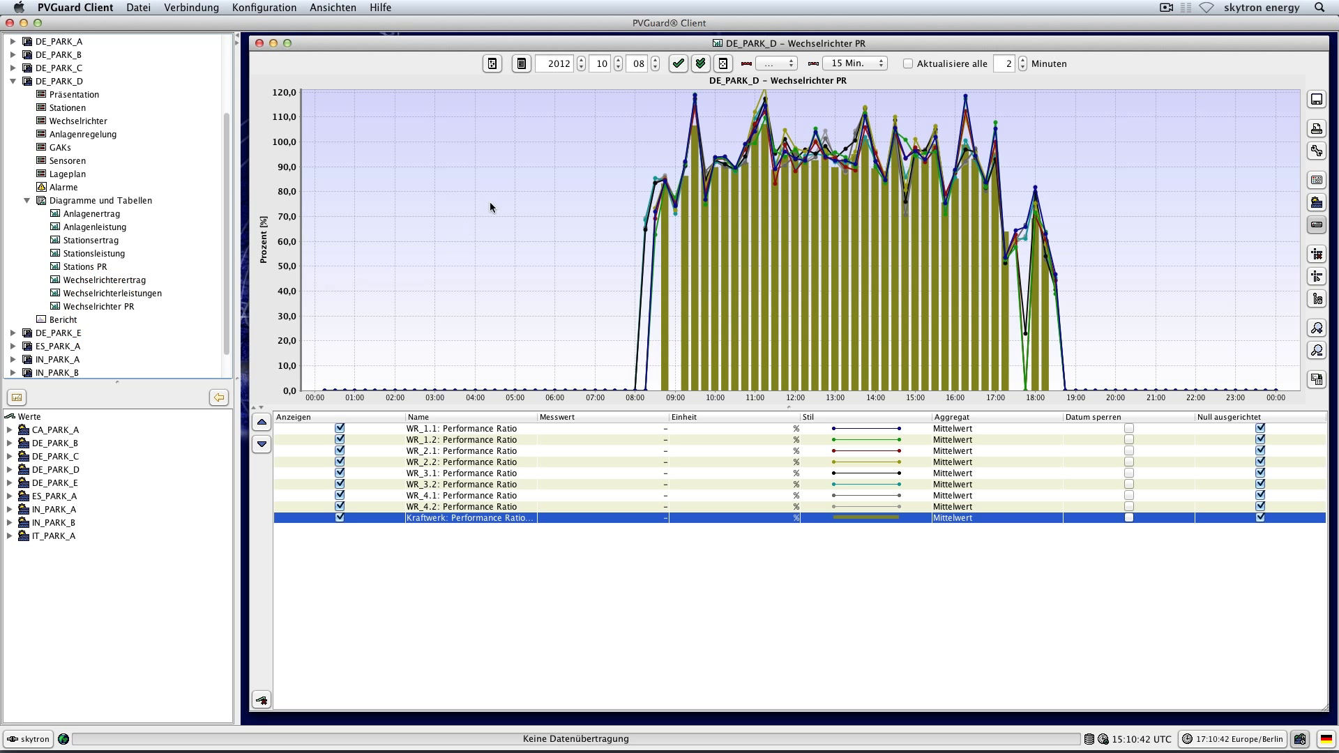
left_click(781, 64)
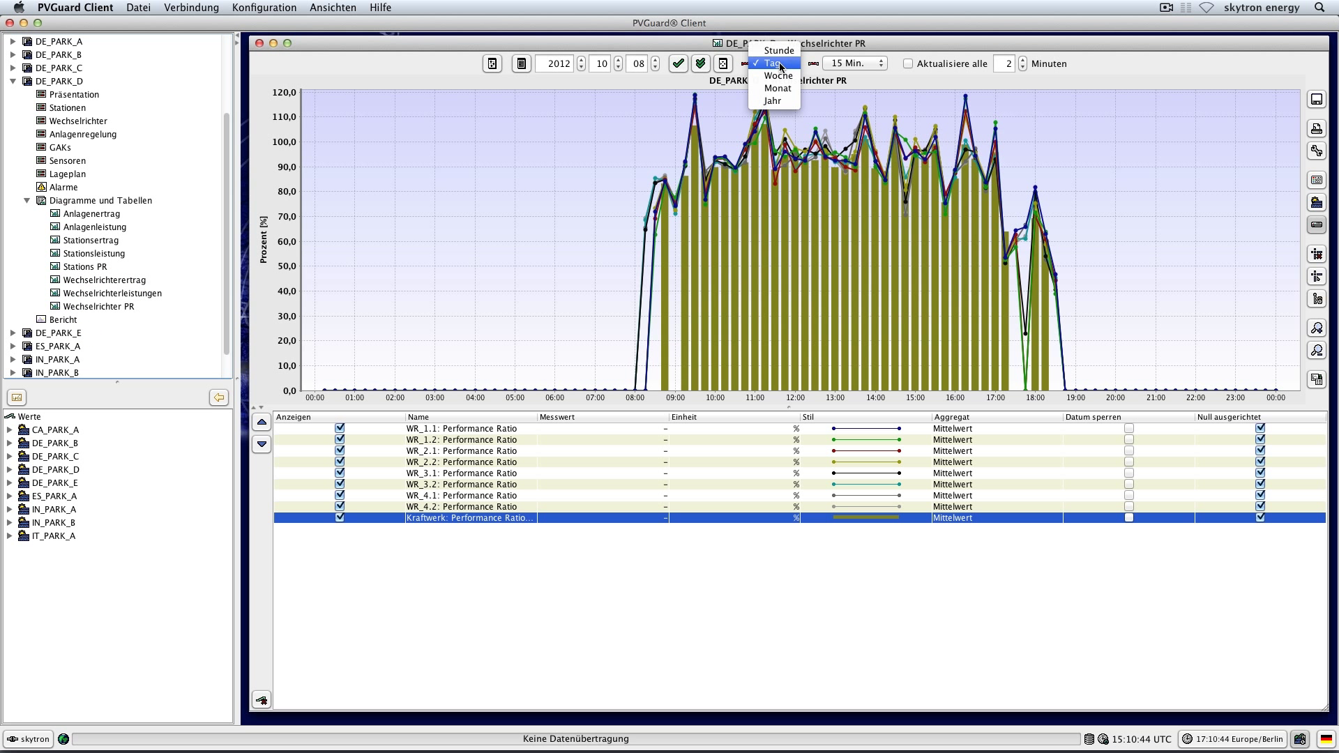
left_click(779, 89)
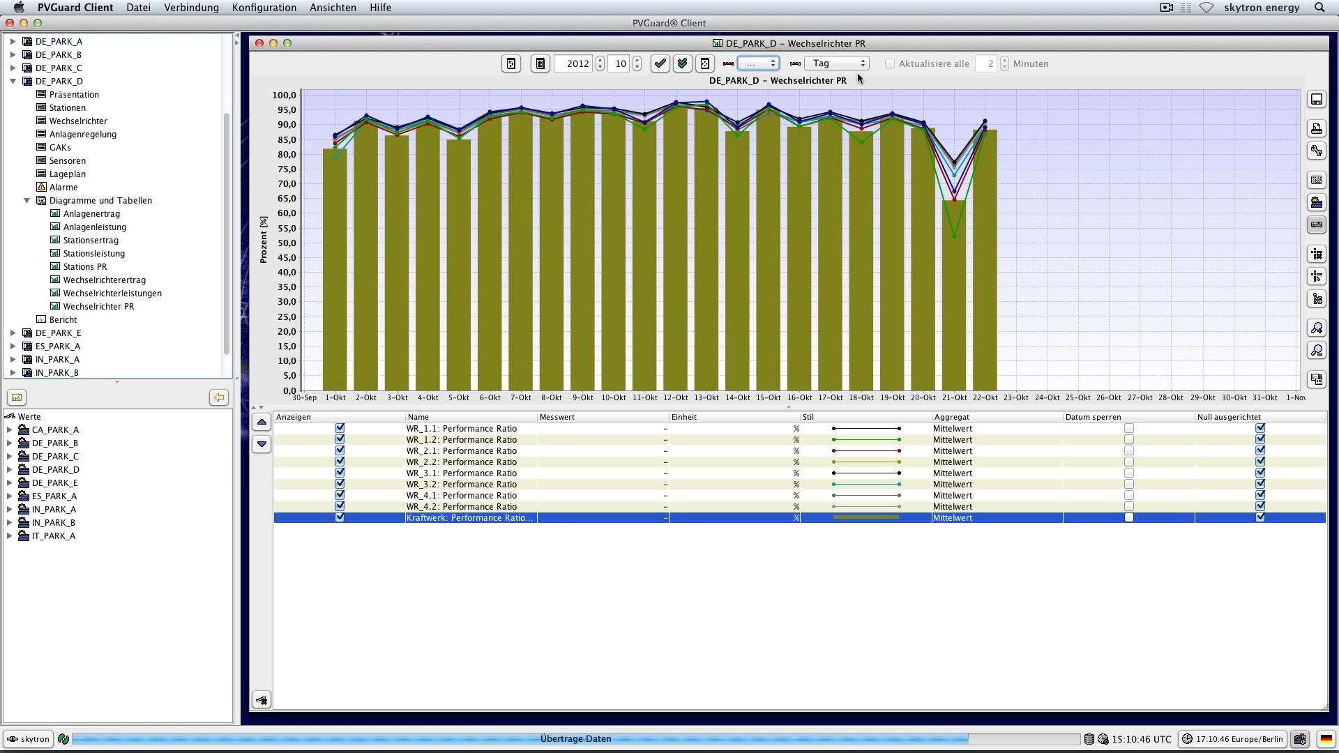
mouse_move(801, 123)
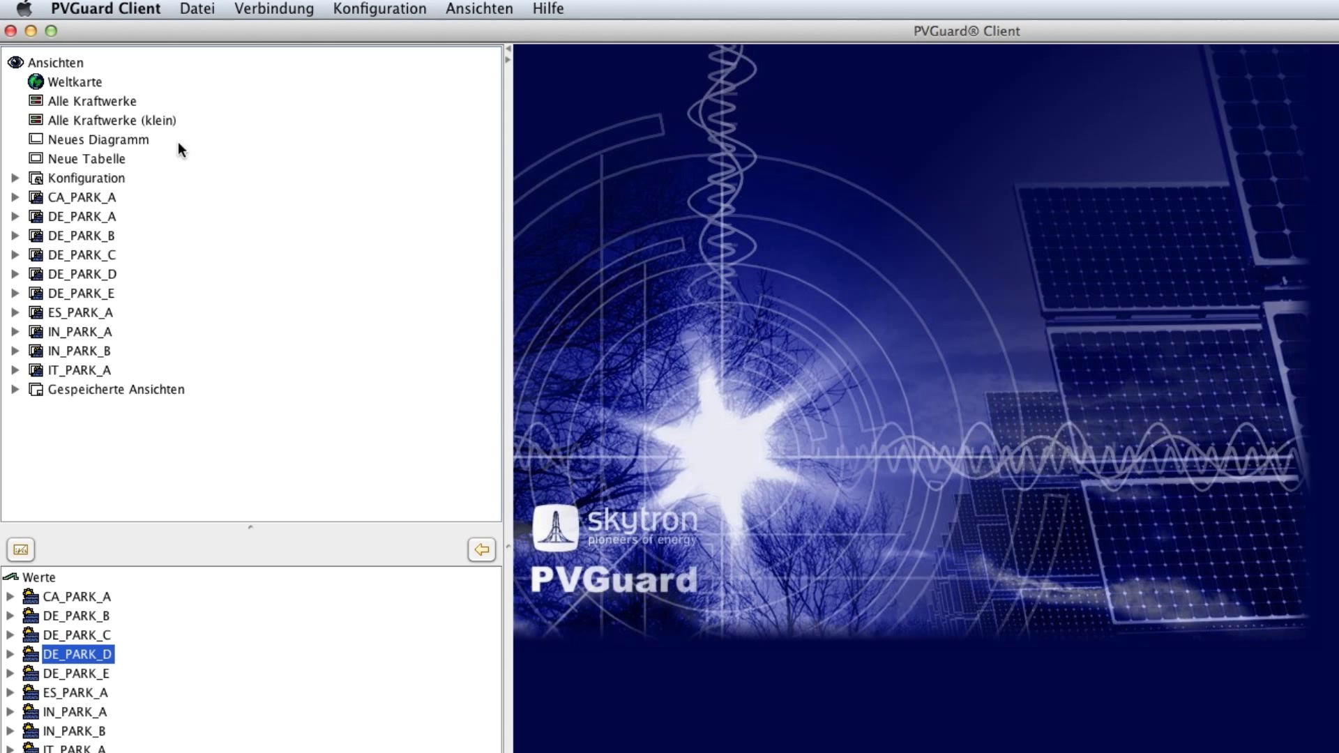
Create a new diagram with DE_PARK_D's Kraftwerk values Umgebungstemperatur (Durchschnitt) and Modultemperatur (Durchschnitt)
left_click(144, 146)
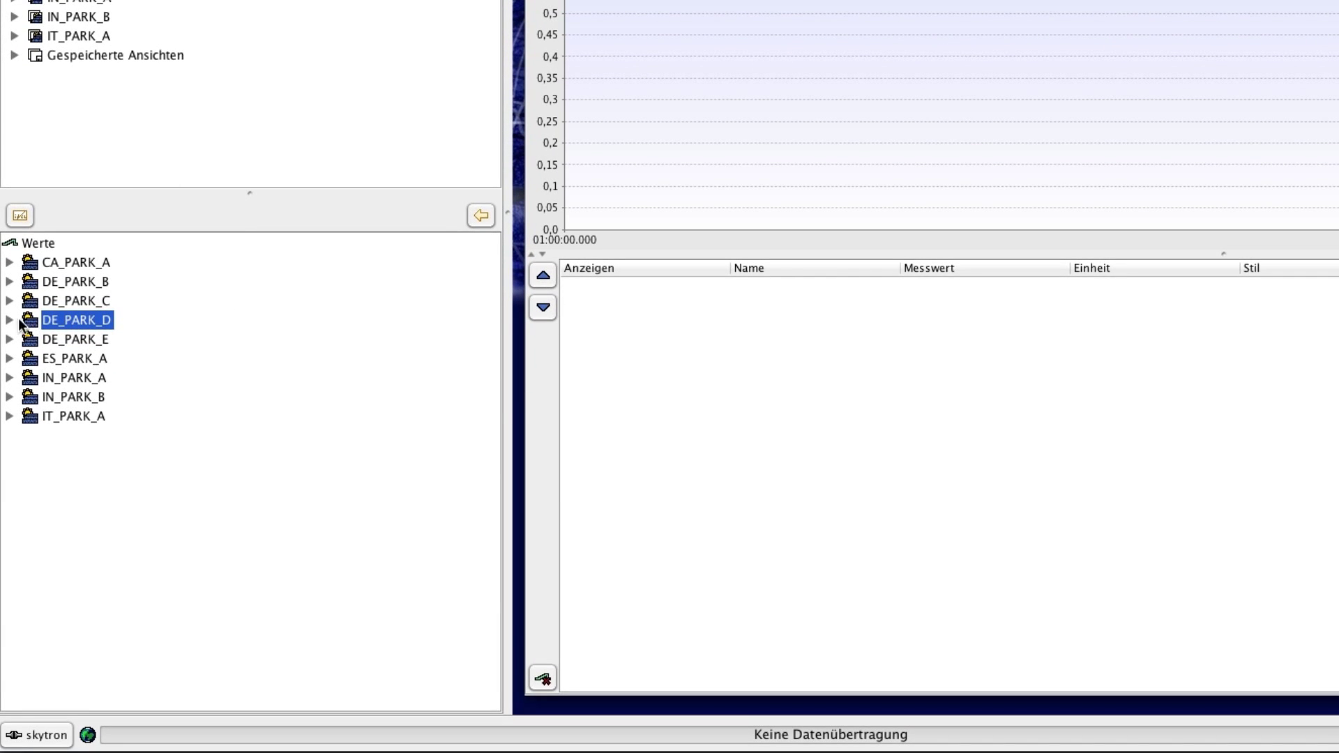
left_click(9, 320)
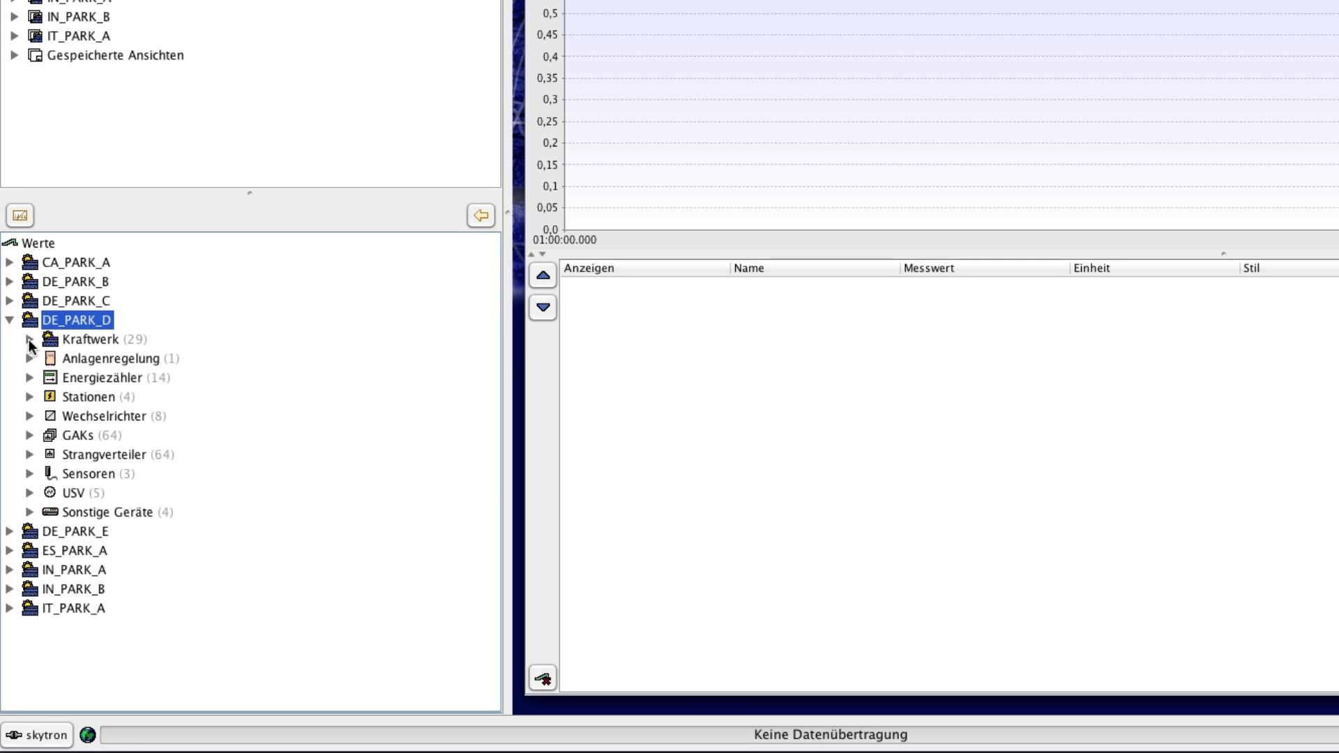
left_click(29, 340)
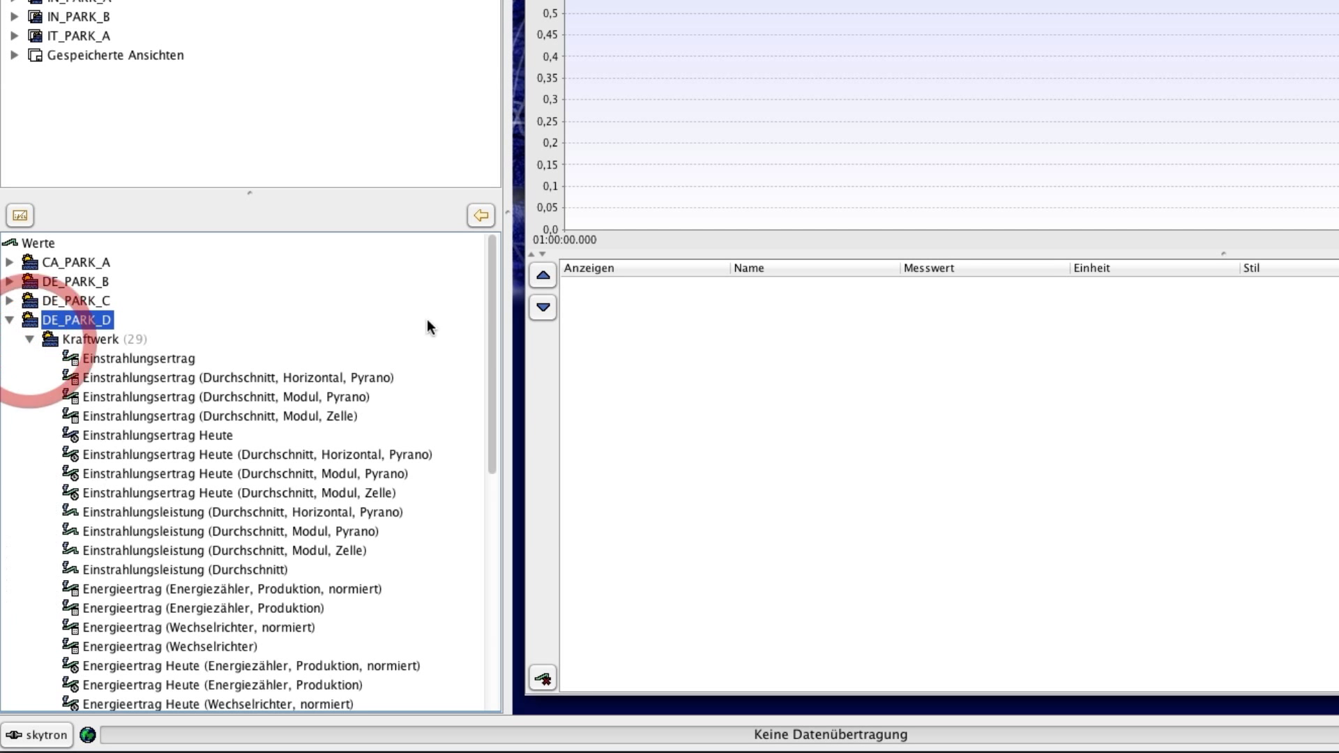
left_click_drag(490, 282, 475, 478)
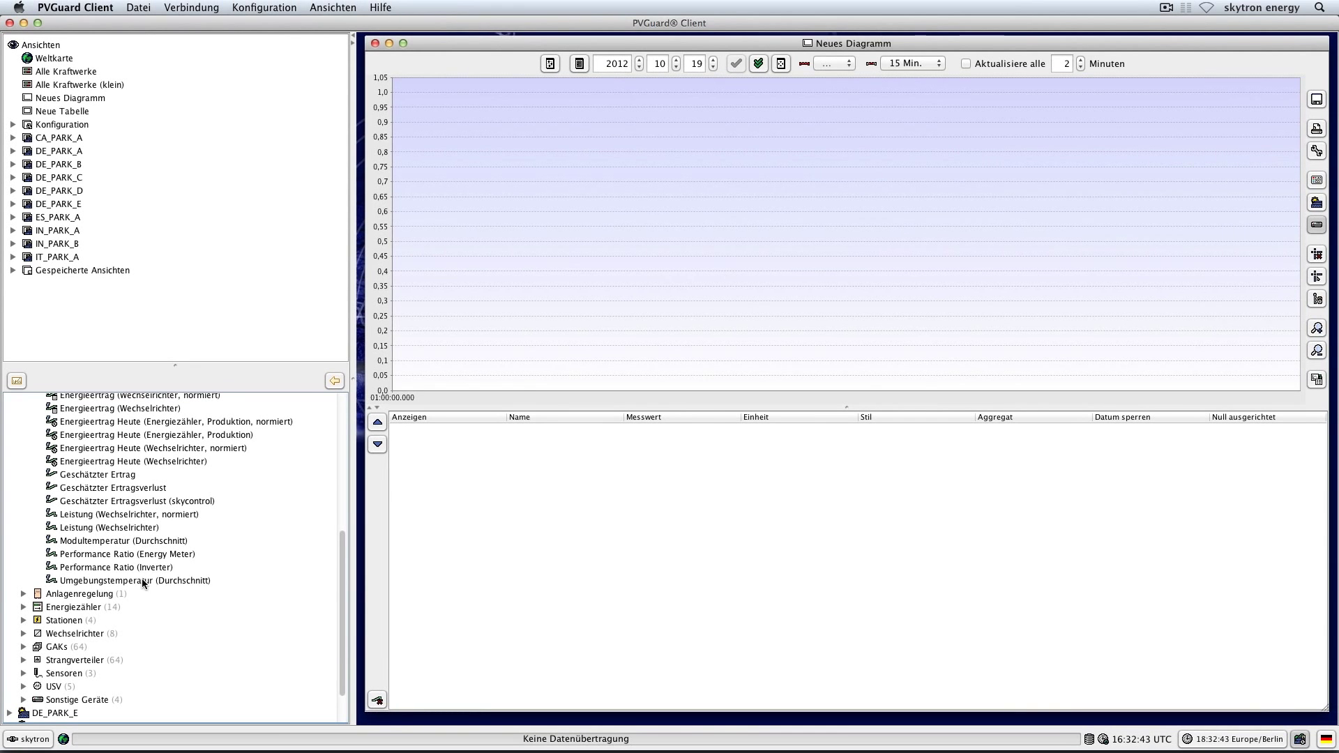
left_click_drag(203, 504, 438, 510)
left_click_drag(304, 585, 643, 506)
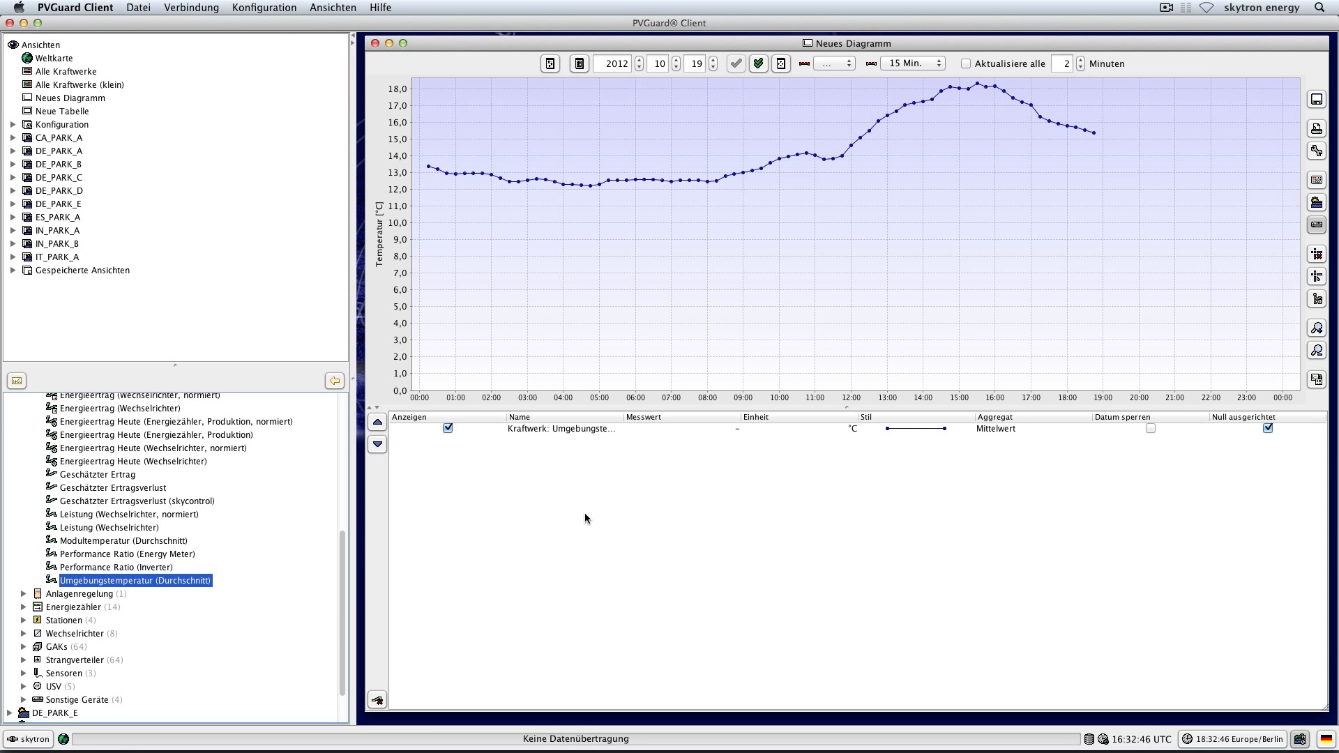
right_click(150, 543)
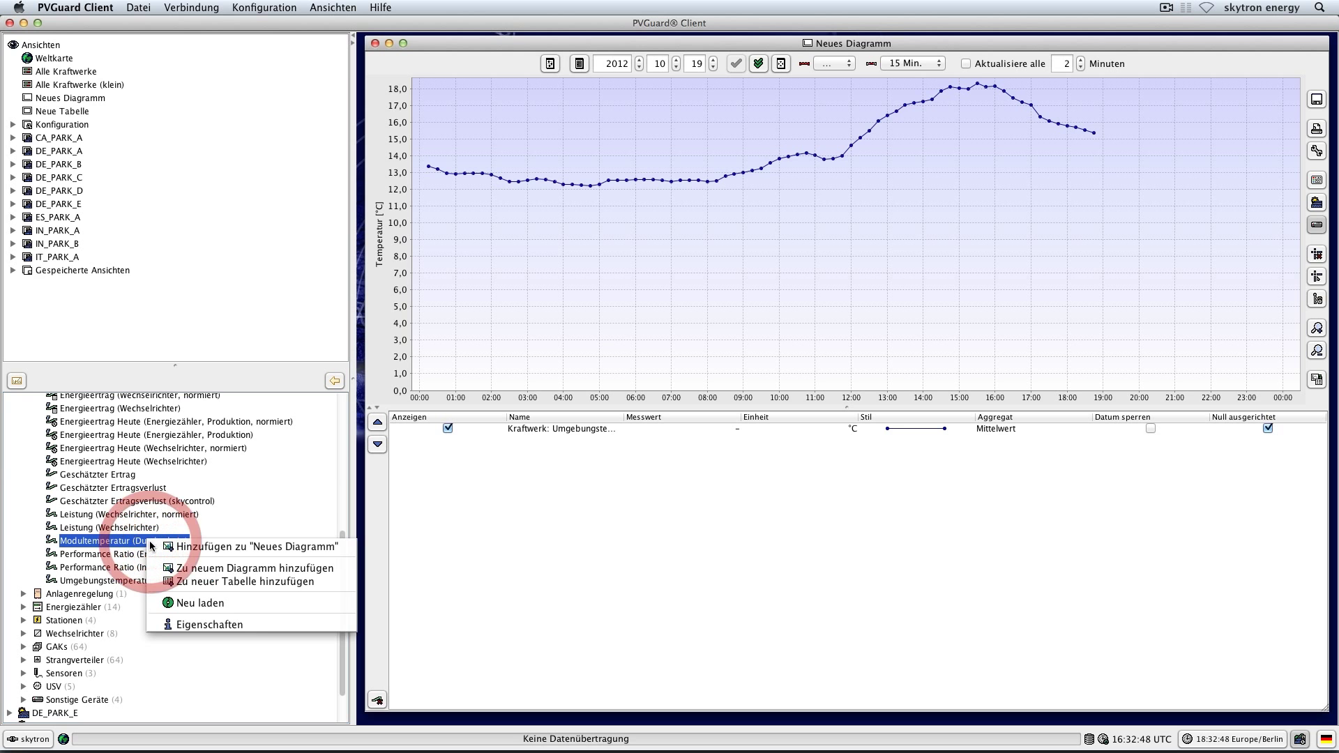
left_click(207, 550)
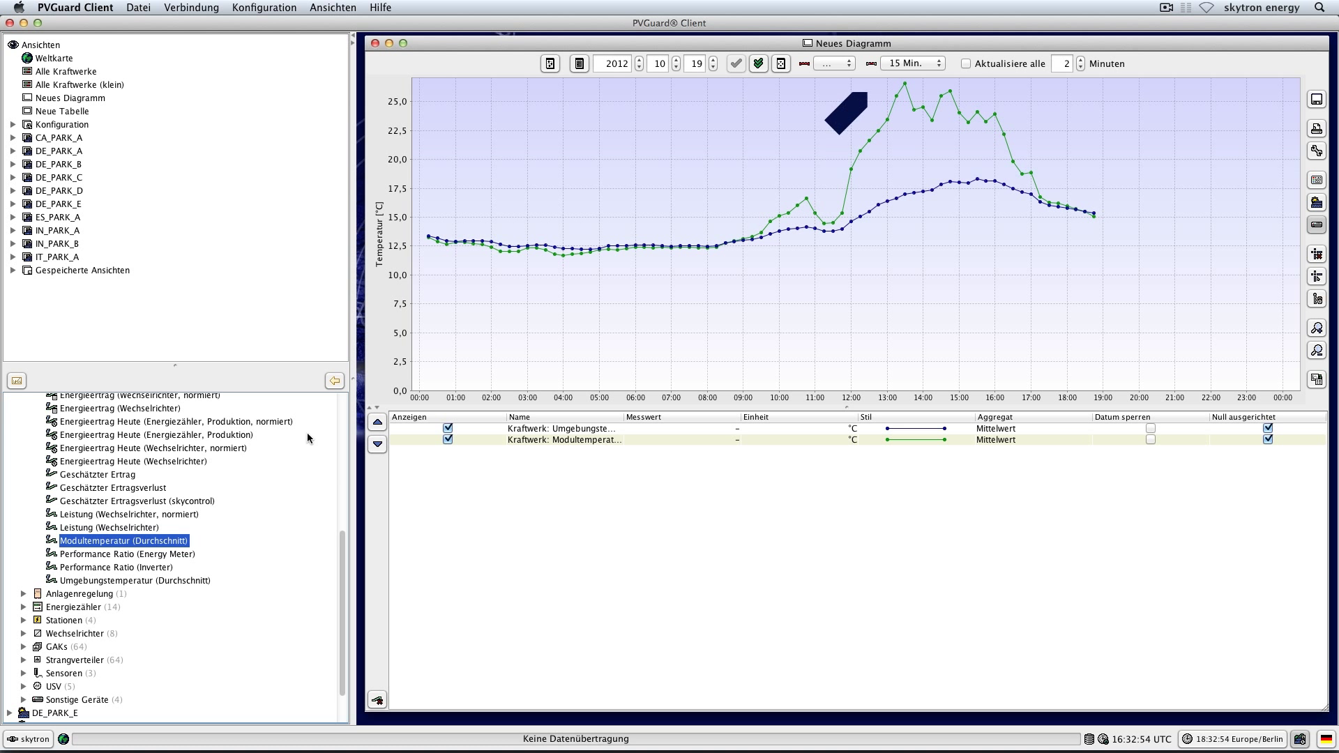
View the temperature curves in the new diagram at a 1 Min. interval and set its period to Monat
left_click(900, 63)
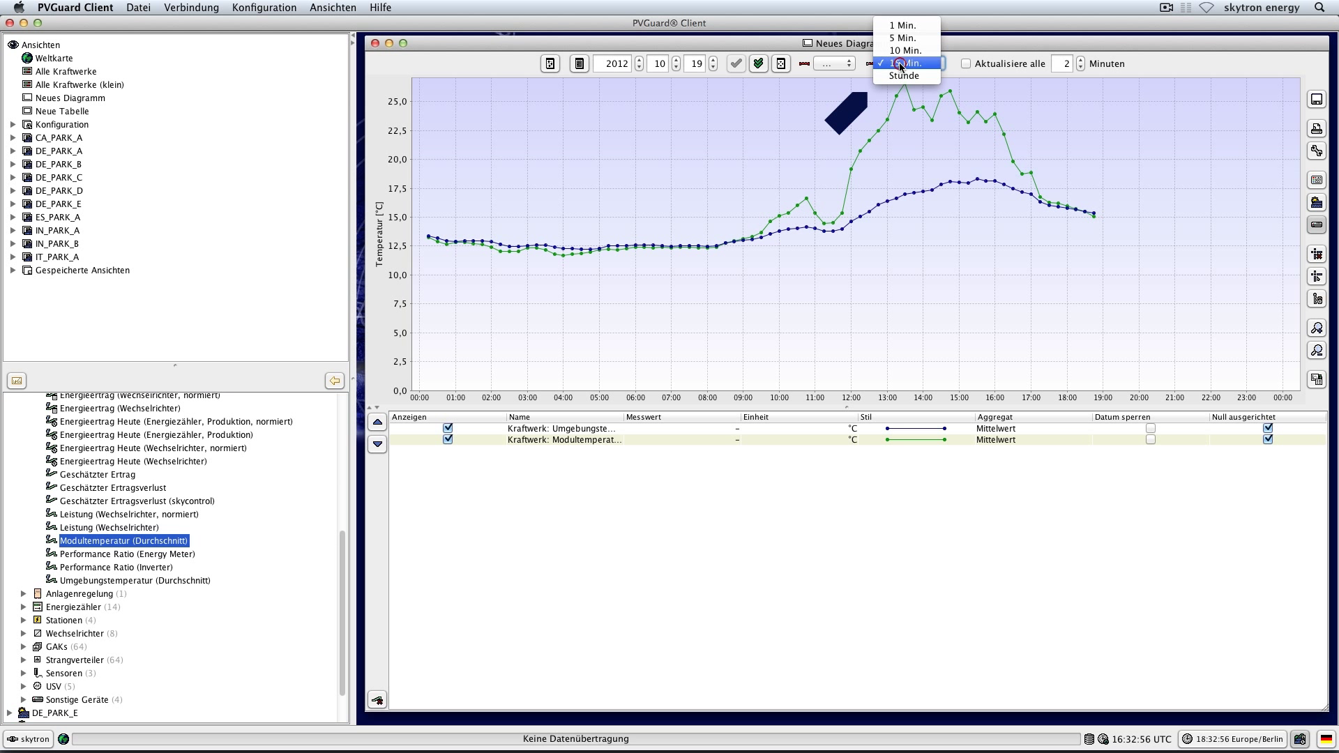
left_click(902, 26)
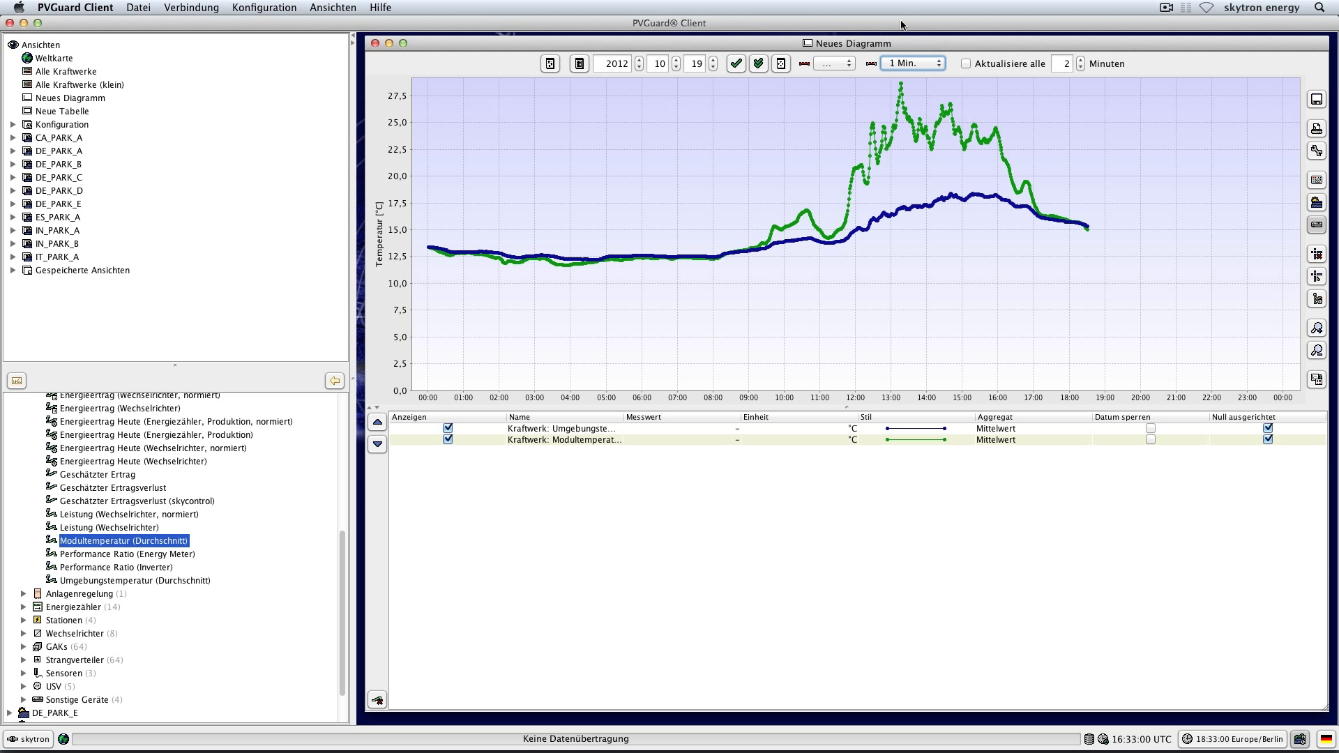
left_click(844, 64)
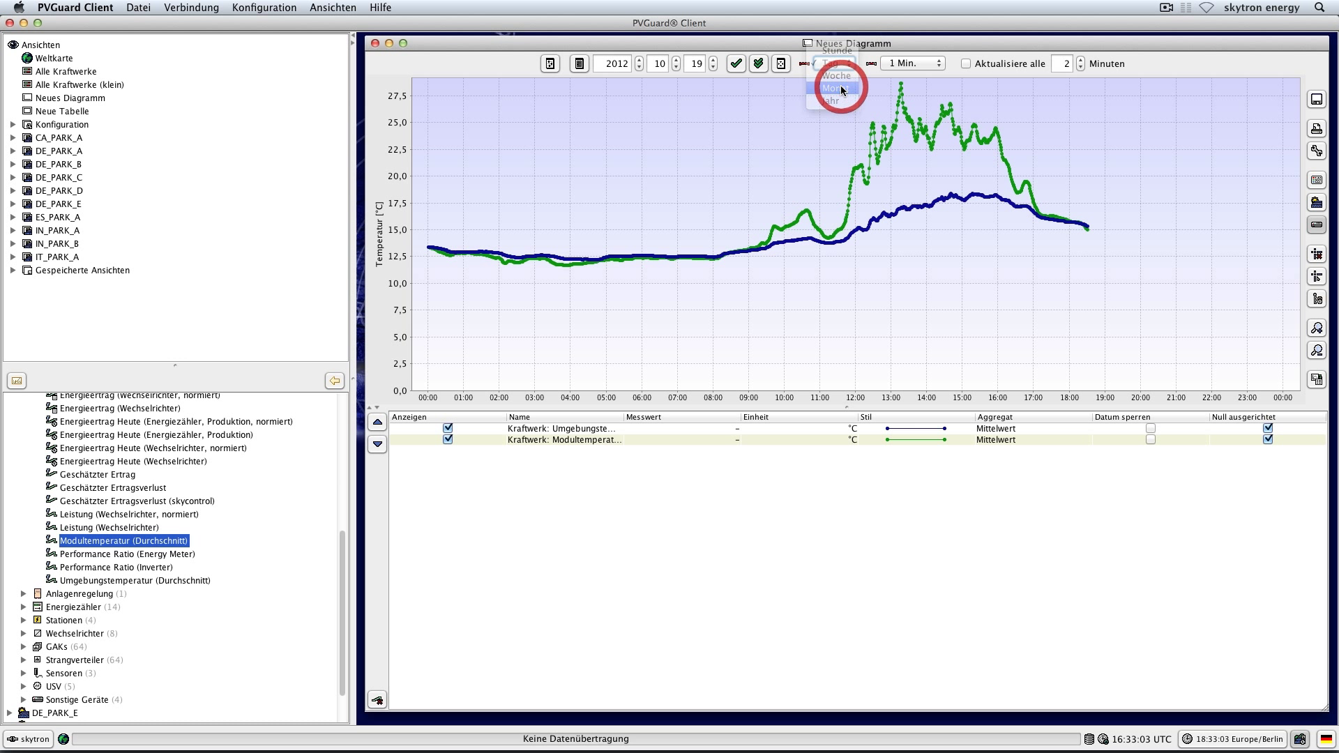
left_click(842, 88)
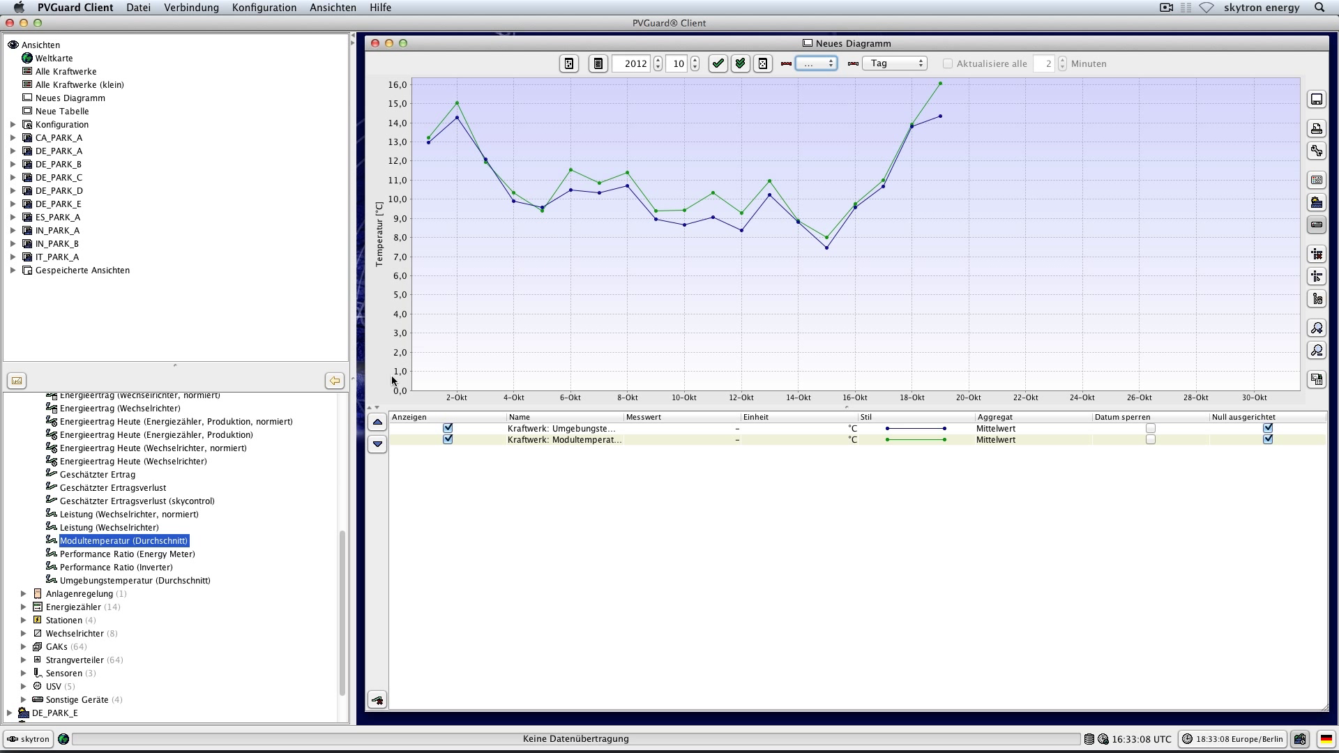
Add DE_PARK_D's Performance Ratio (Inverter) to the new diagram and set its style to Balken
double_click(144, 568)
left_click_drag(216, 572, 550, 547)
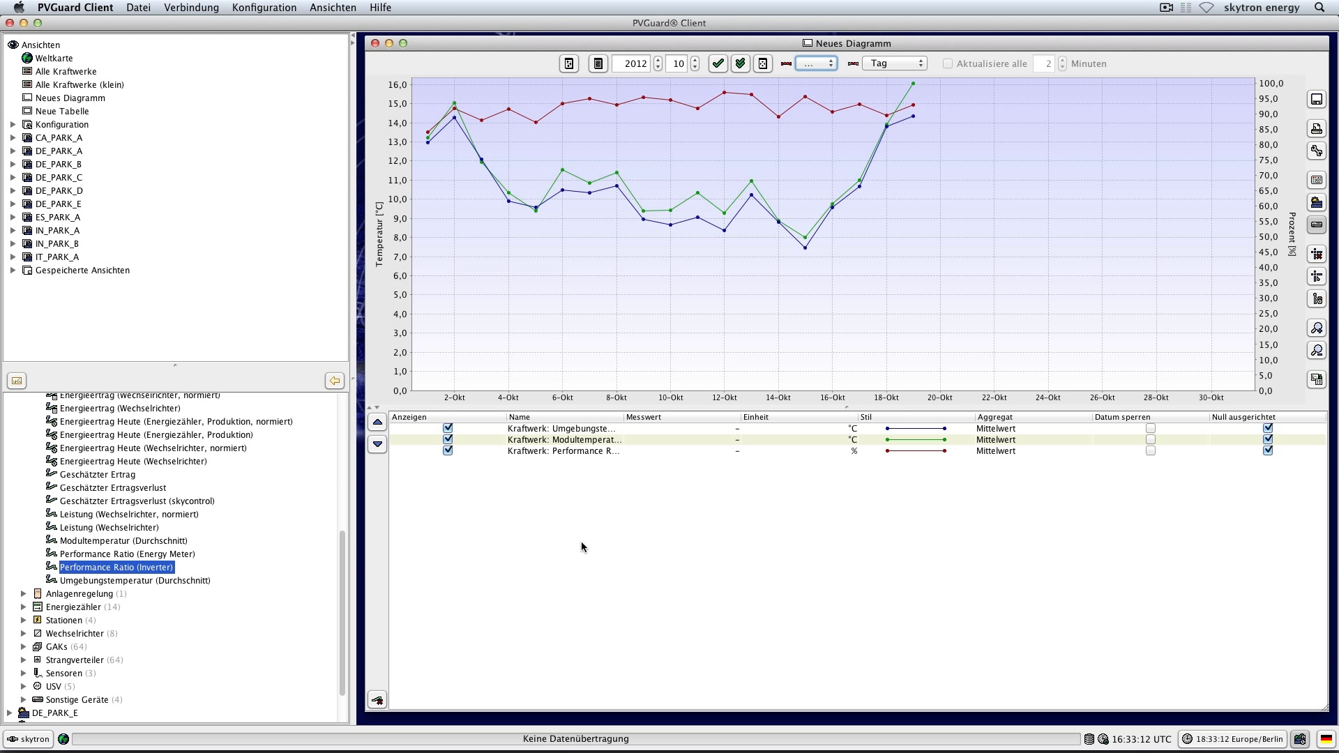
double_click(934, 452)
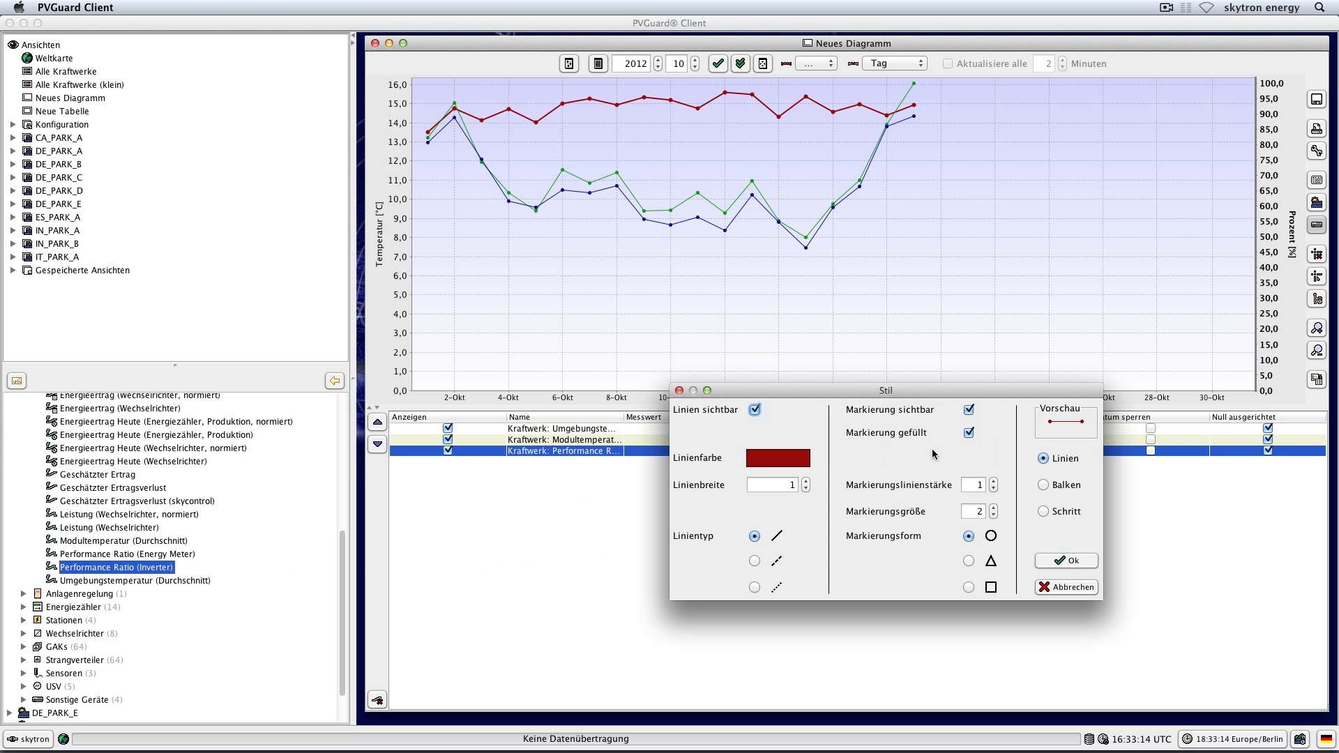
left_click(1044, 486)
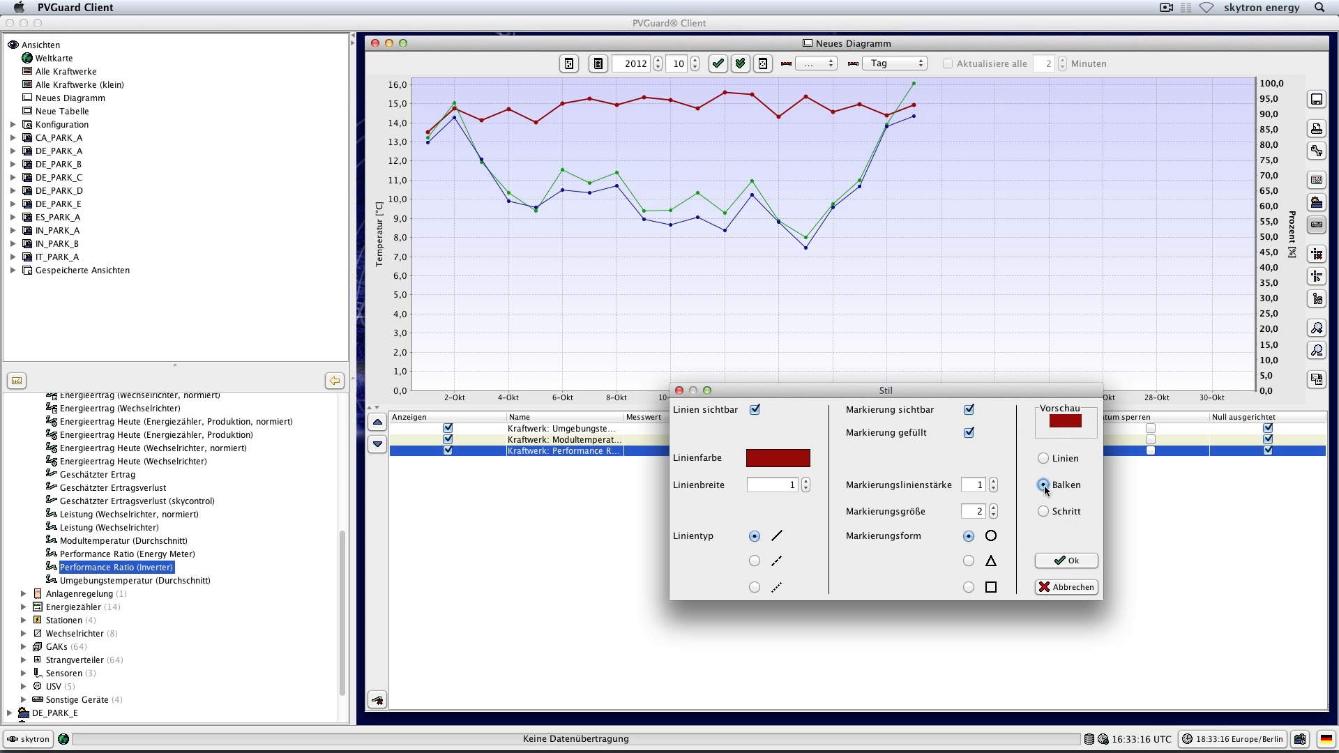
left_click(1066, 563)
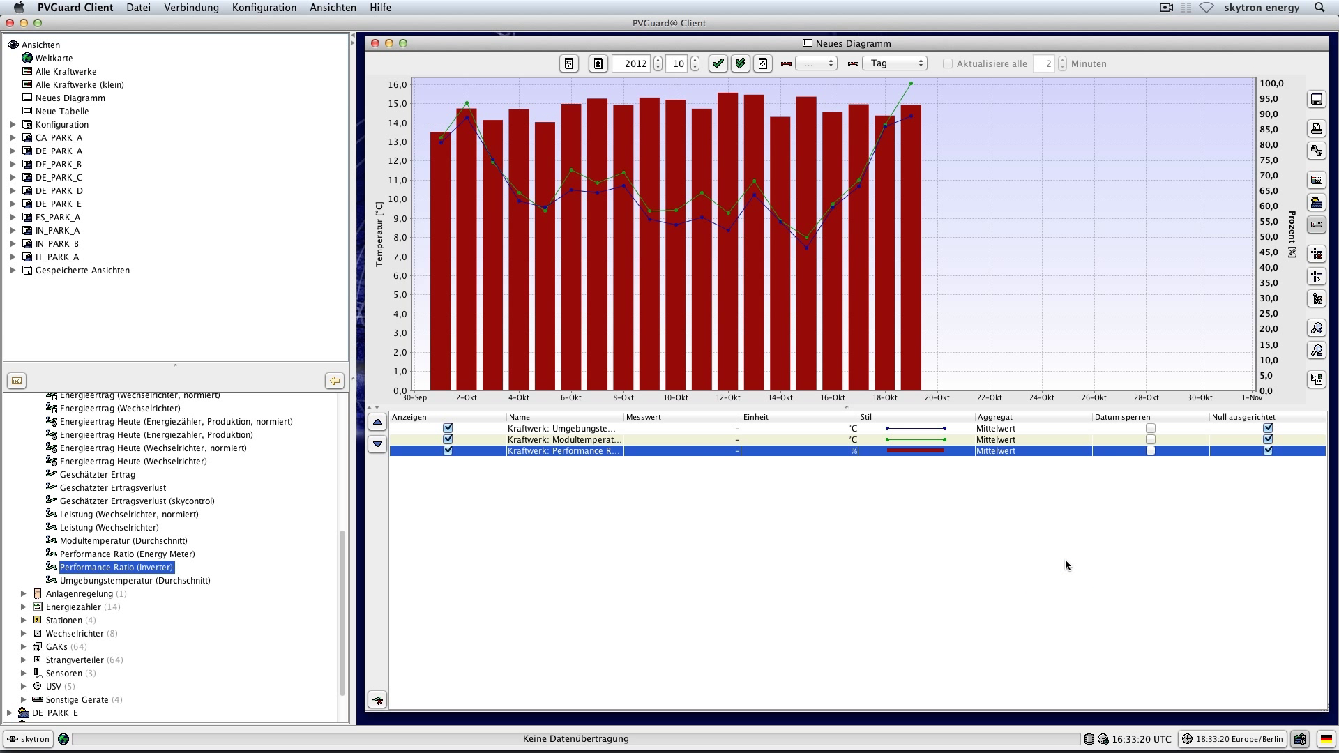
Save the current diagram as a view named "Meine Ansicht" and expand Gespeicherte Ansichten
left_click(1319, 102)
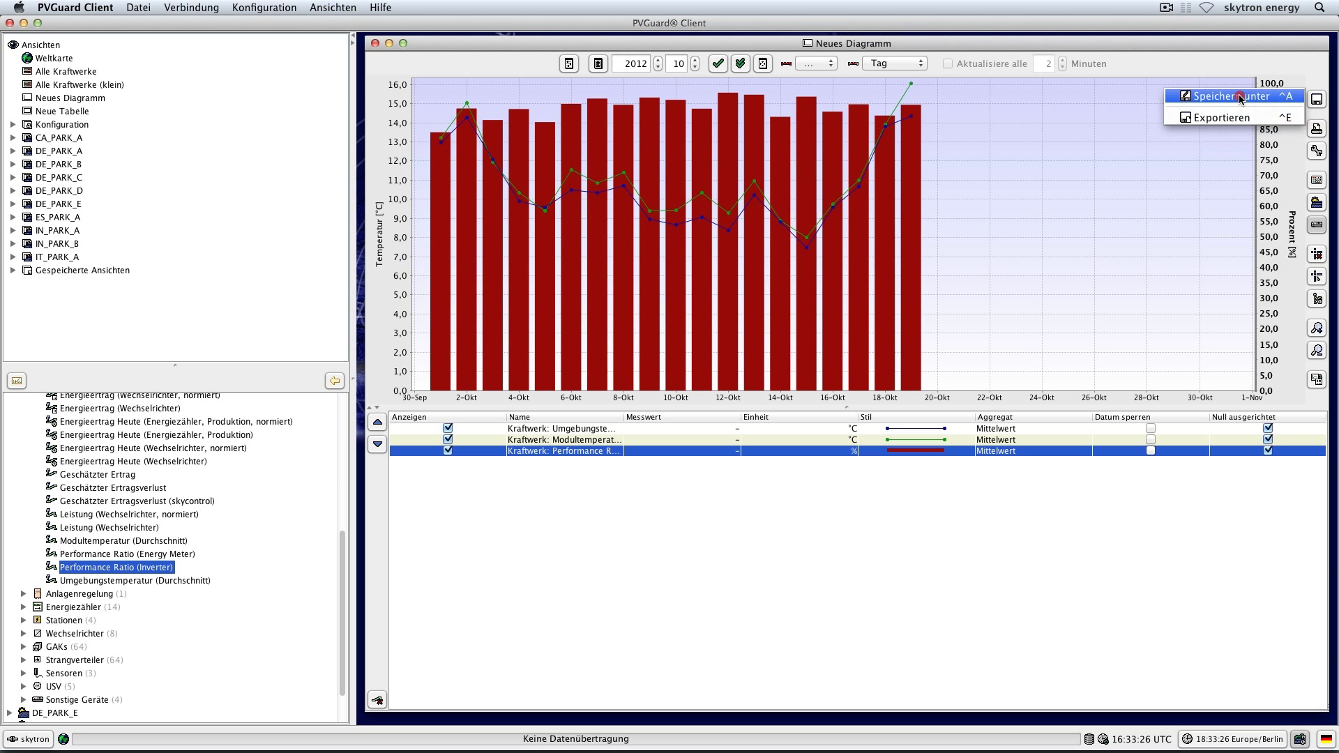
left_click(1241, 97)
type("Mei")
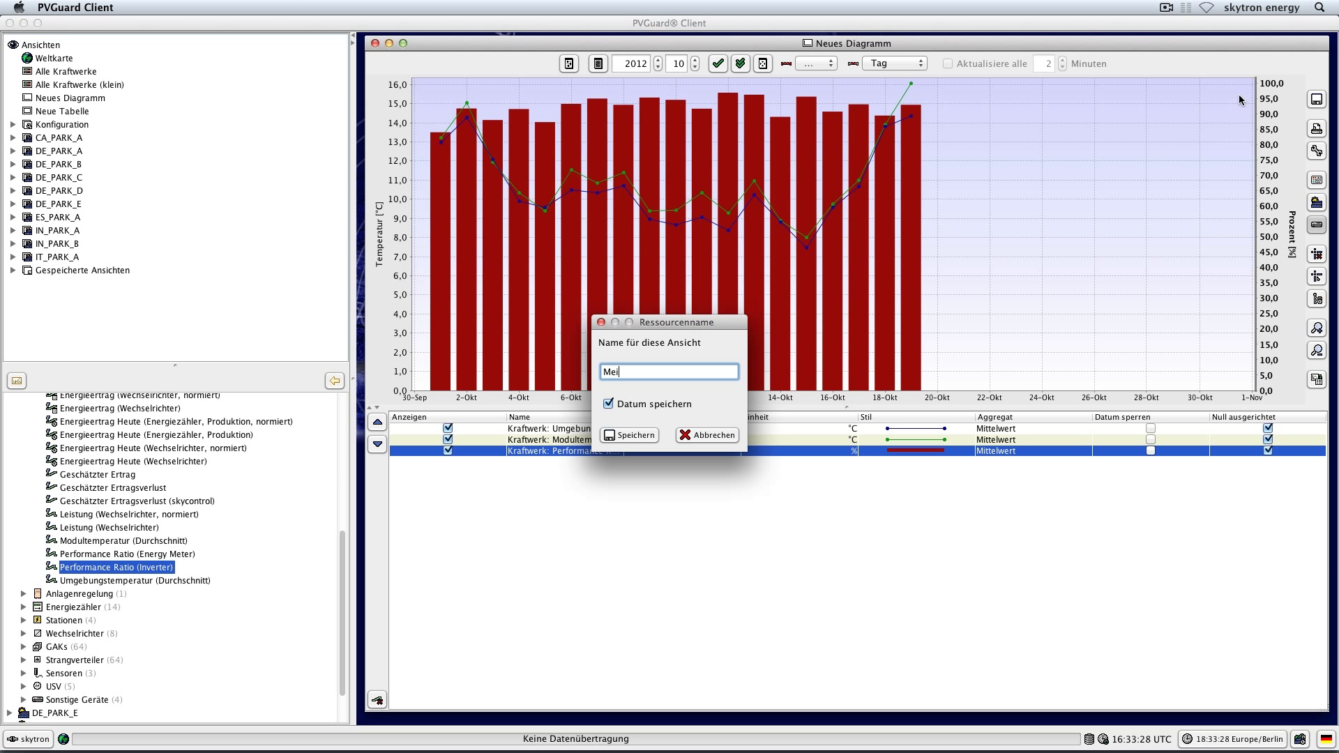
type("ne Ansicht")
left_click(653, 440)
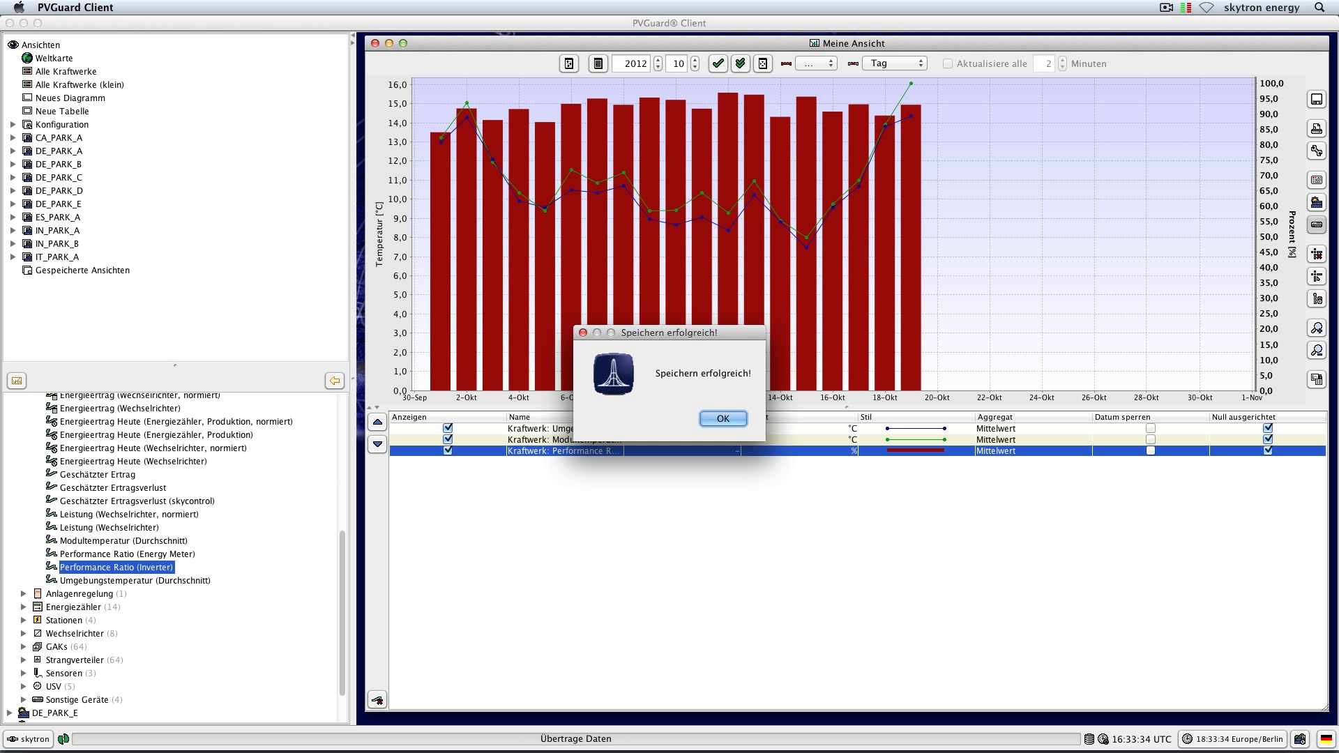
left_click(723, 418)
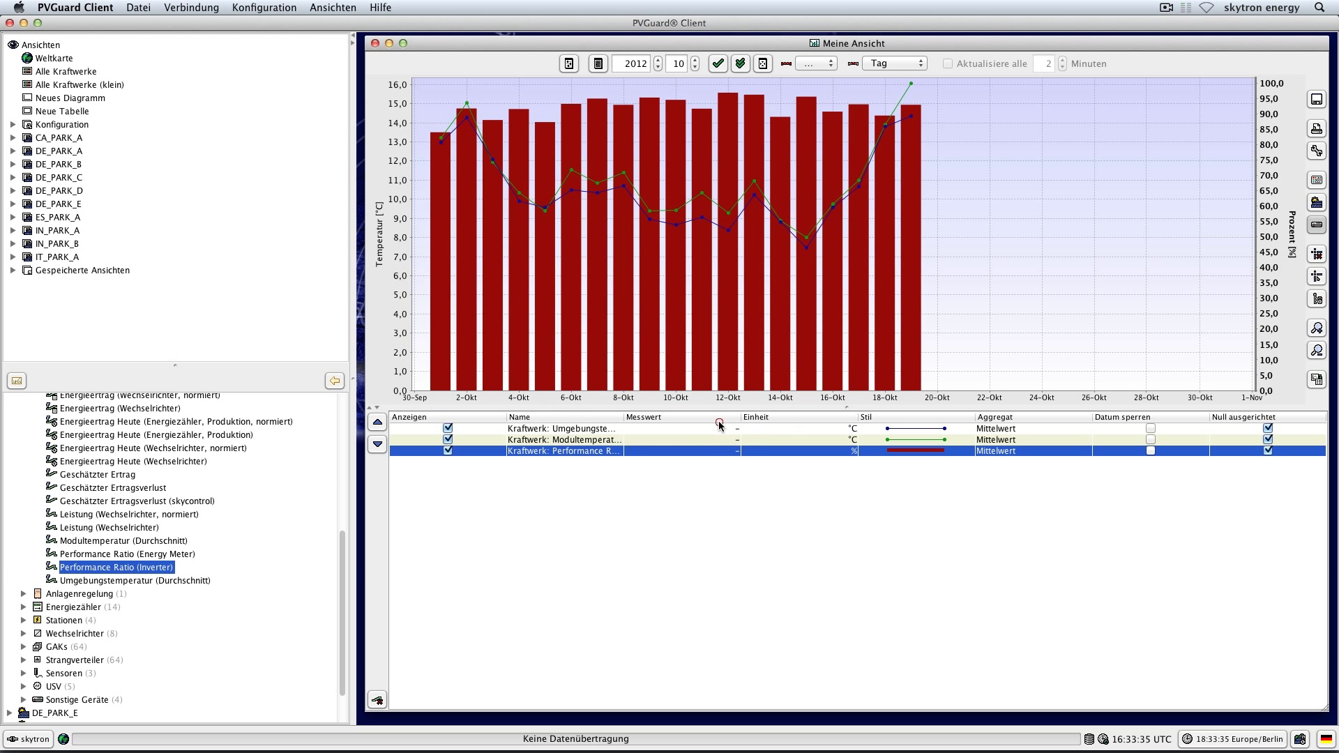
left_click(12, 272)
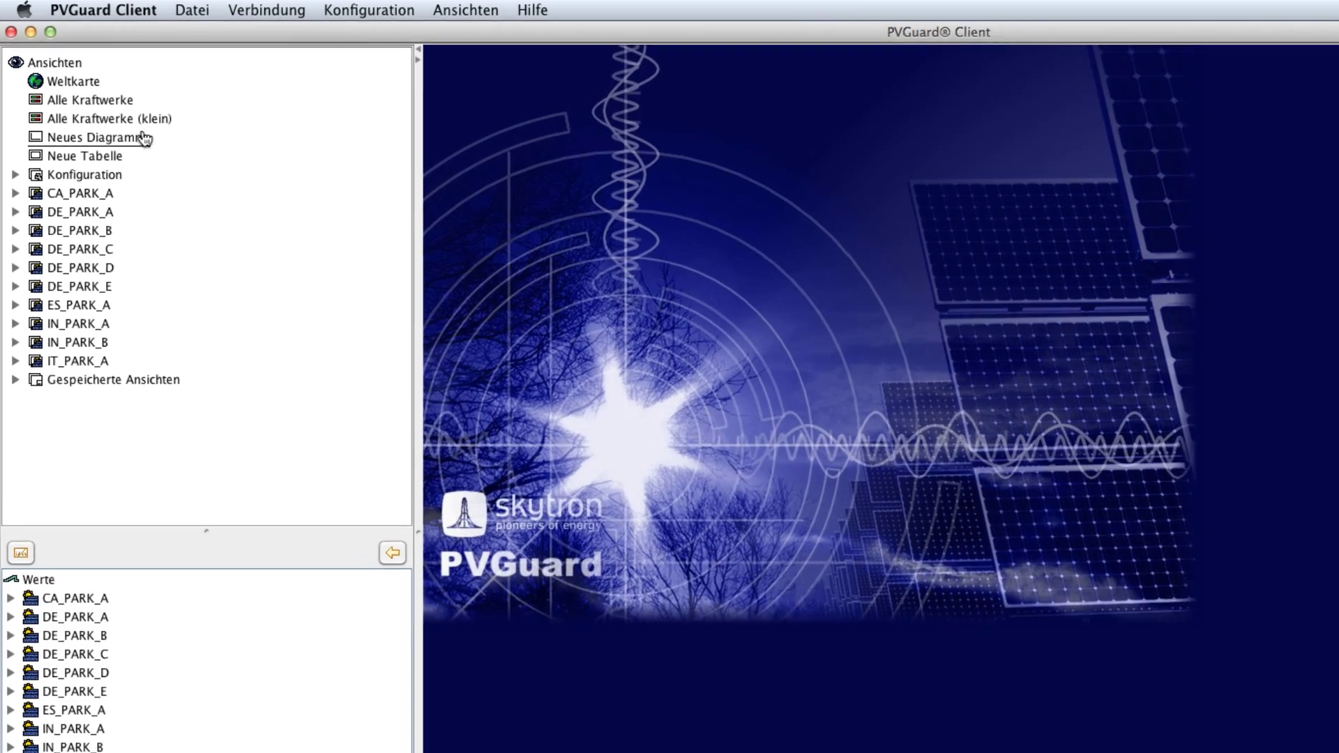
Create a new diagram and set its date to 2012-10-08
left_click(99, 98)
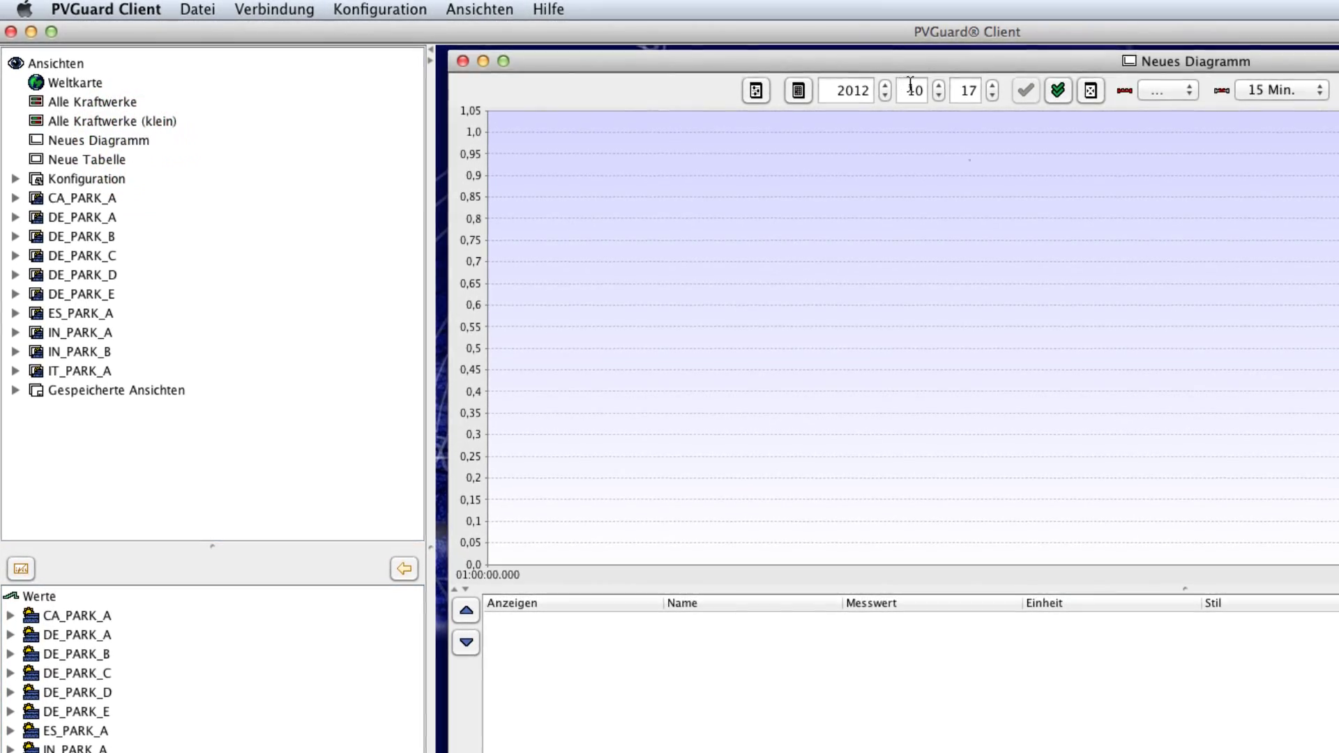
left_click(969, 90)
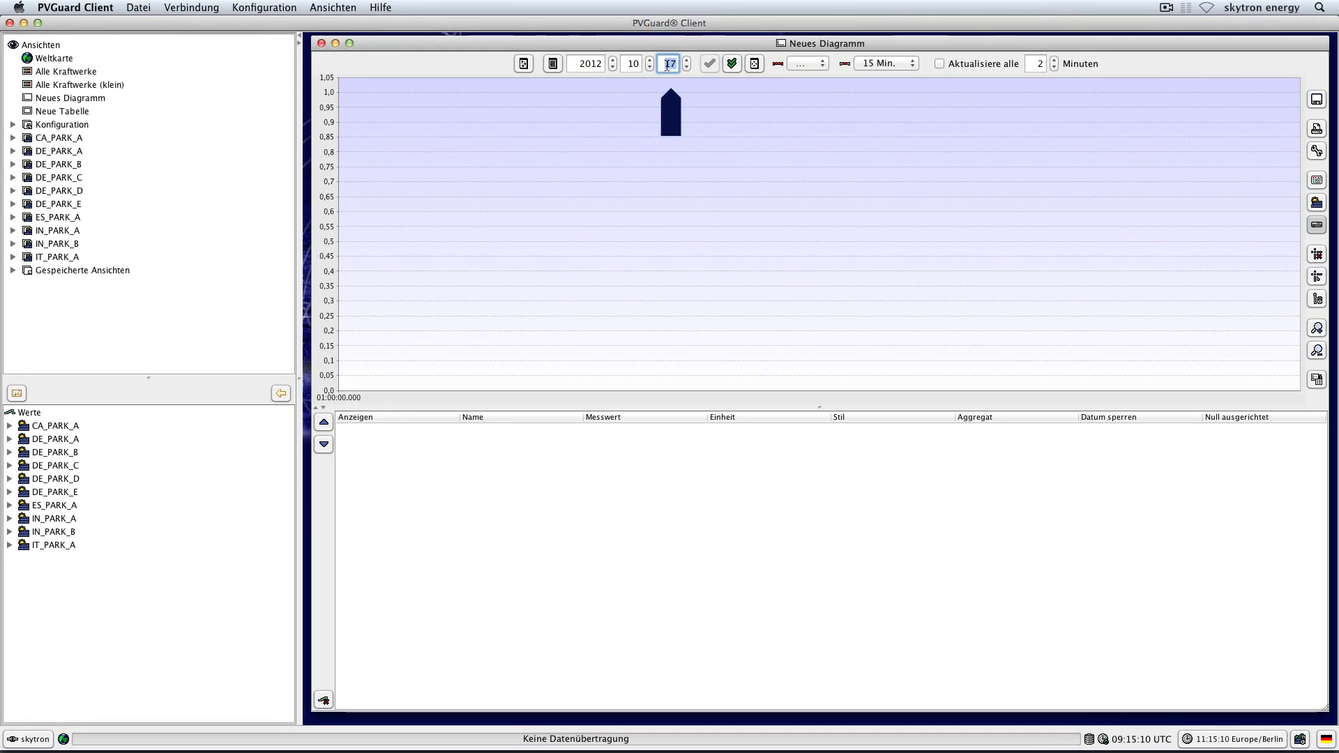
left_click(732, 63)
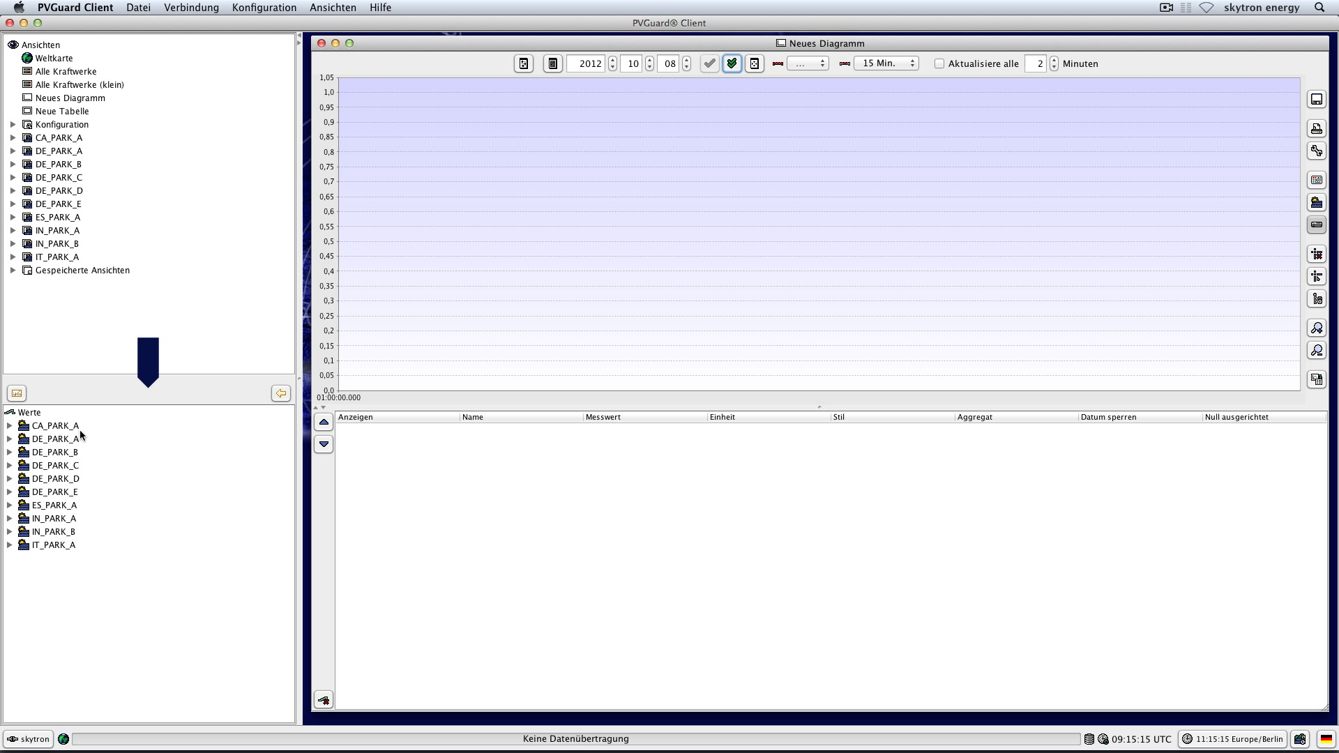
Add CA_PARK_A's Kraftwerk value Einstrahlungsleistung (Durchschnitt) to the new diagram
left_click(10, 426)
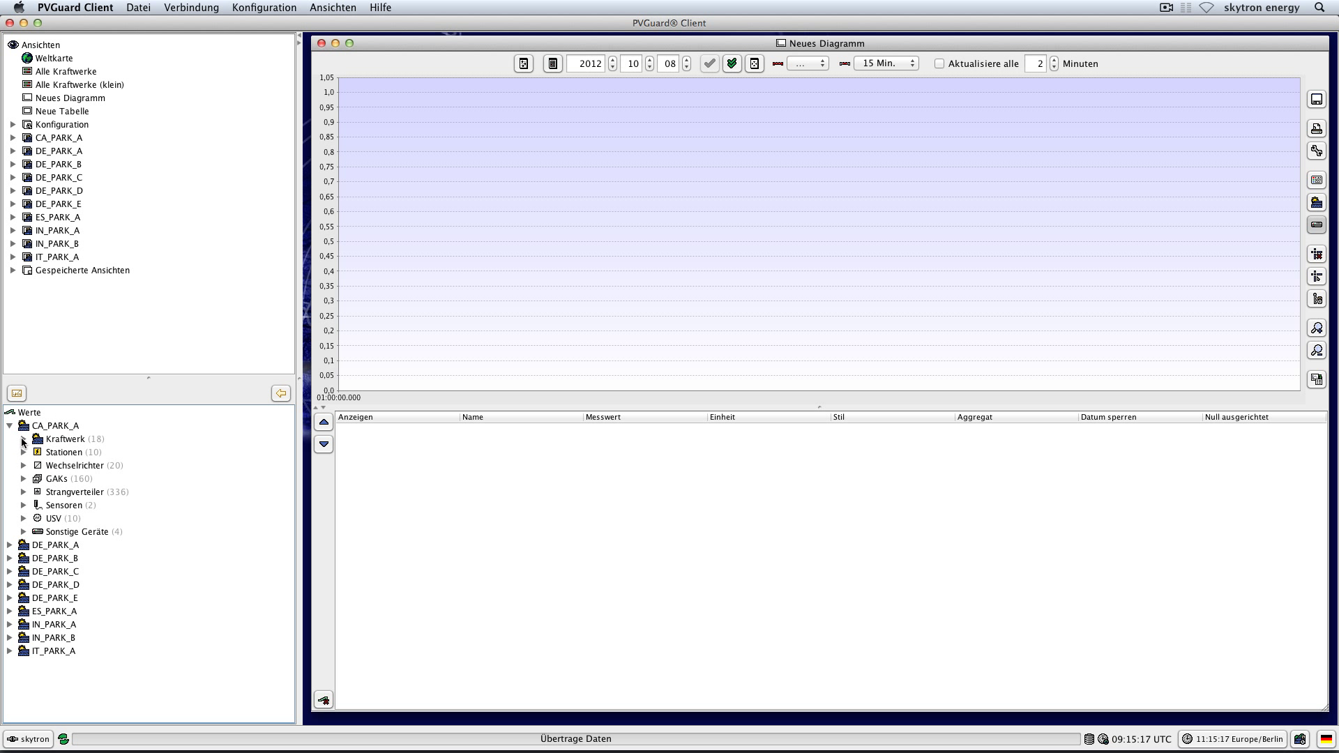
left_click(24, 440)
left_click_drag(101, 559, 613, 555)
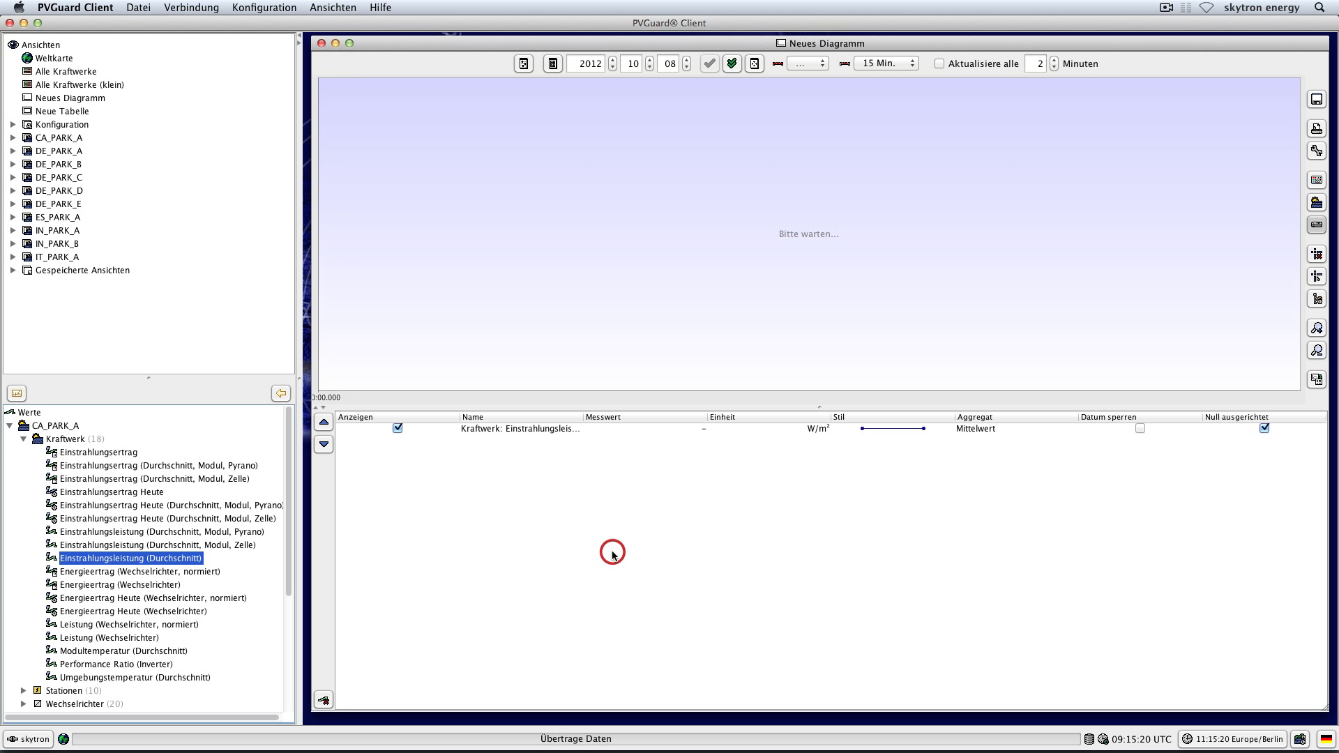
Add DE_PARK_D's Kraftwerk value Einstrahlungsleistung (Durchschnitt) to the same diagram and toggle the option beside the time zone display
left_click(9, 427)
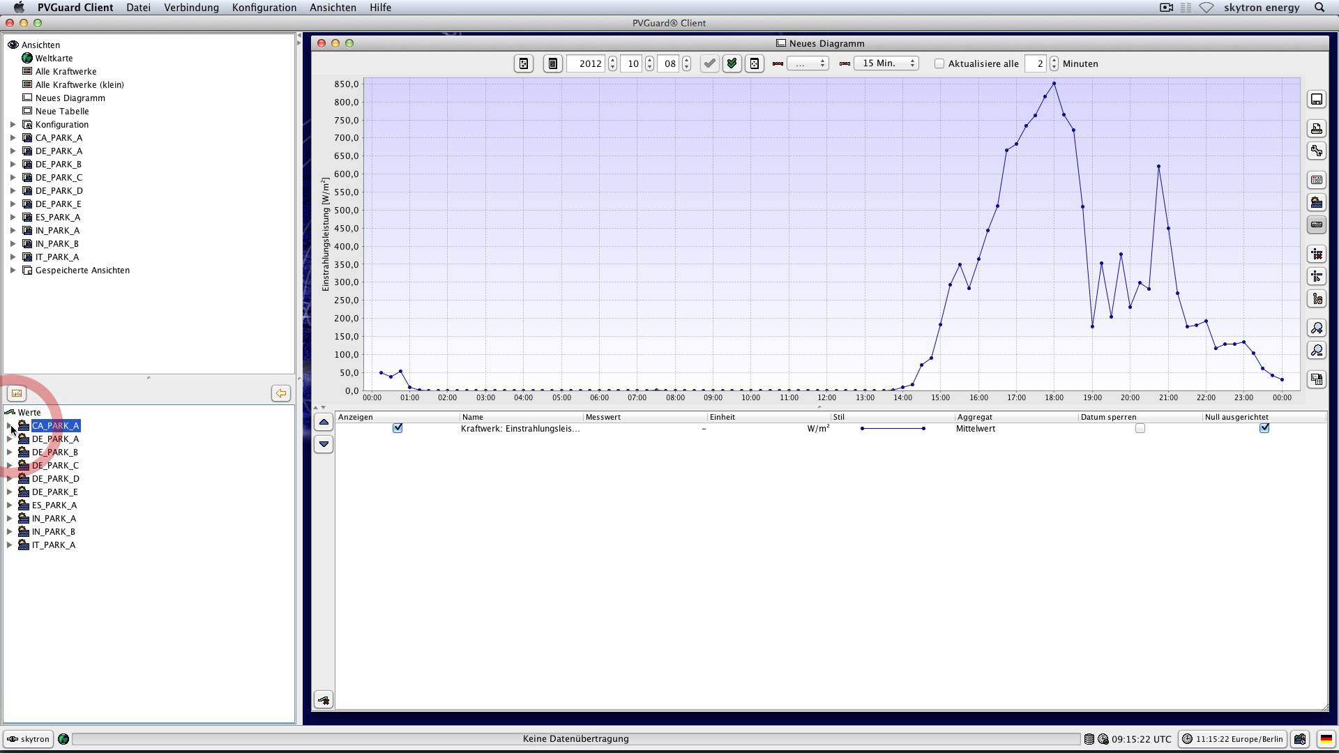
left_click(10, 479)
left_click(24, 493)
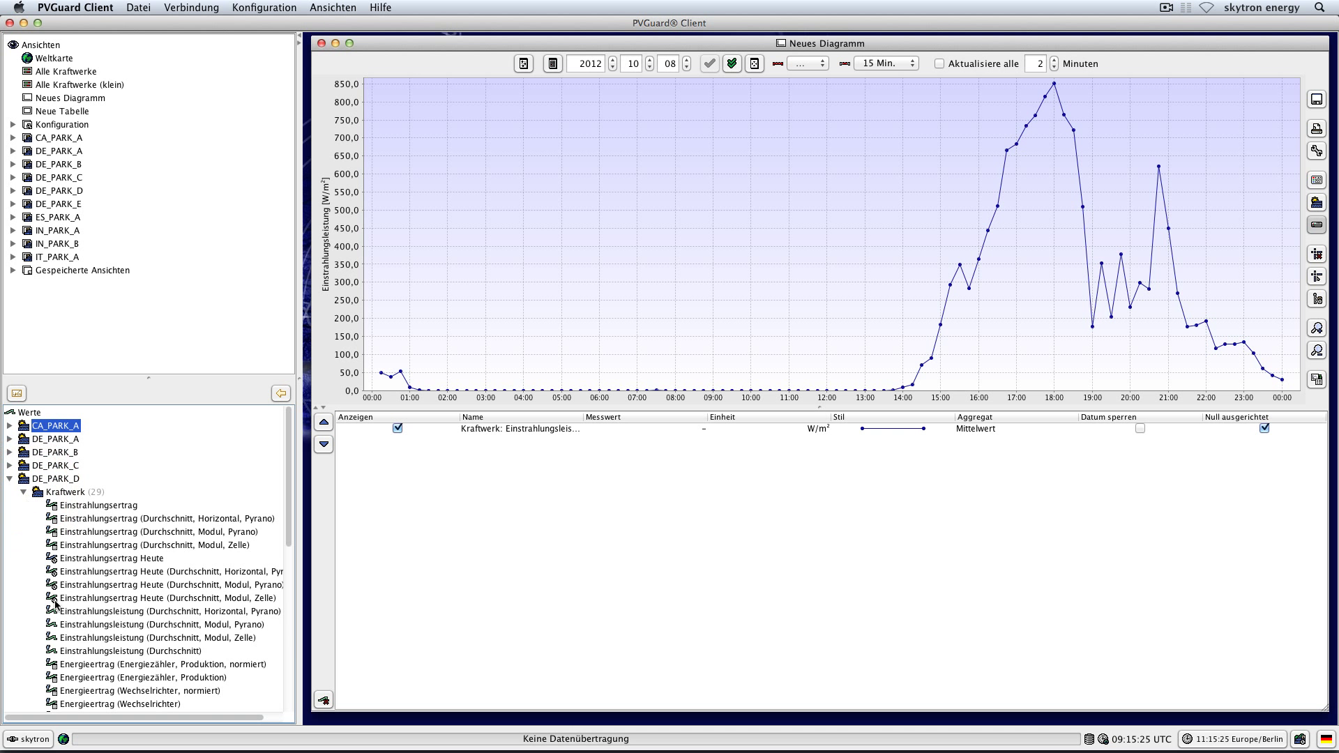
left_click(98, 652)
left_click_drag(98, 652, 563, 625)
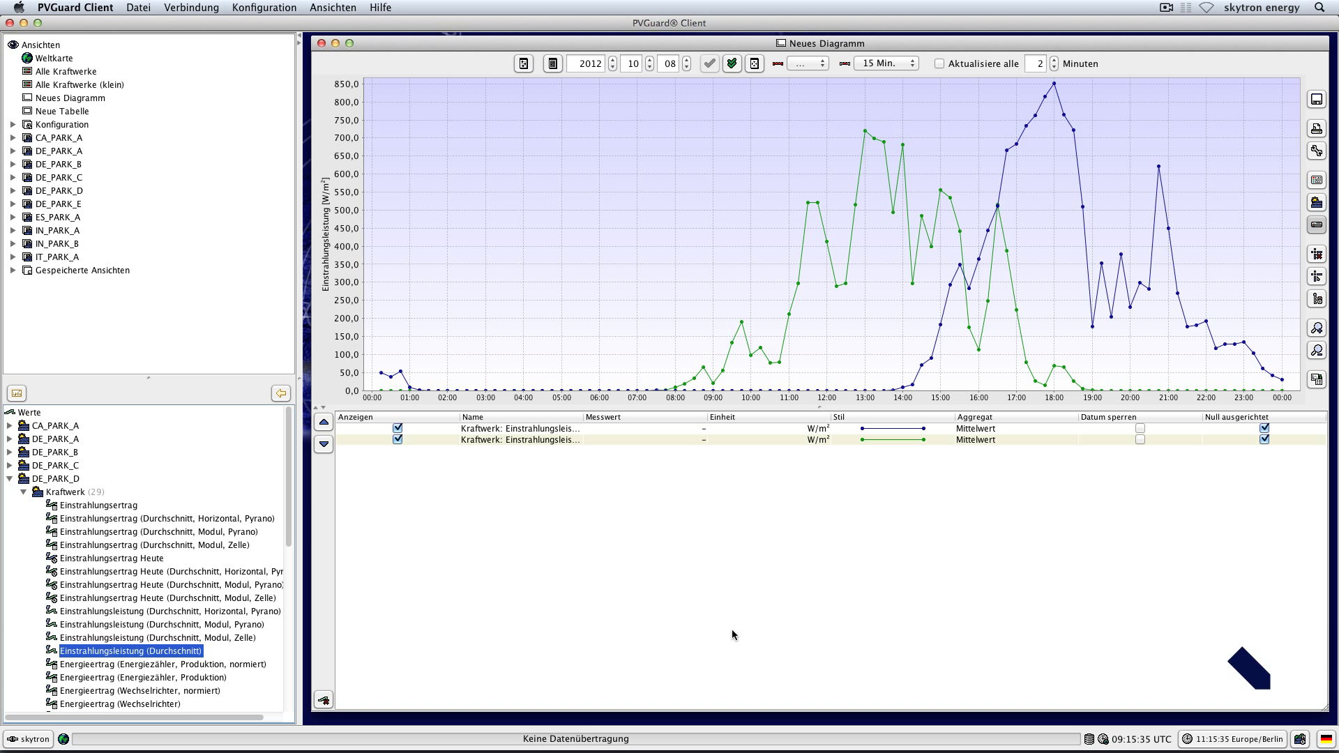
left_click(1301, 740)
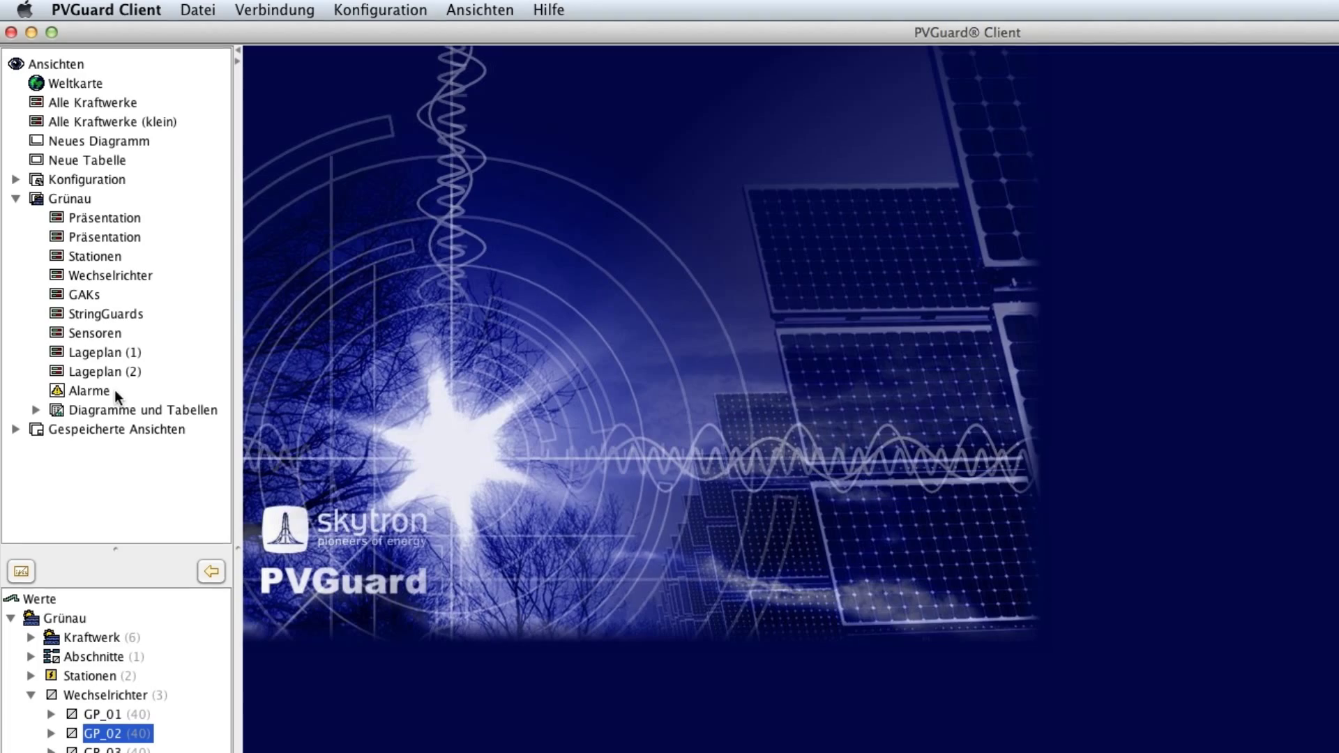
Open Grünau's Alarme view and select the GP_02: AC Leistung alarm to see its details
left_click(89, 391)
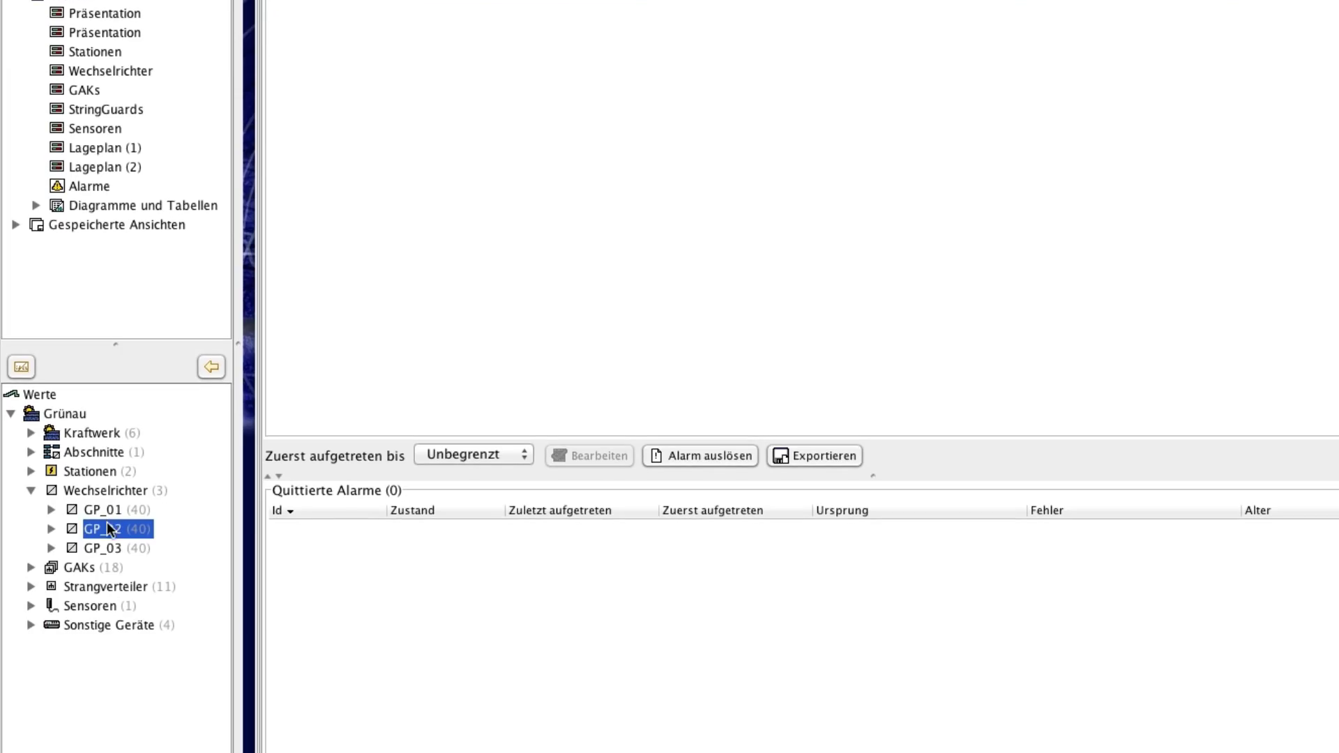
right_click(107, 523)
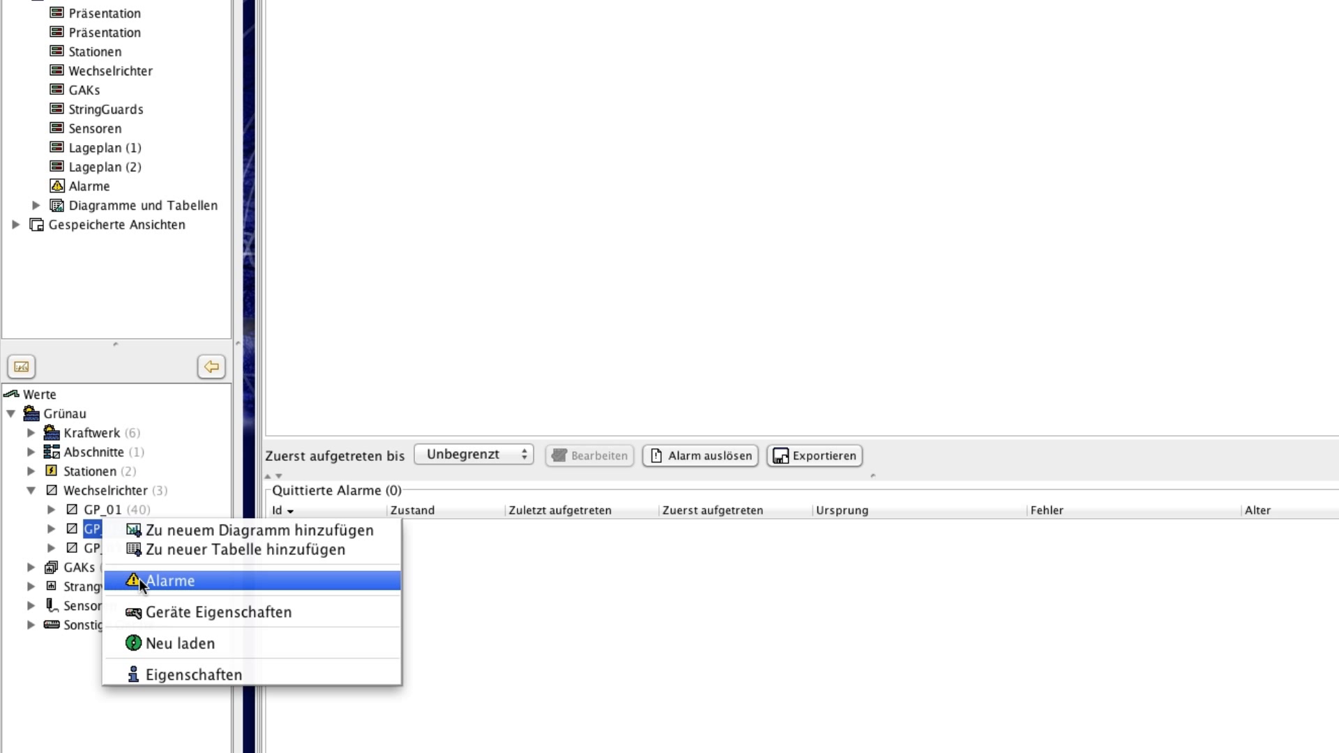
key("Escape")
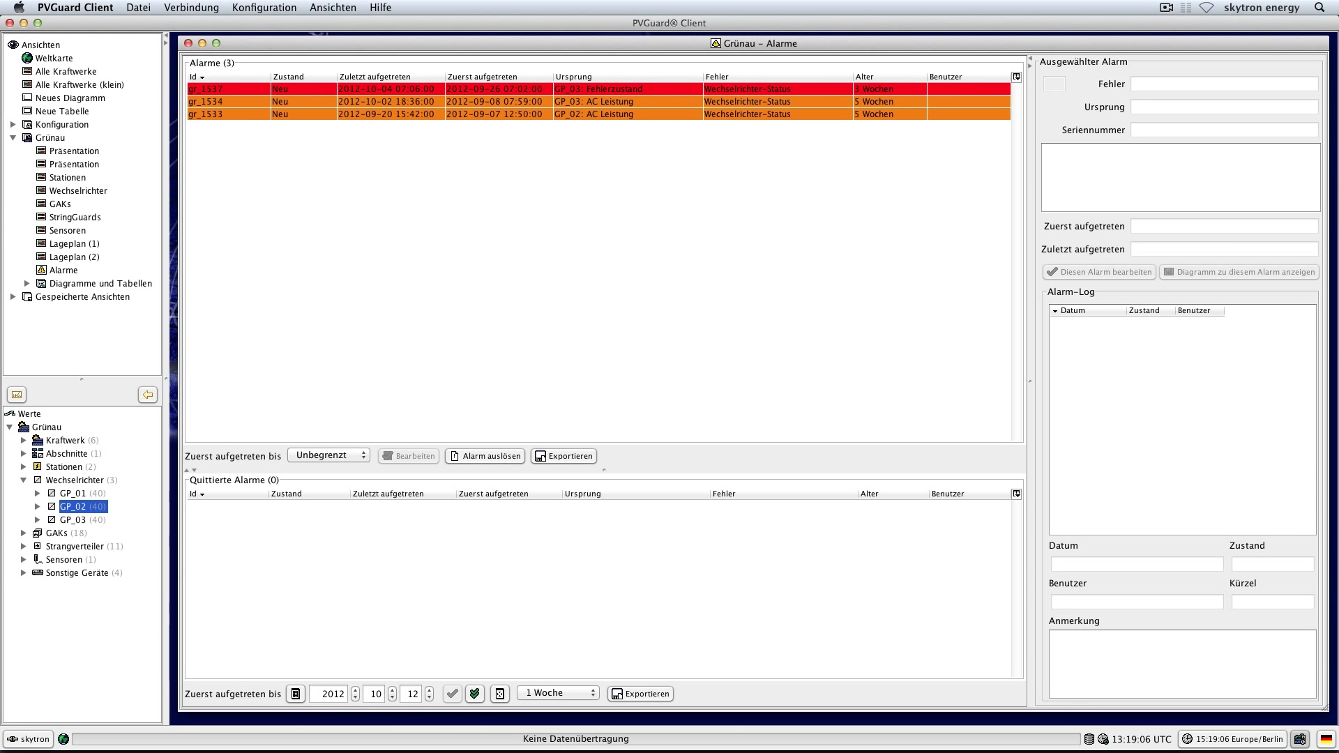
mouse_move(563, 114)
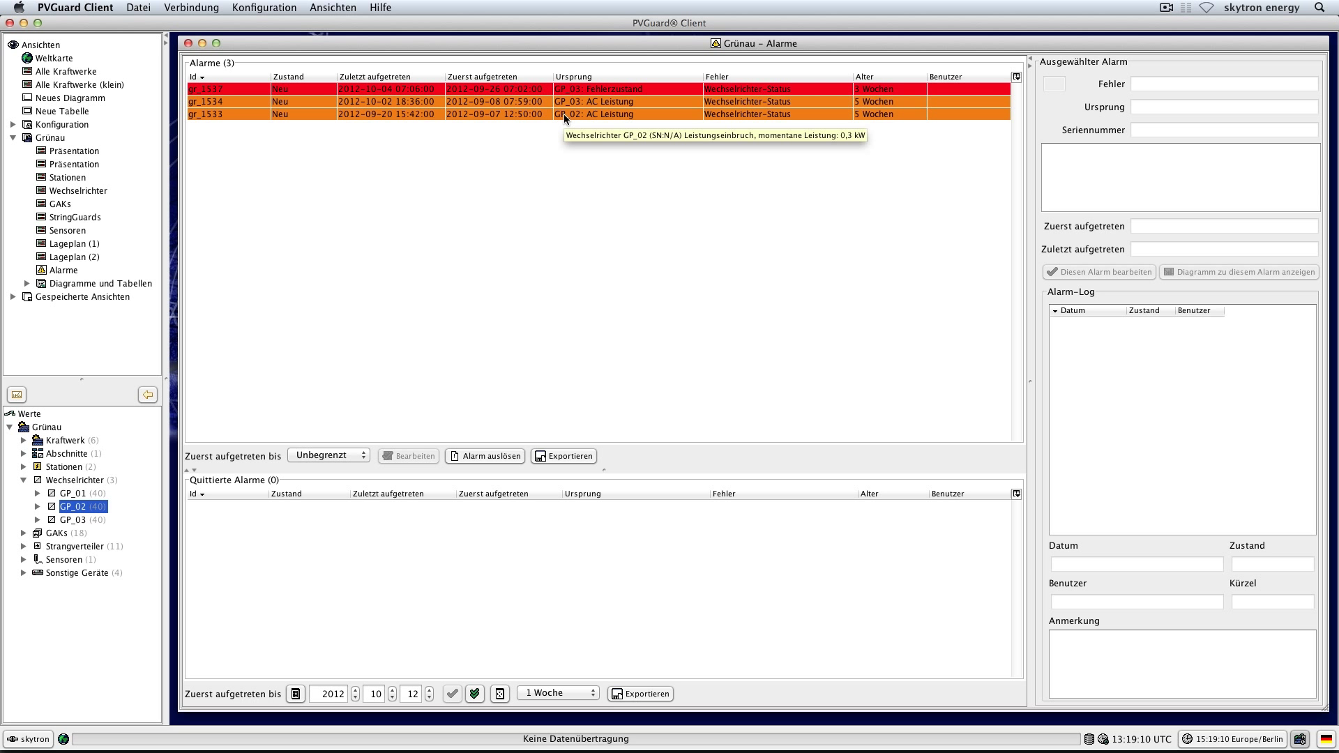
left_click(564, 114)
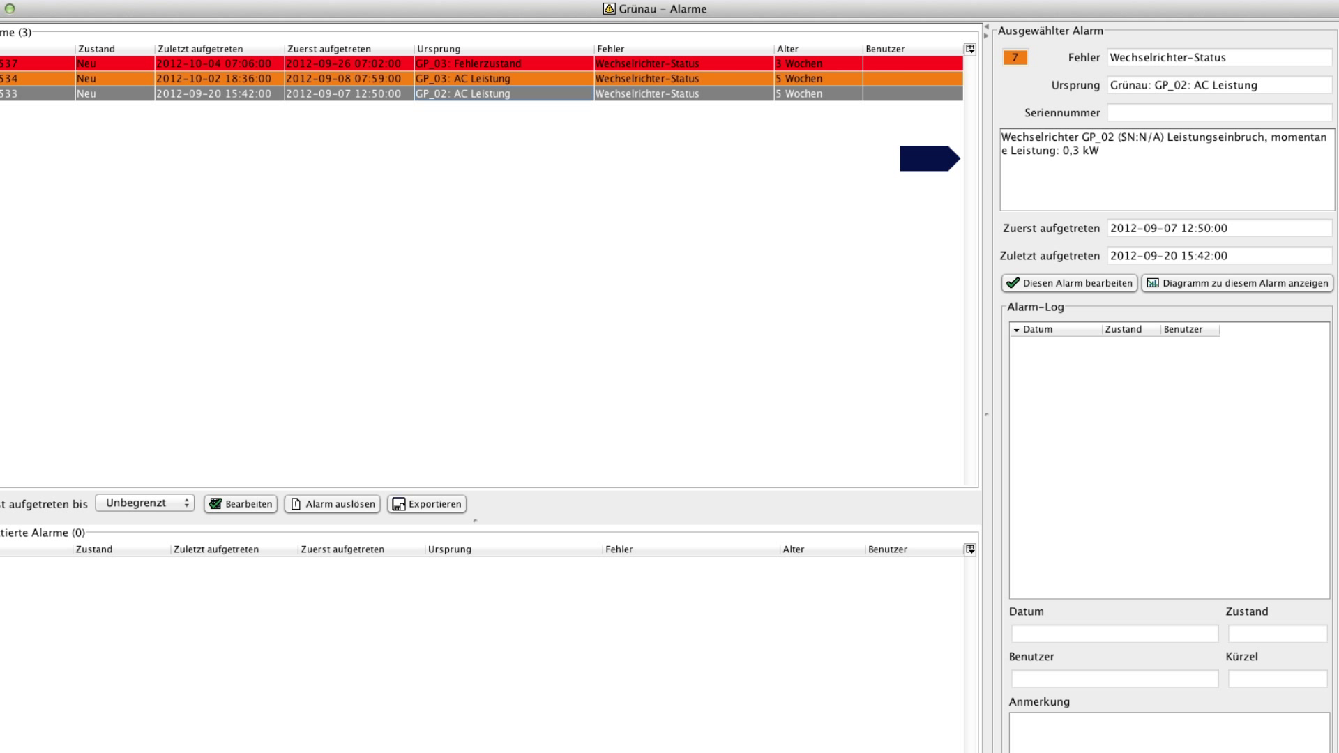
Show the diagram for the selected GP_02 alarm, enlarge its plot area to examine the curves, and return to the maximized alarm list
left_click(1153, 286)
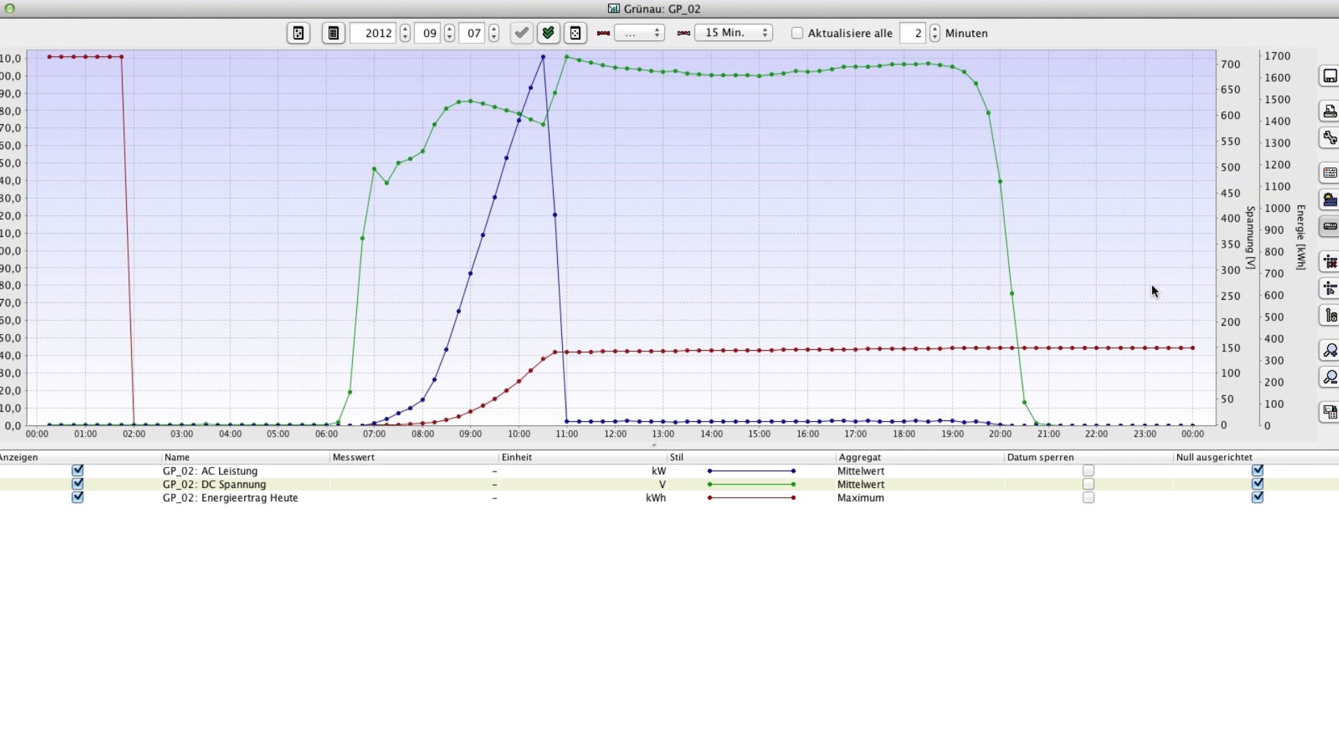
left_click_drag(754, 407, 754, 585)
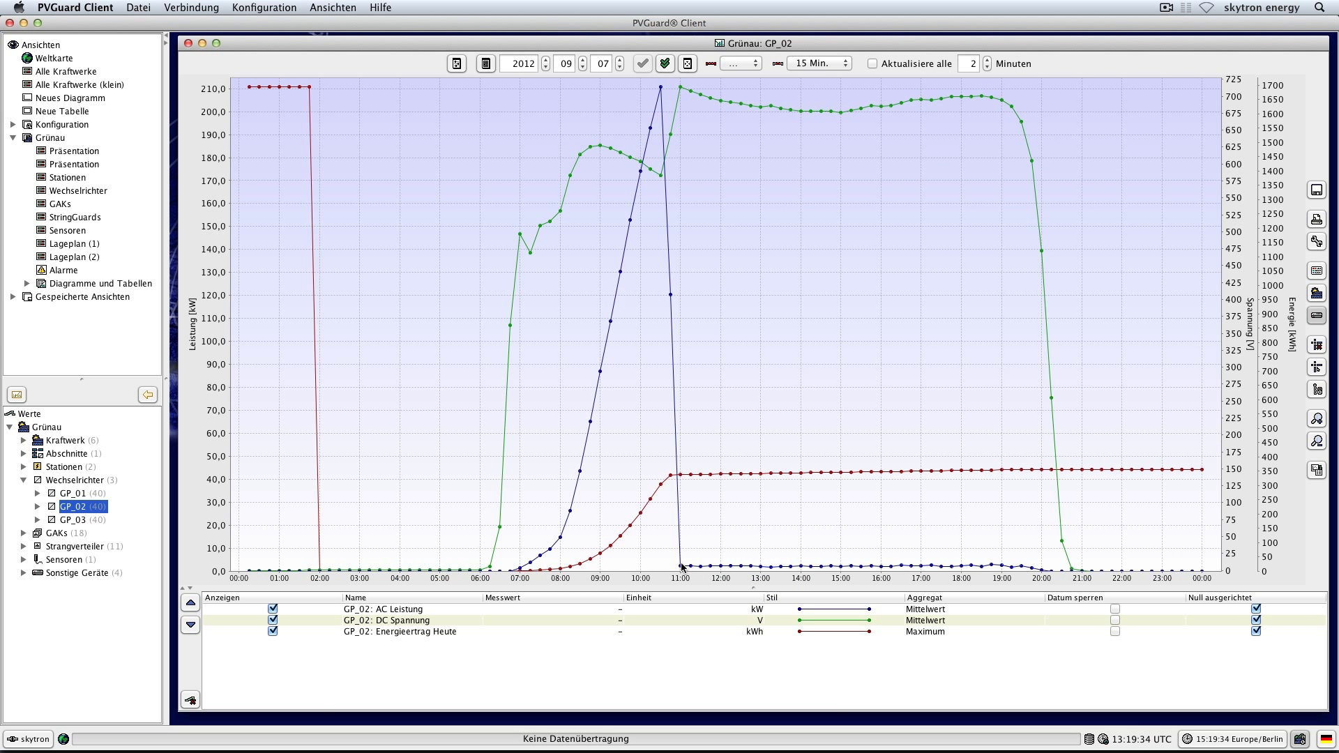
mouse_move(681, 567)
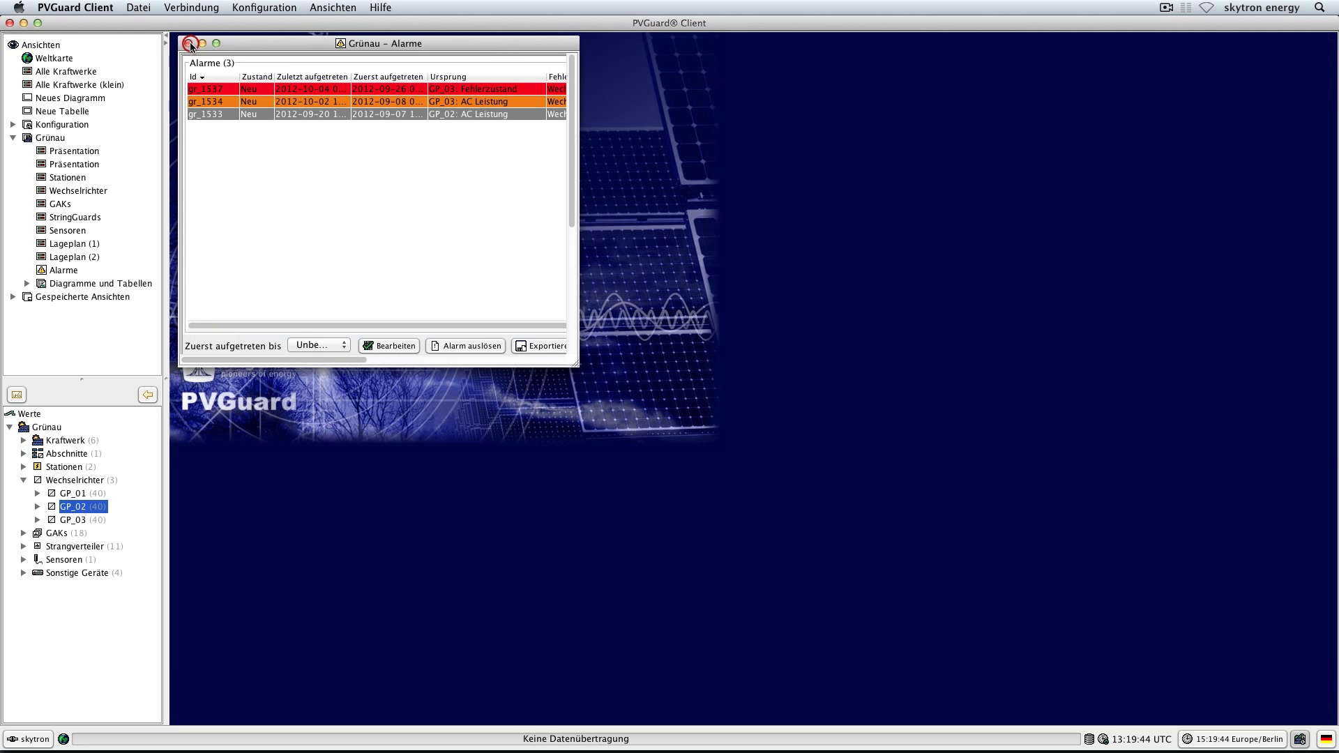
left_click(188, 44)
left_click(216, 43)
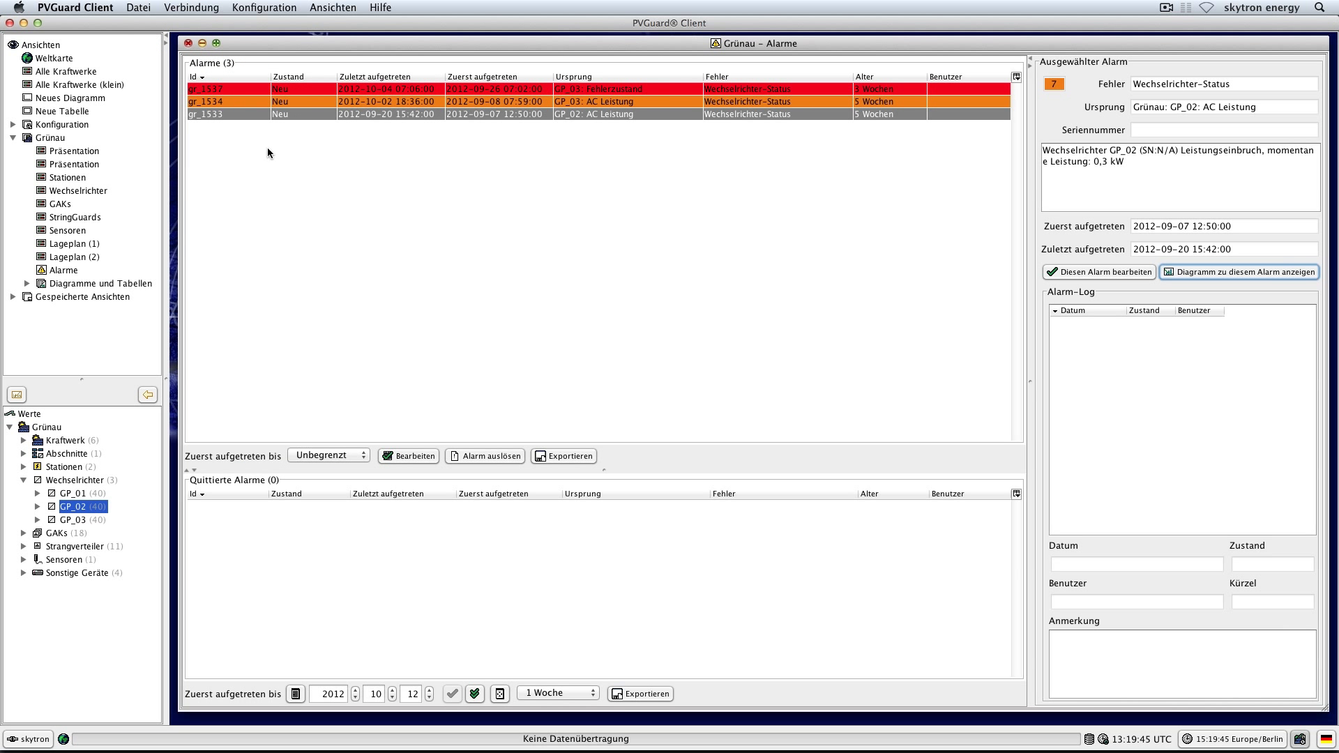
Edit the GP_02 alarm with the comment "Serviceteam auf der Anlage", Benutzerzeichen xy and Zustand in Reparatur
left_click(409, 456)
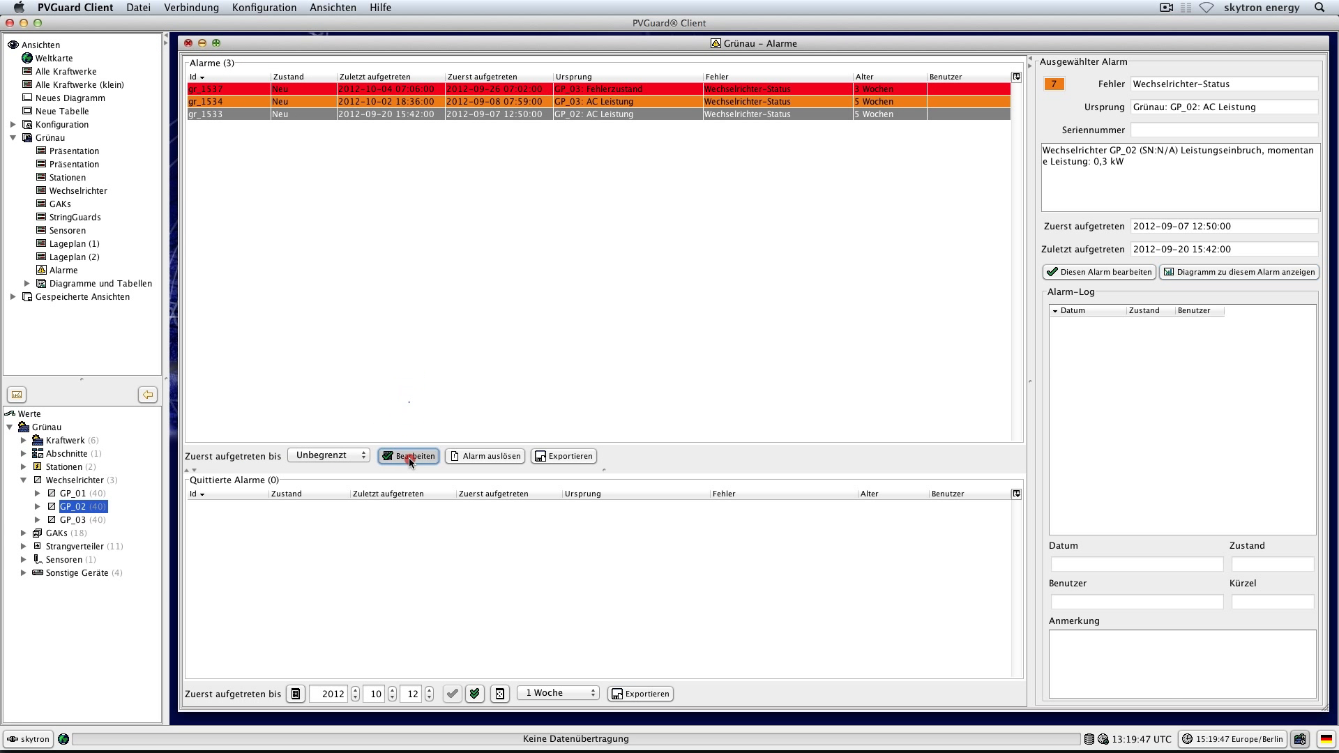
left_click(262, 367)
type("Serviceteam auf der Anlage")
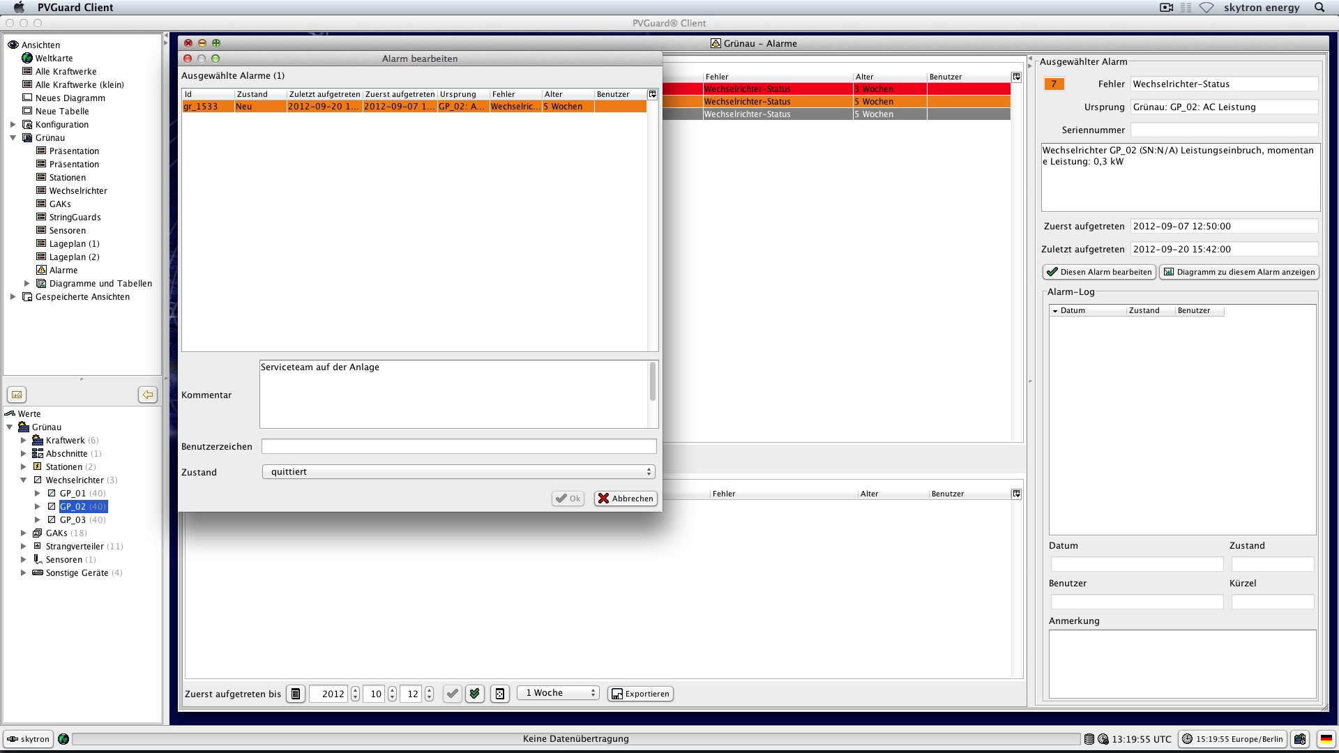
left_click(266, 447)
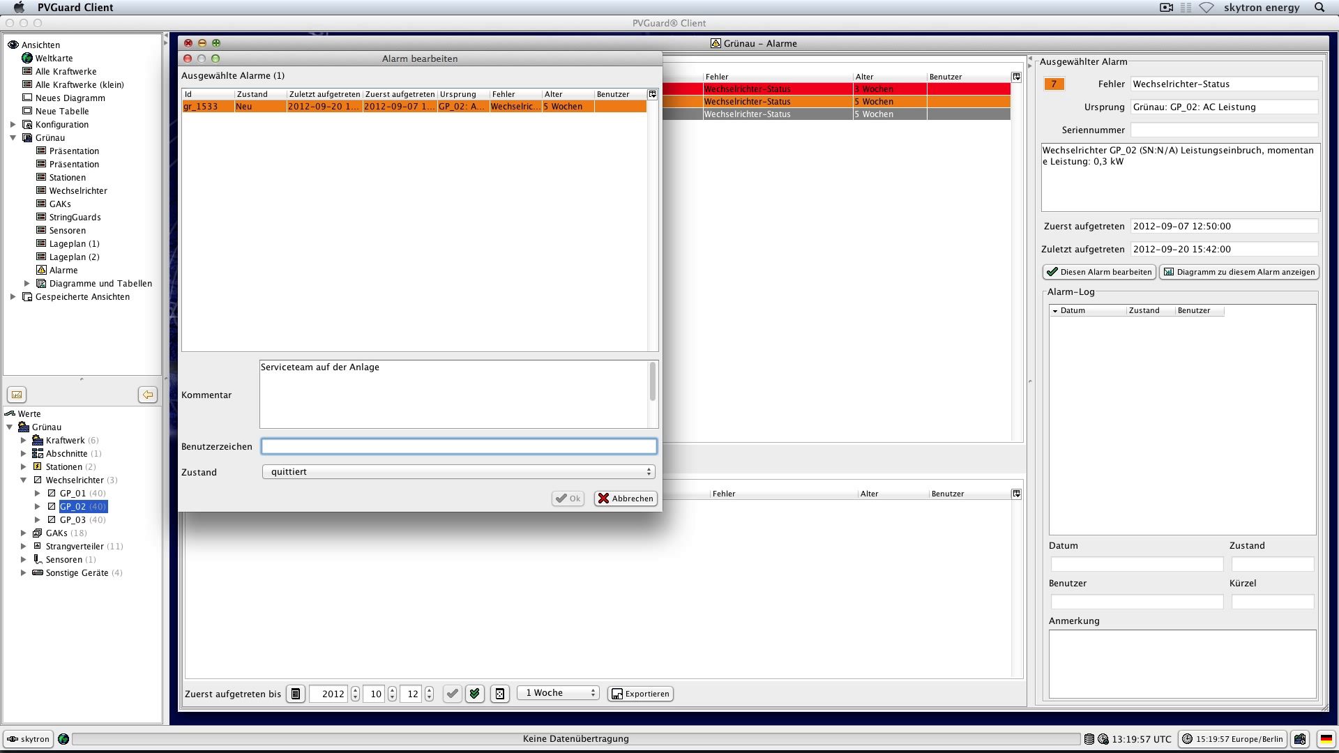
type("xy")
left_click(409, 472)
left_click(410, 459)
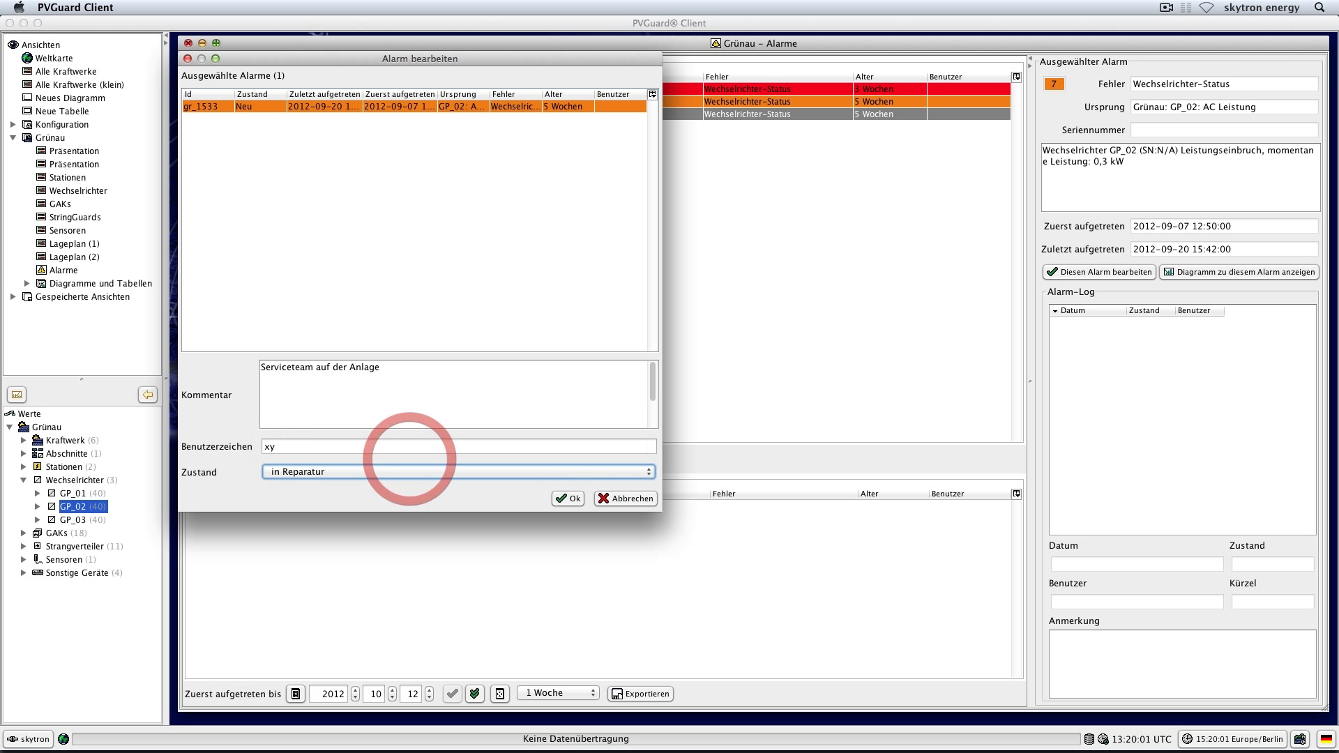
left_click(569, 499)
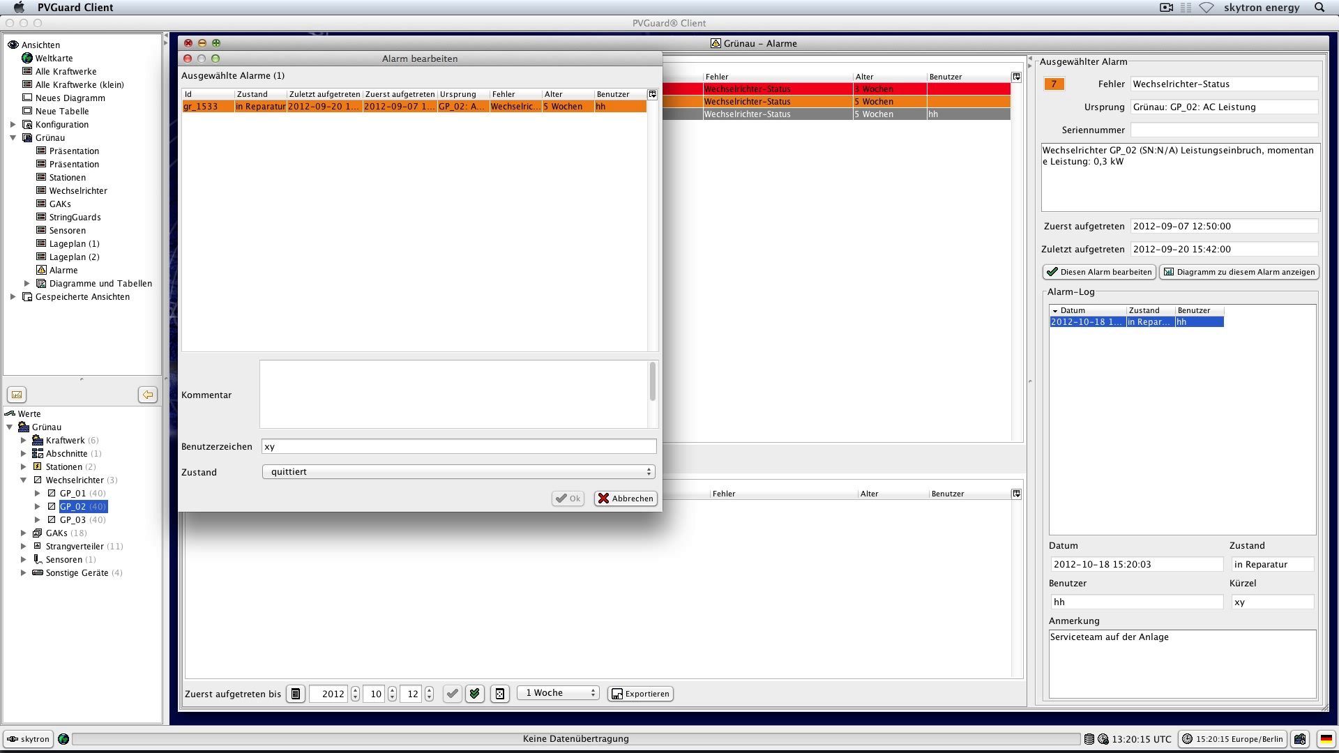
Acknowledge the GP_02 alarm with the comment "Fehler behoben" and Zustand quittiert
type("Fehler behoben")
left_click(316, 471)
left_click(363, 482)
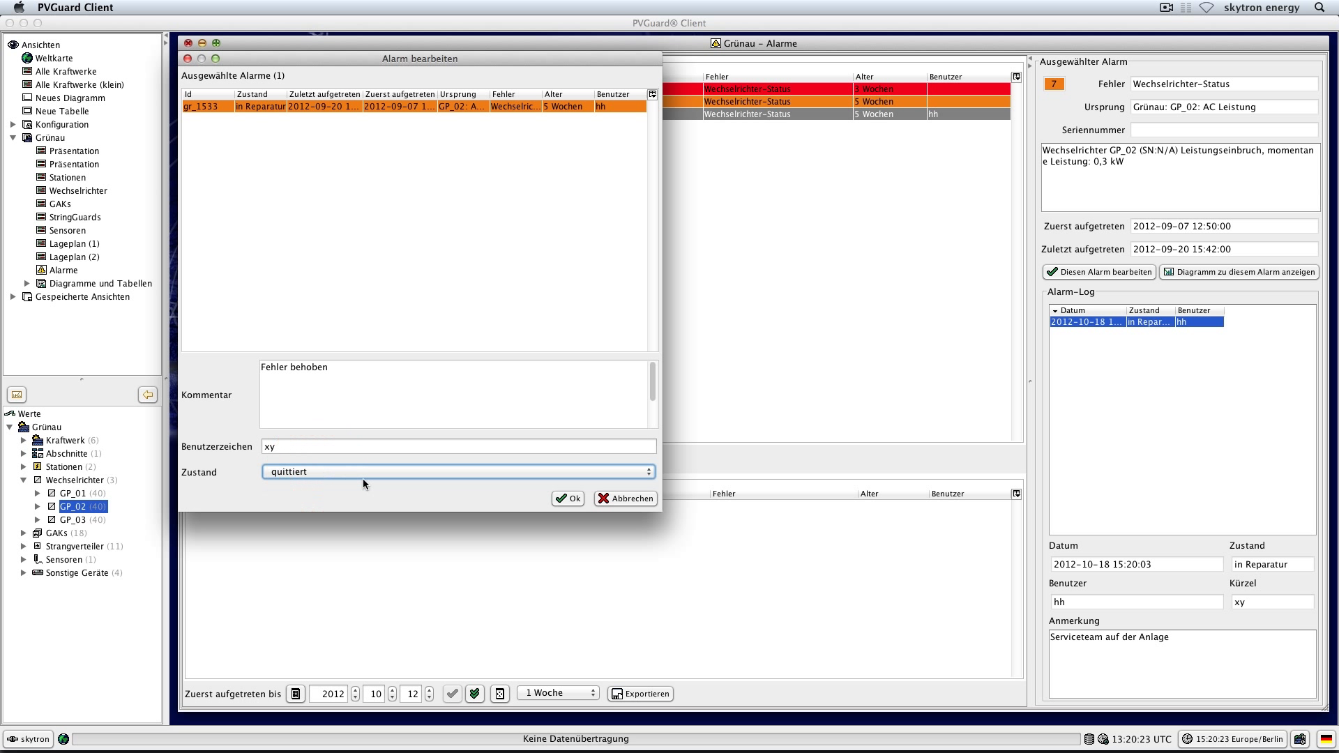
left_click(567, 498)
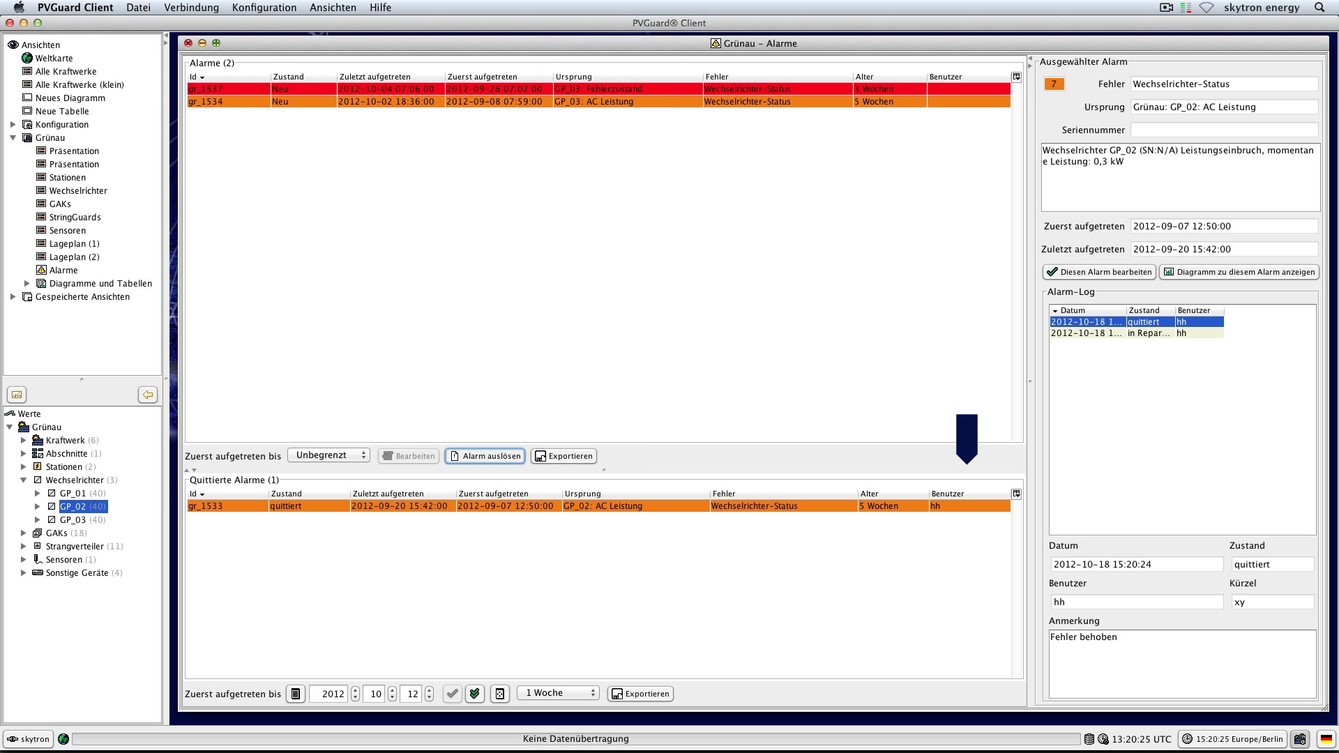